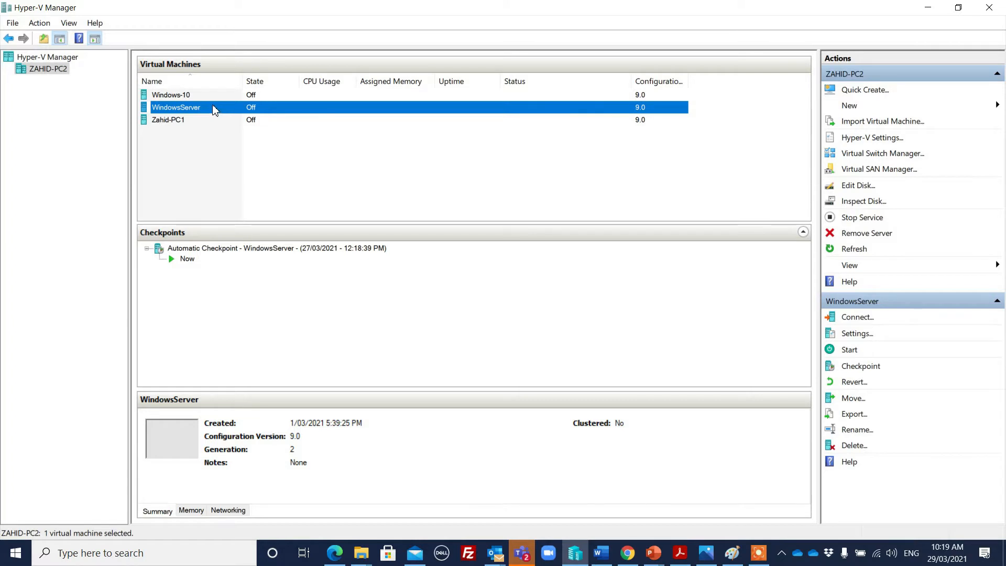
Start the WindowsServer VM, continuing from its last state instead of the automatic checkpoint
click(321, 151)
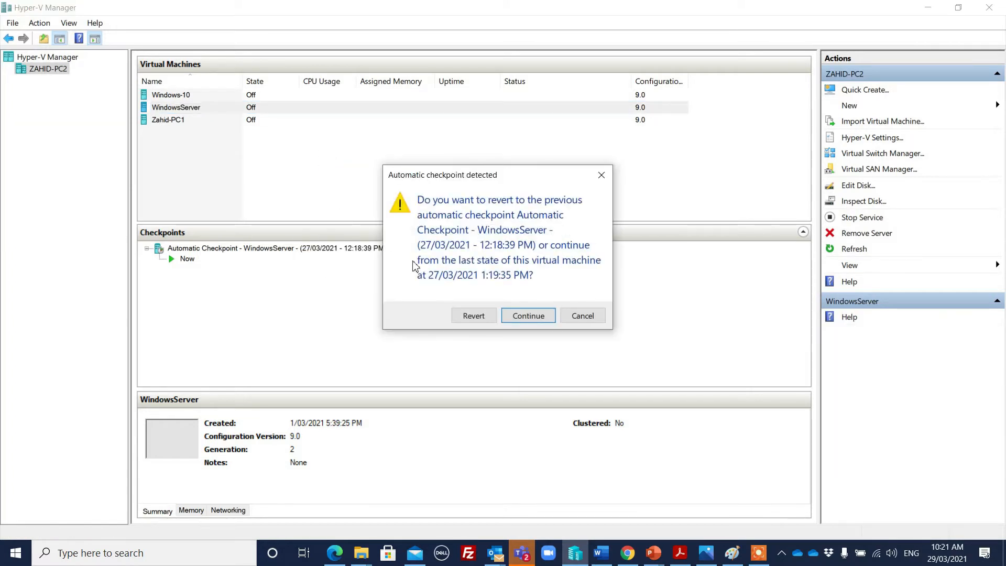
click(530, 316)
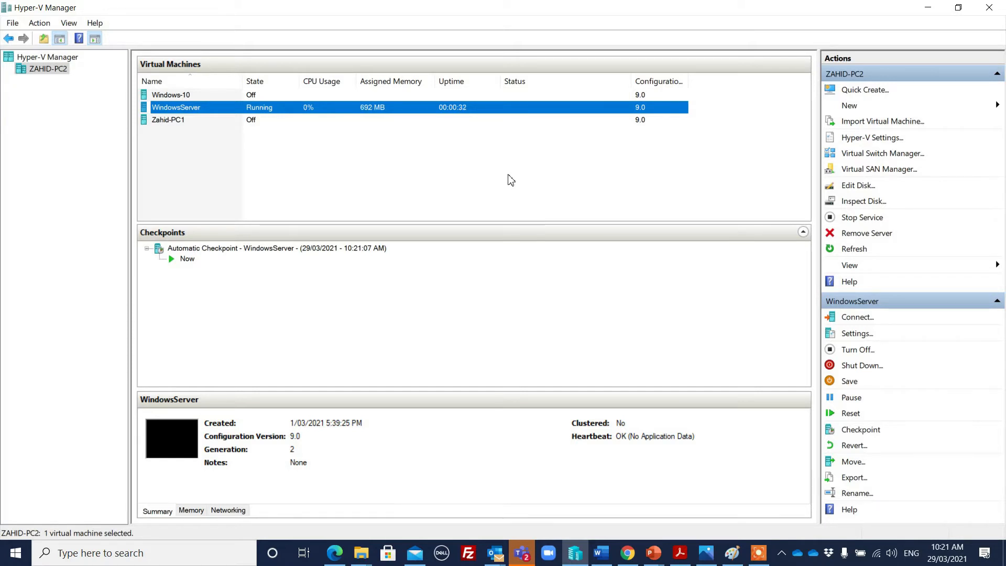
Connect to the WindowsServer console at 1366 by 768, reposition the window, then minimize it
double_click(468, 112)
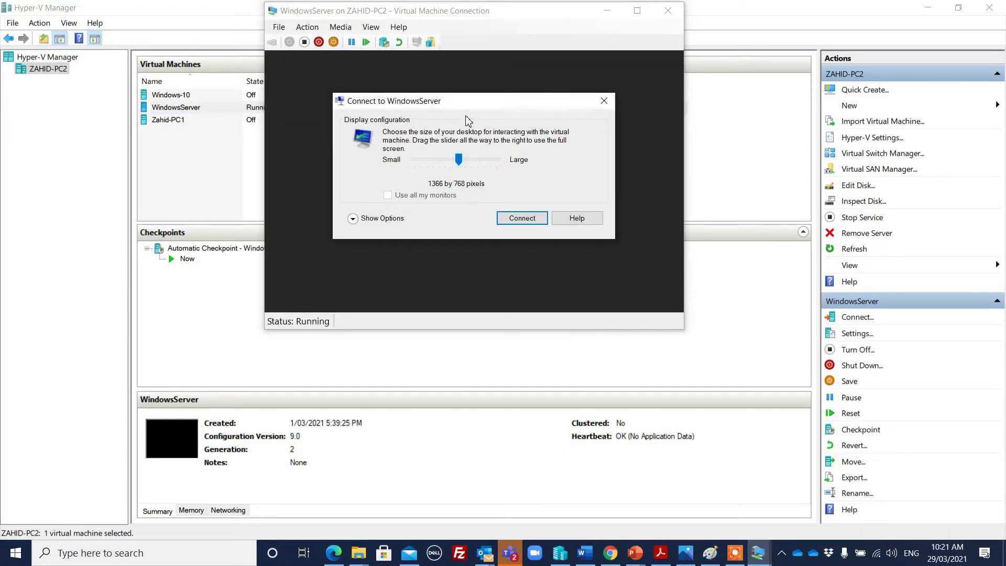
click(602, 101)
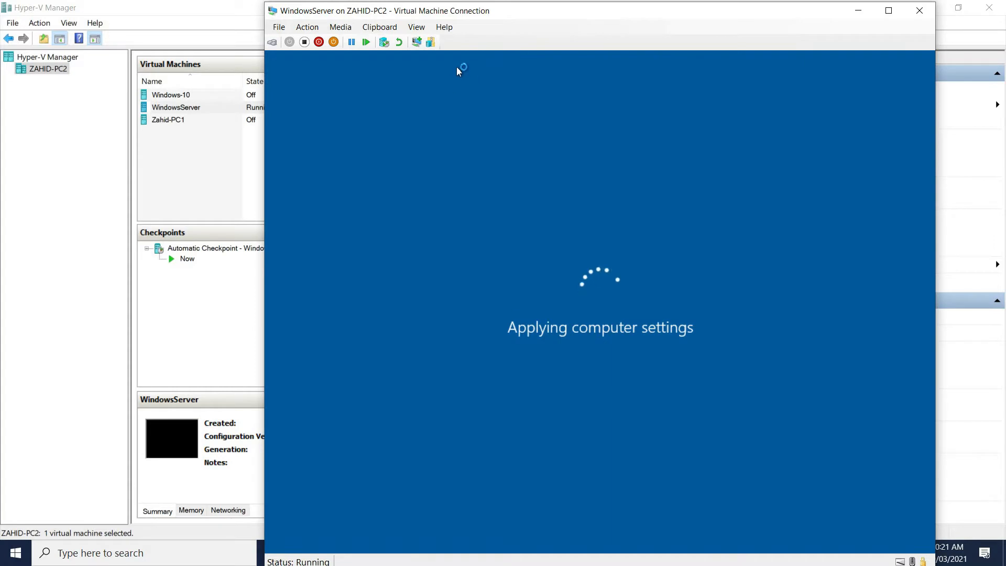
drag(498, 17, 390, 15)
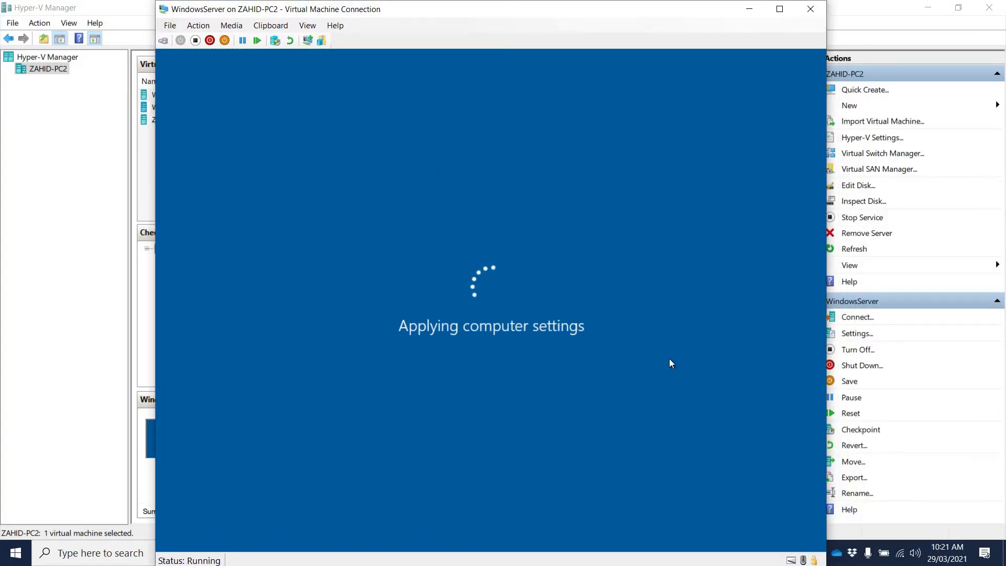
drag(620, 16, 563, 15)
click(692, 9)
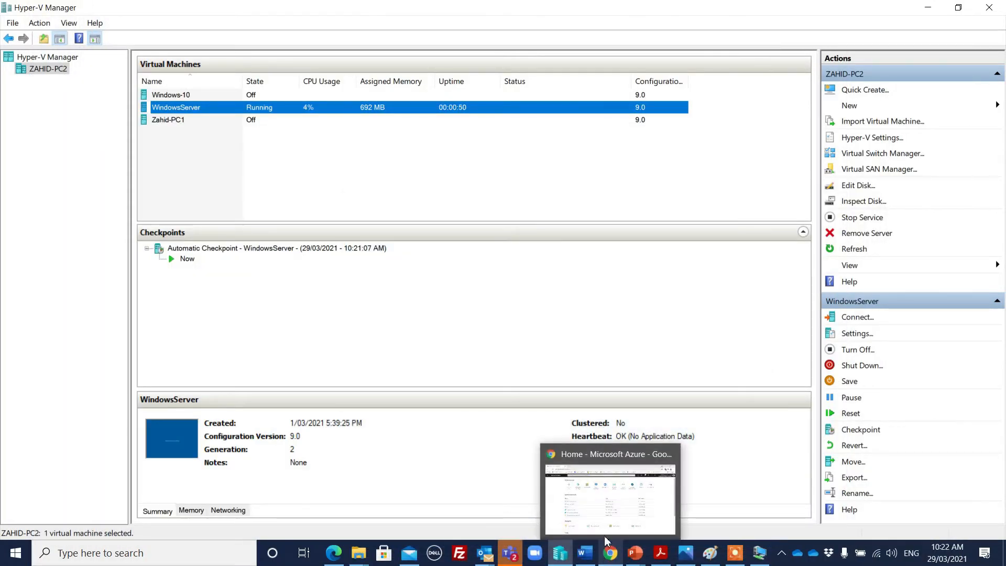
Bring the Home - Microsoft Azure browser window forward, then open and close the portal menu
click(602, 513)
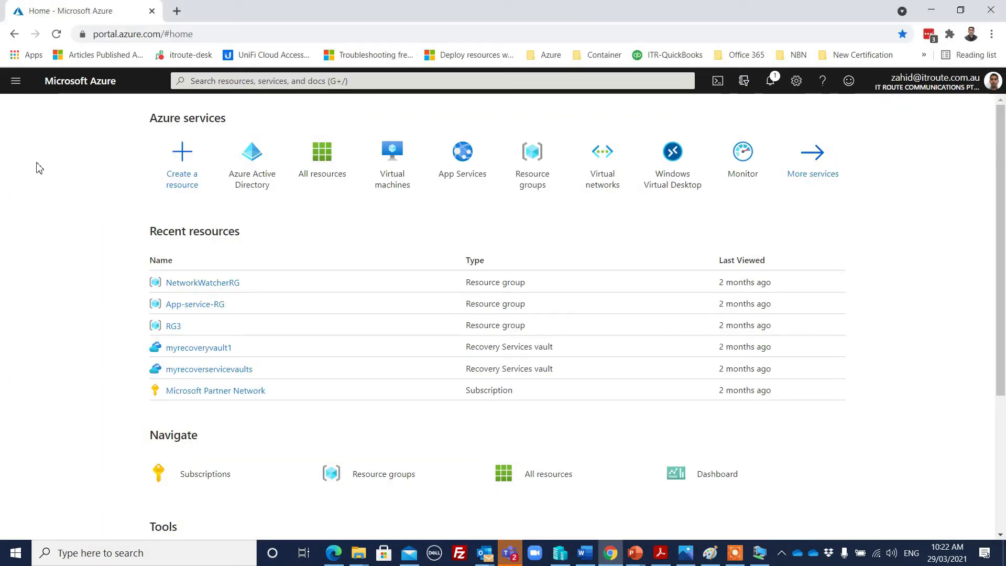
click(15, 81)
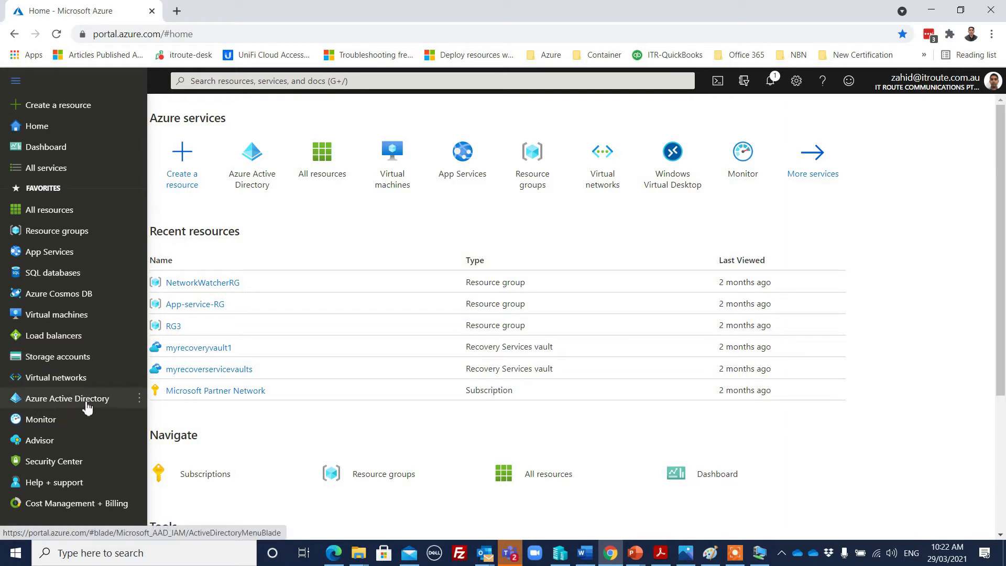
mouse_move(88, 407)
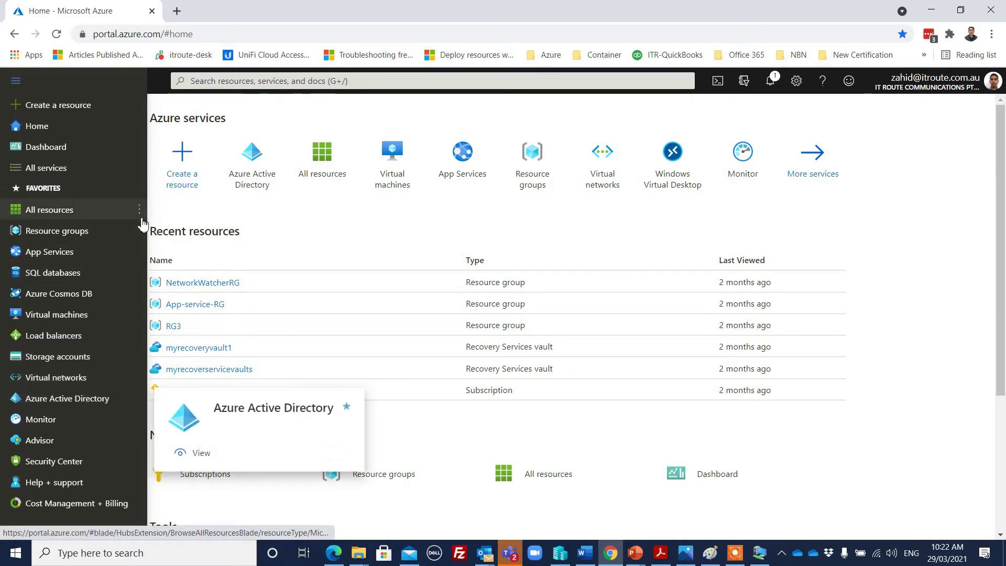
click(266, 115)
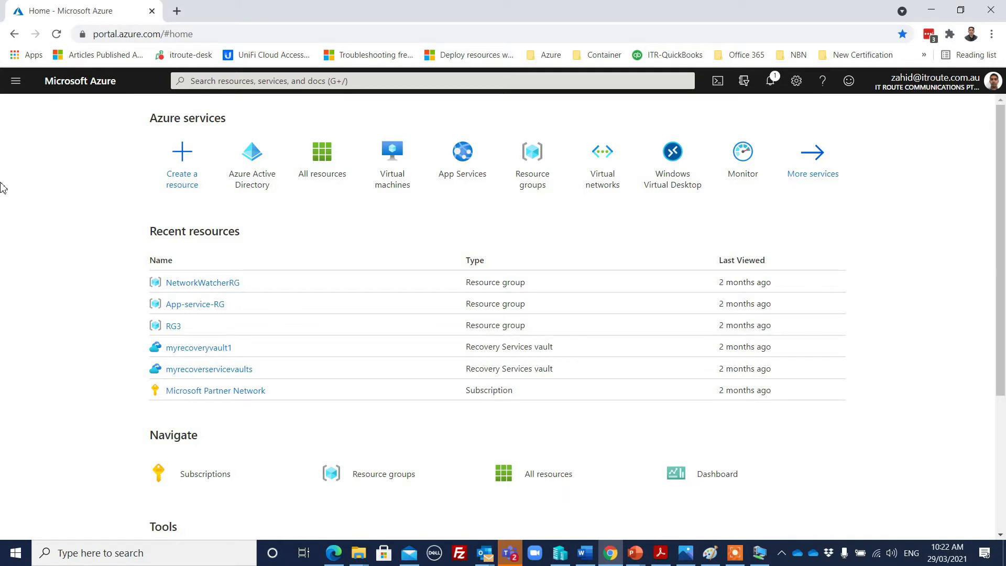
click(15, 84)
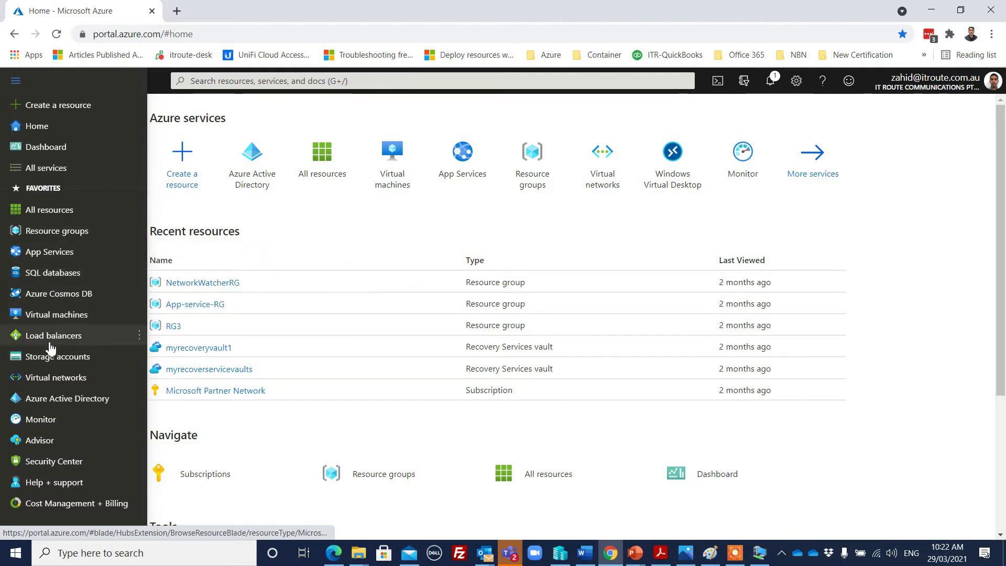
mouse_move(53, 398)
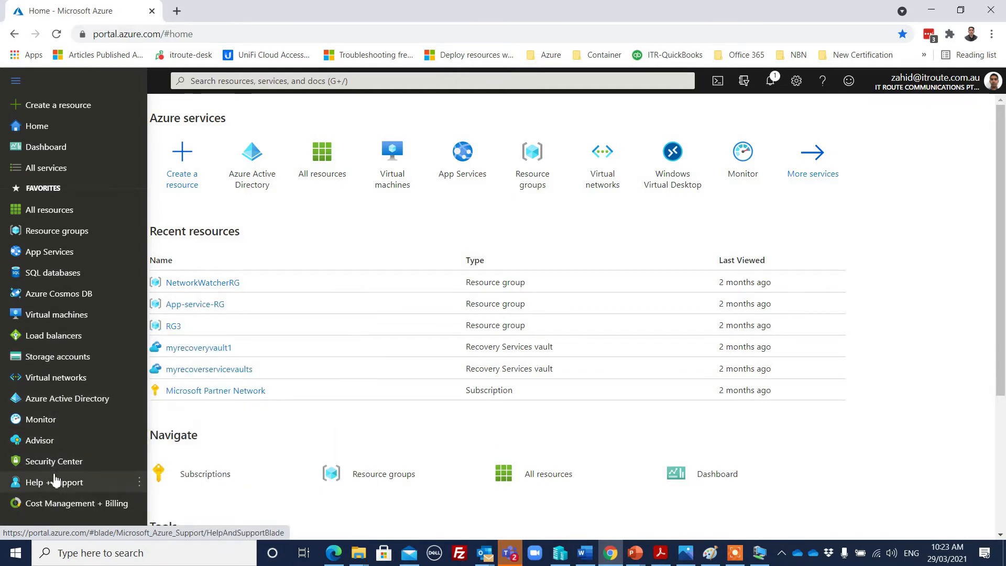
click(282, 113)
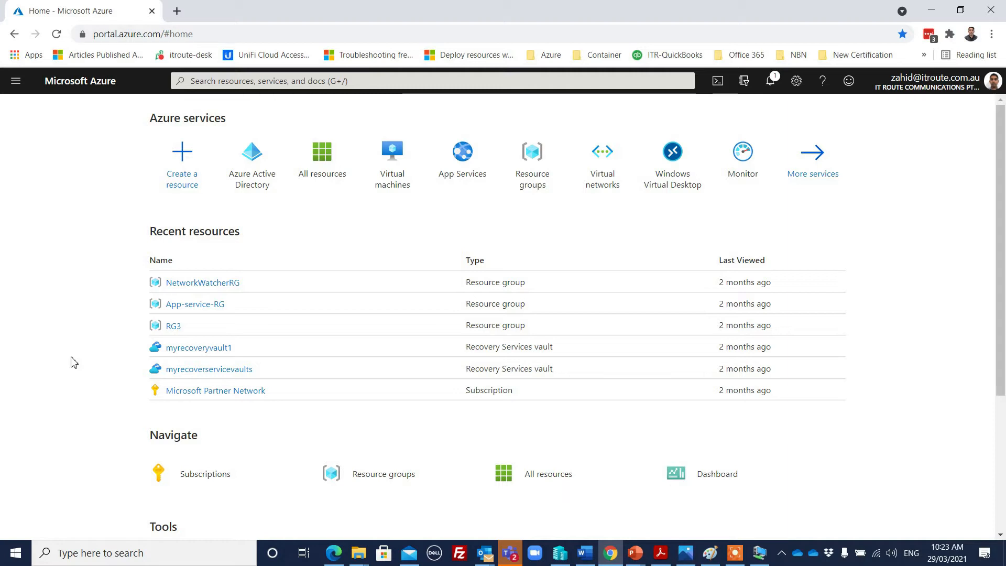
Dismiss the search suggestions and show notifications with the A$140.00 remaining credit notice
click(284, 79)
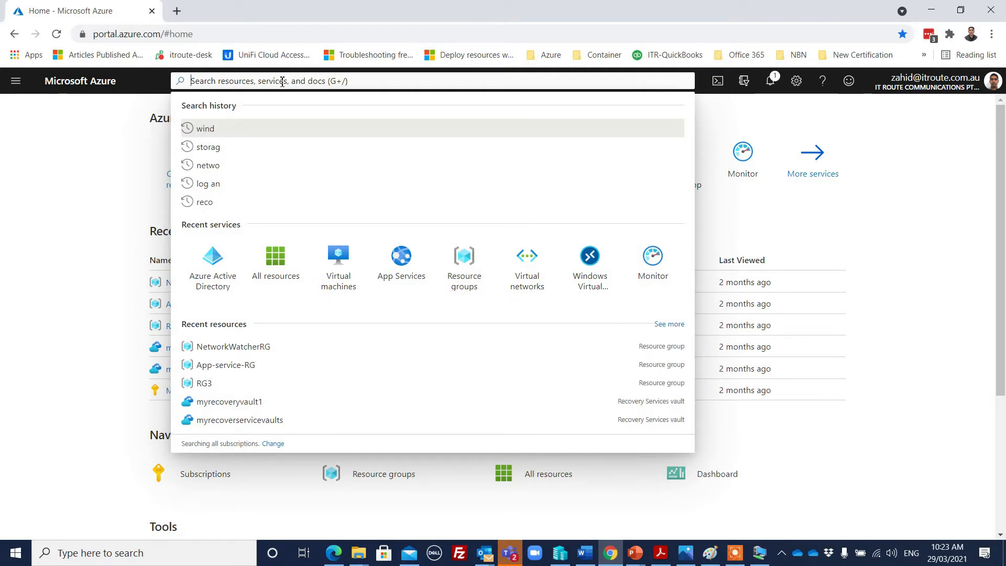
click(907, 179)
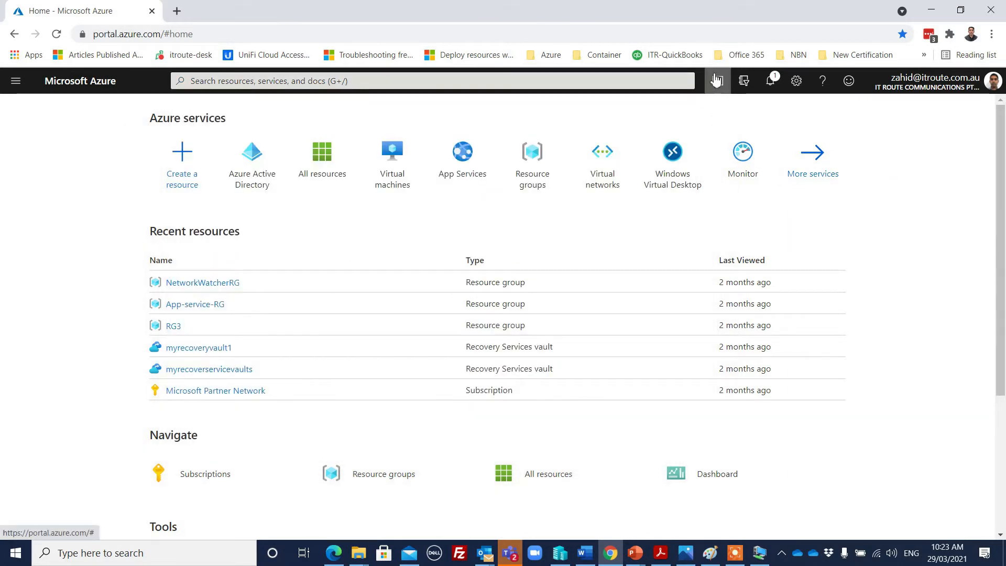
click(772, 82)
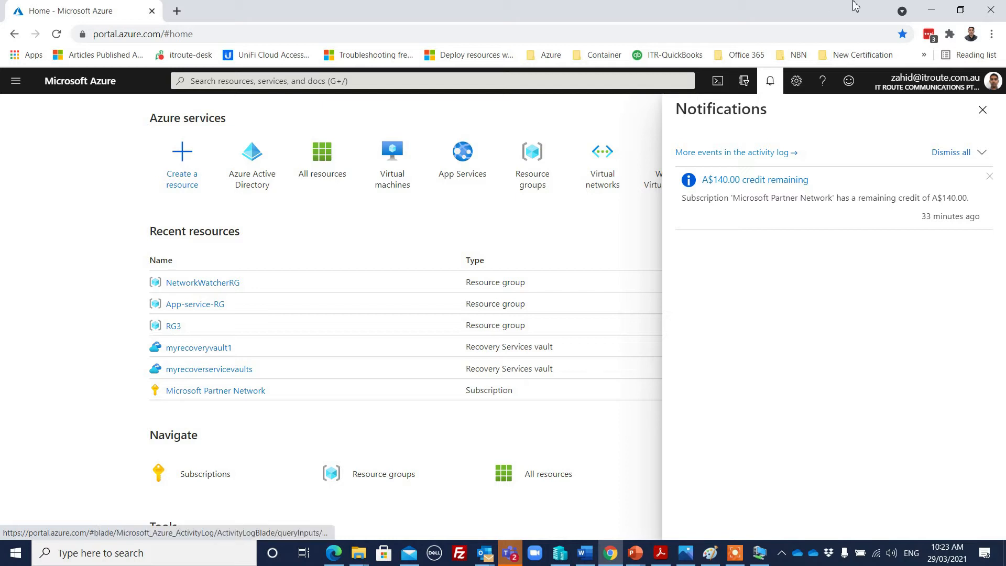
Check the settings, feedback, help and account header panels, then close the account flyout and Help panel
click(797, 83)
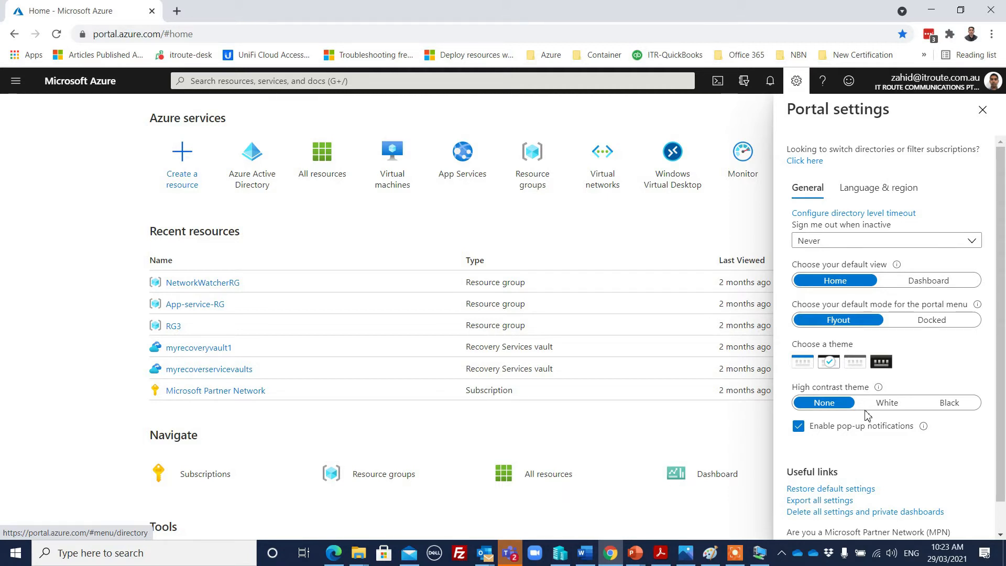
click(849, 83)
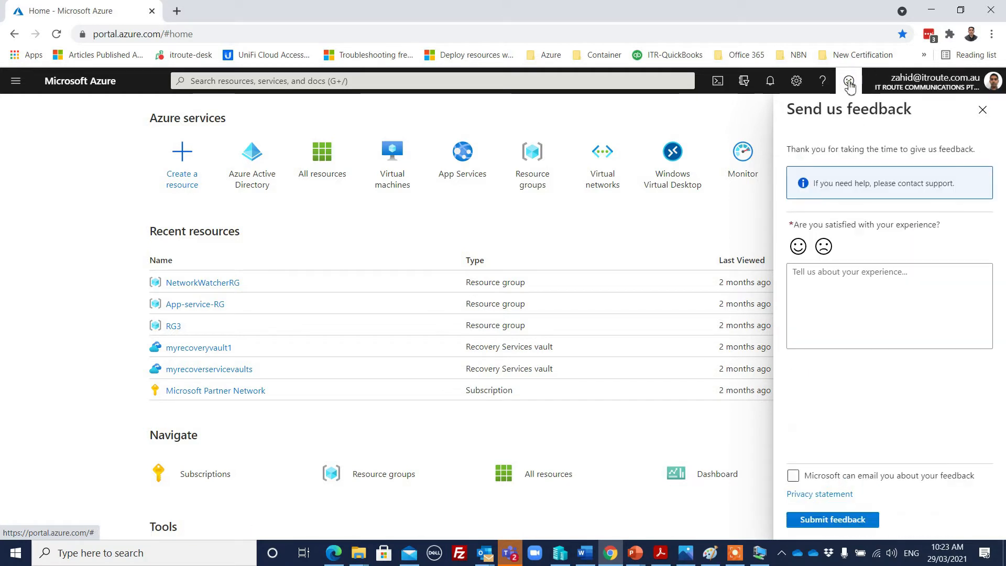
click(823, 83)
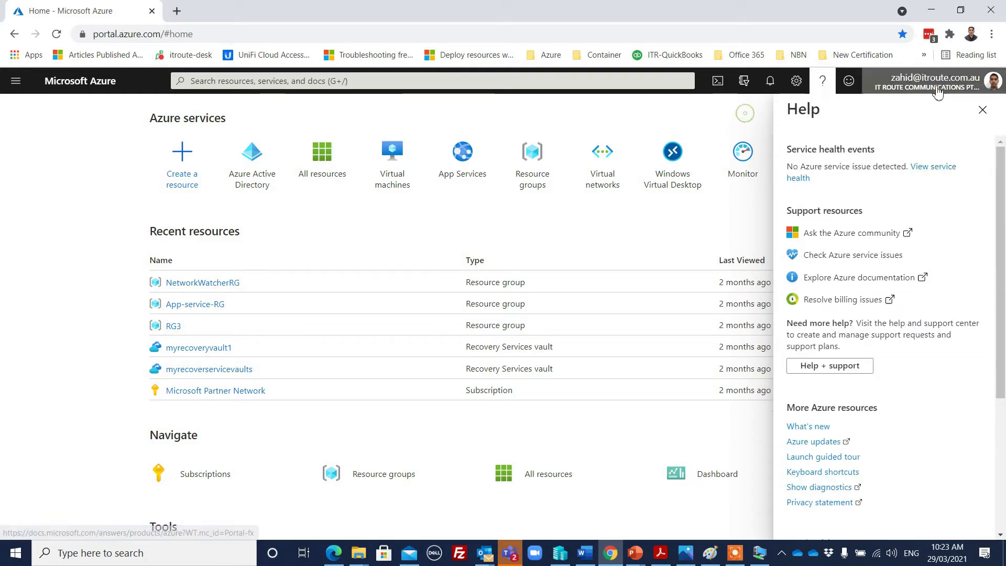
click(994, 83)
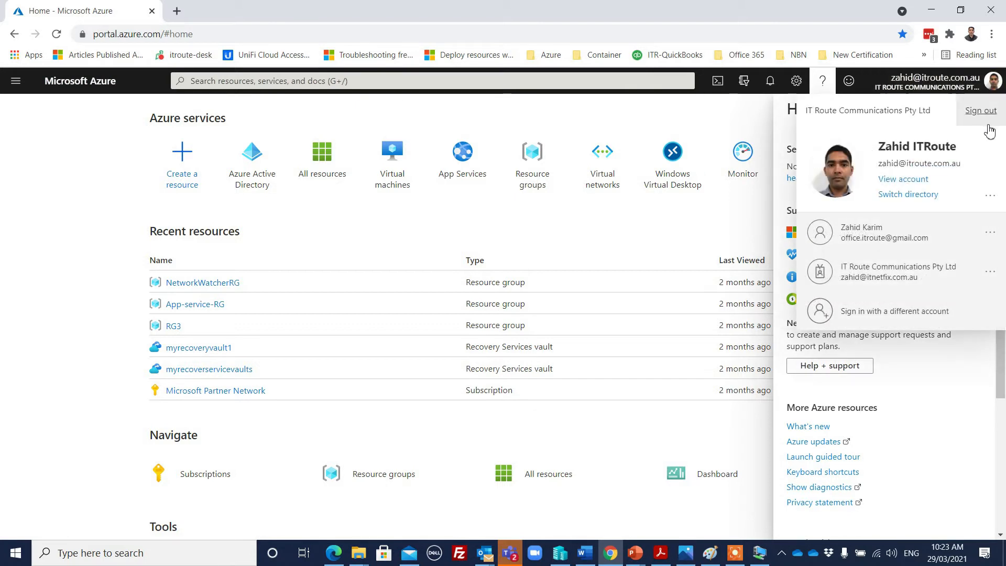
click(711, 231)
click(987, 109)
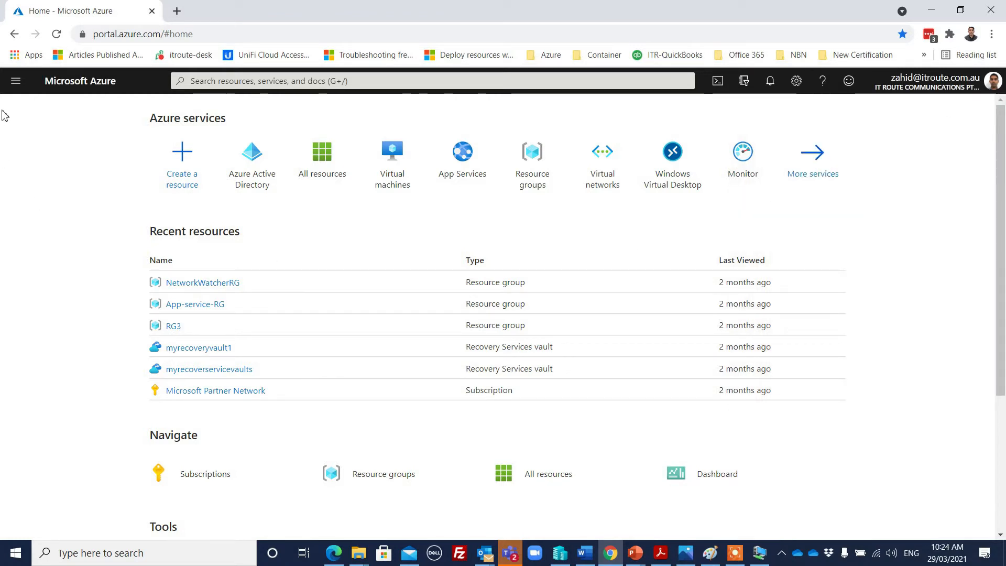
Go to Azure Active Directory from the portal menu and list the tenant's users
click(15, 81)
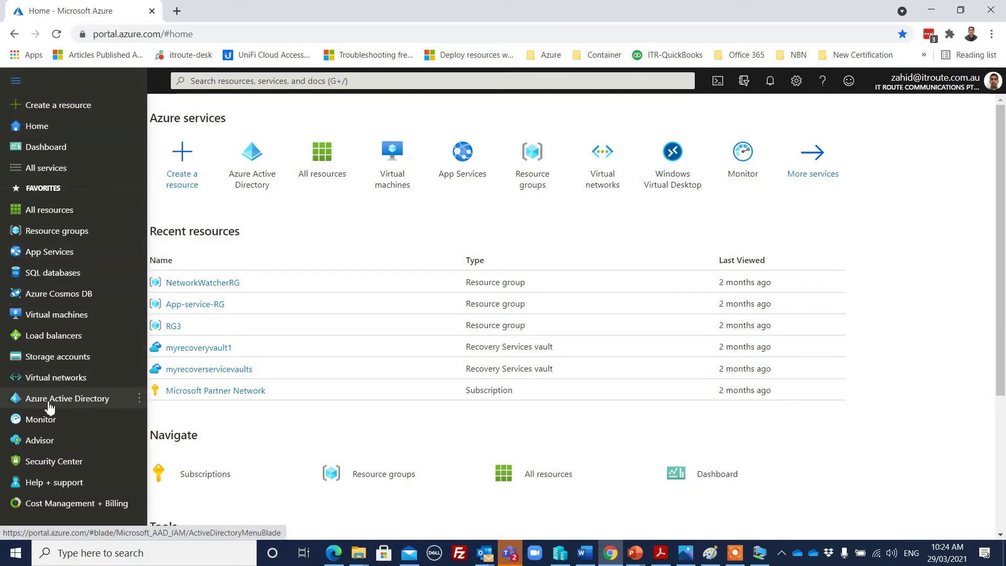
mouse_move(67, 403)
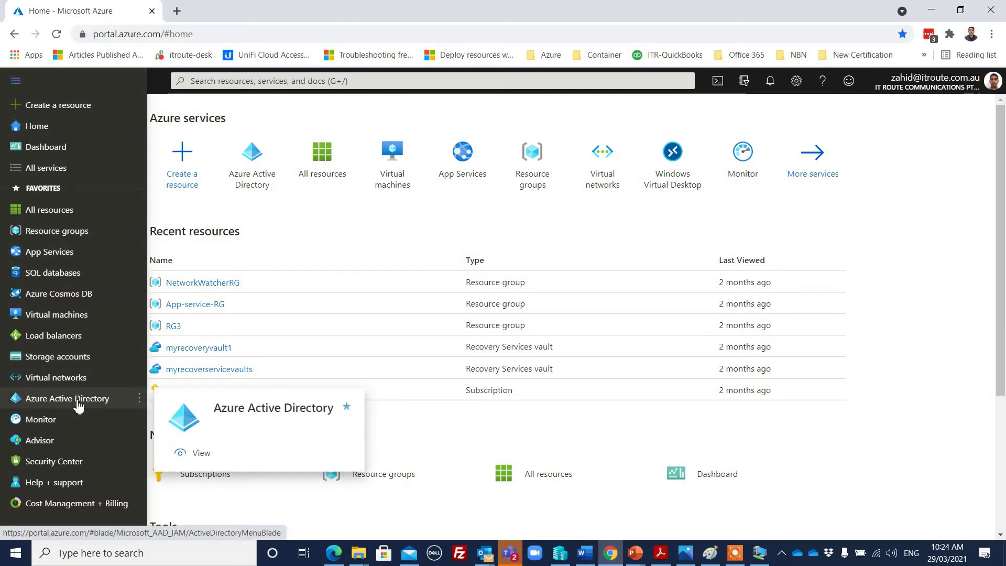
click(67, 403)
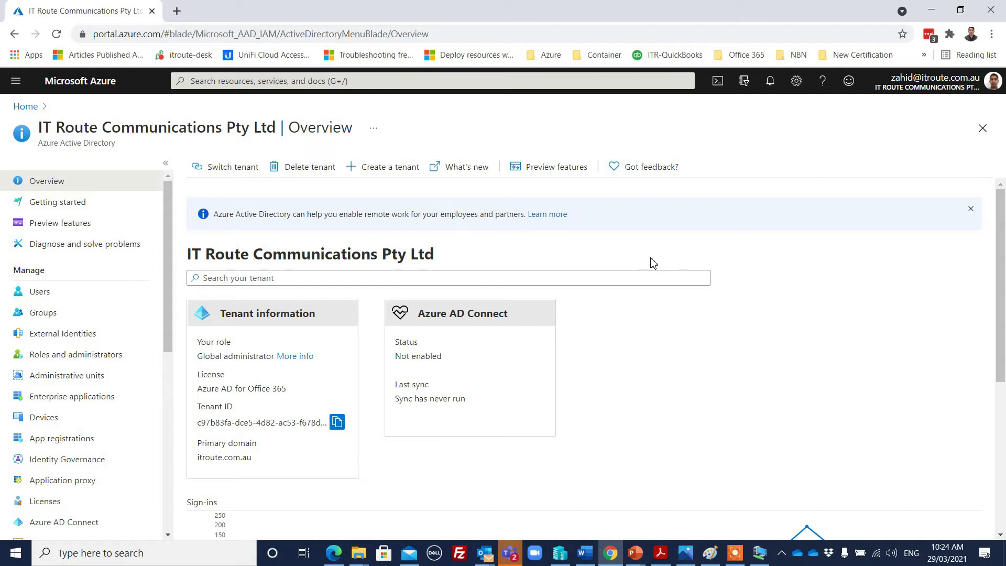
click(35, 292)
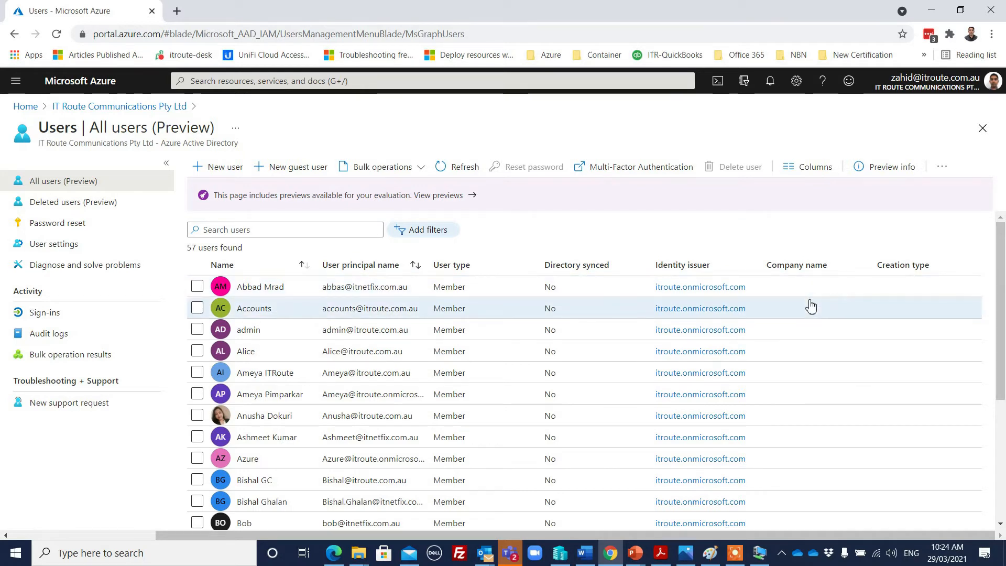
Scroll through the All users list of 57 non-synced Member accounts
scroll(810, 306, down, 5)
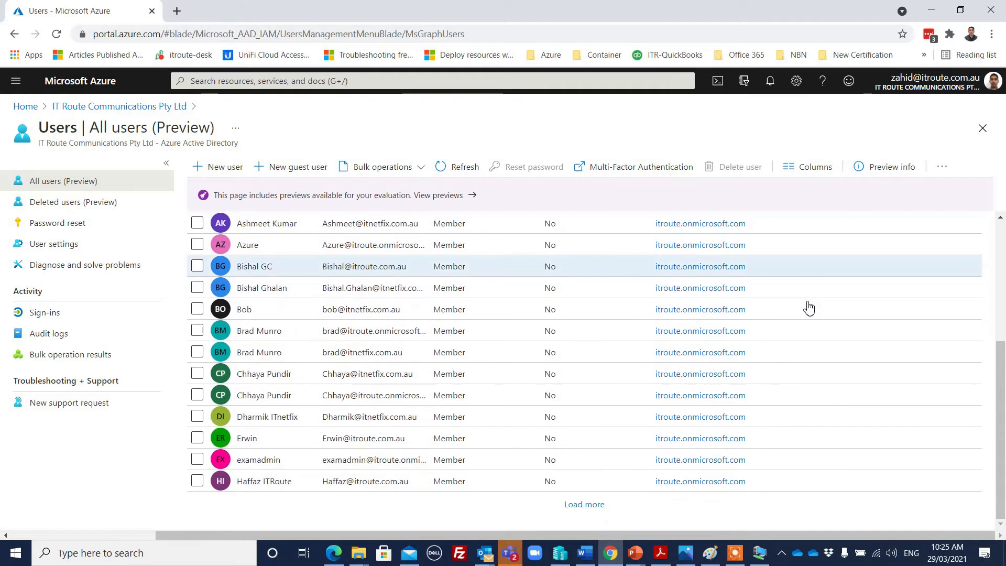
scroll(796, 307, up, 6)
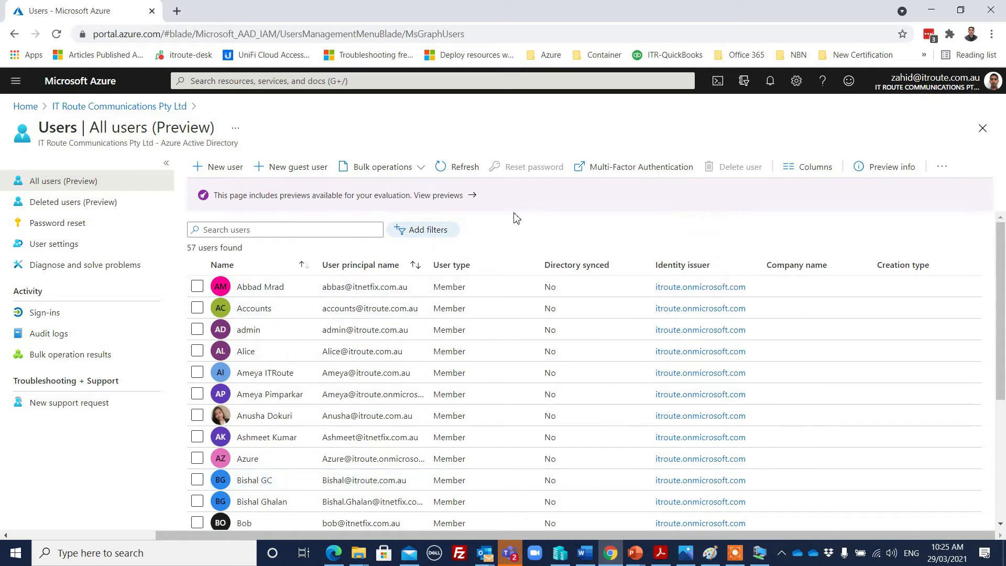
scroll(498, 241, down, 5)
scroll(485, 247, up, 5)
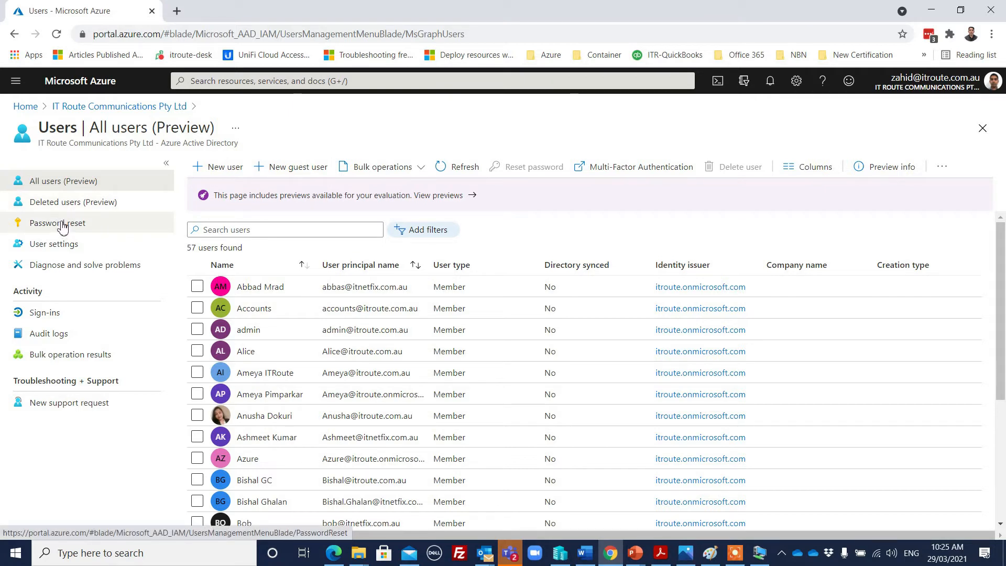
Open the New user form, then back out via the tenant breadcrumb to the All users list
click(221, 171)
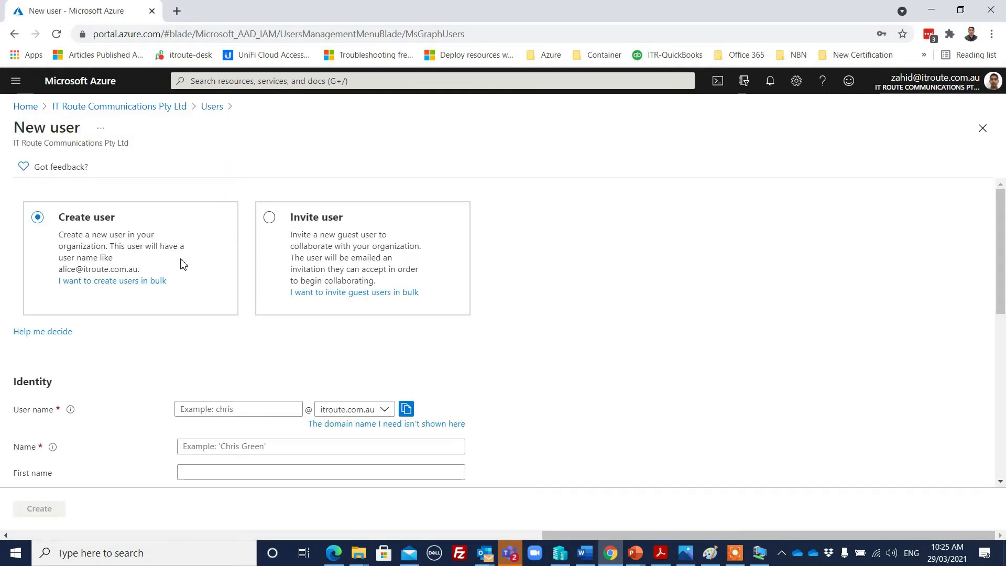
click(175, 107)
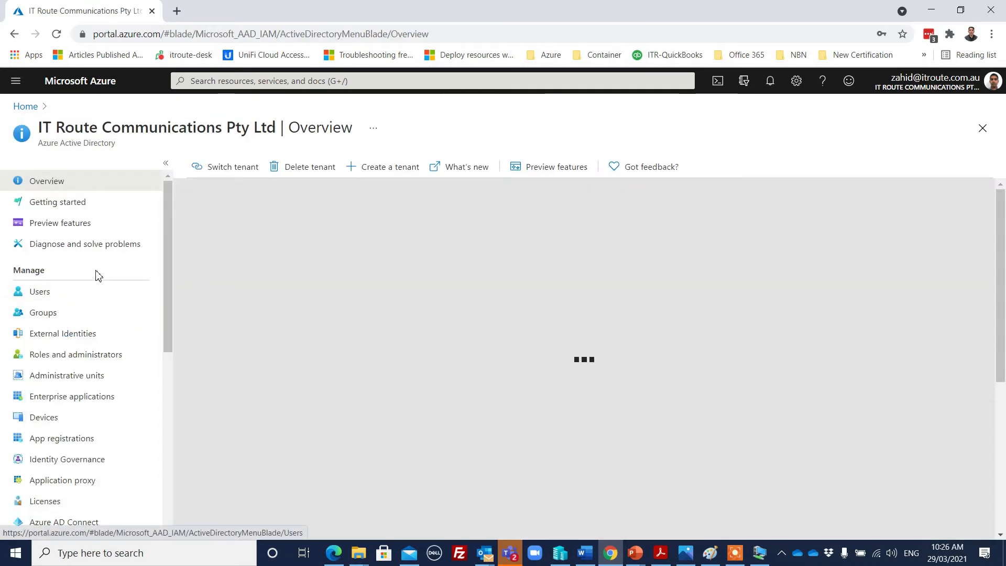
click(50, 297)
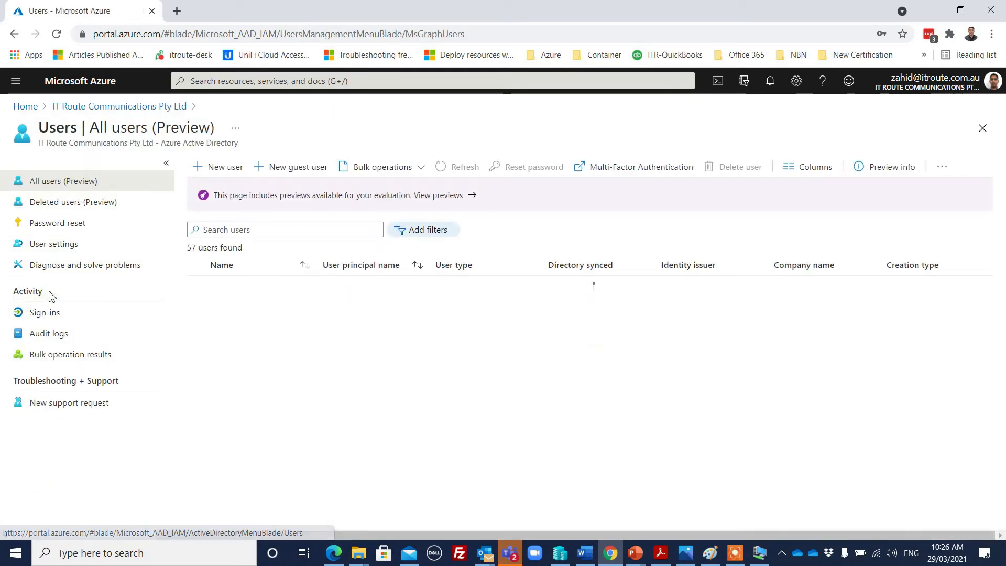
Scroll the All users list and load more users to review meeting-room, admin and student accounts
scroll(464, 333, down, 4)
scroll(456, 336, down, 1)
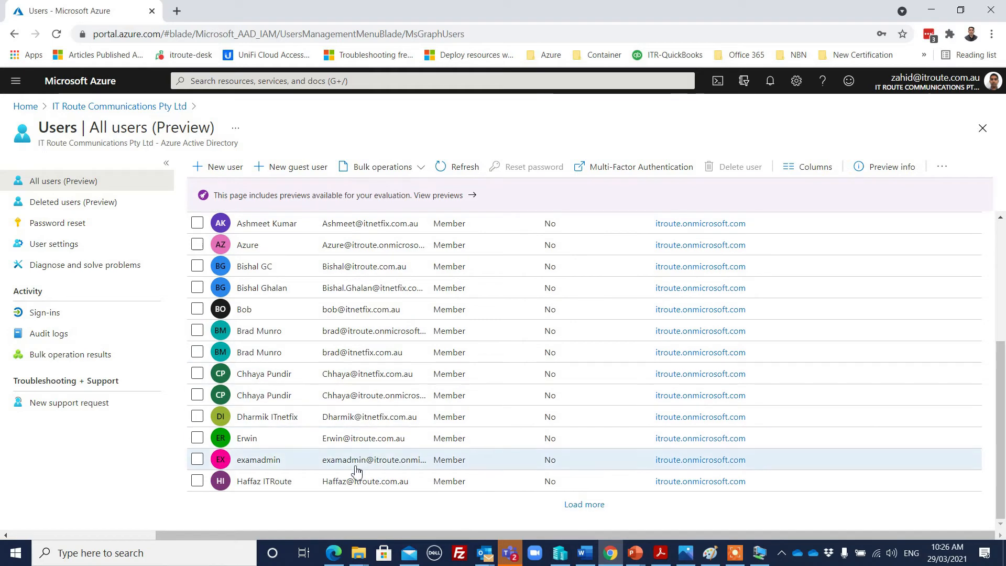
scroll(362, 354, up, 4)
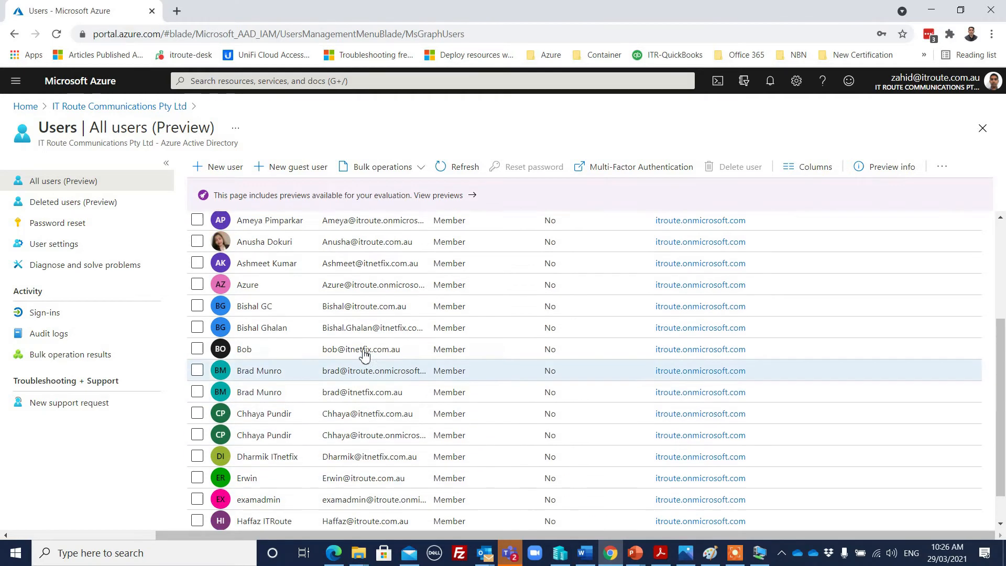
scroll(354, 355, up, 3)
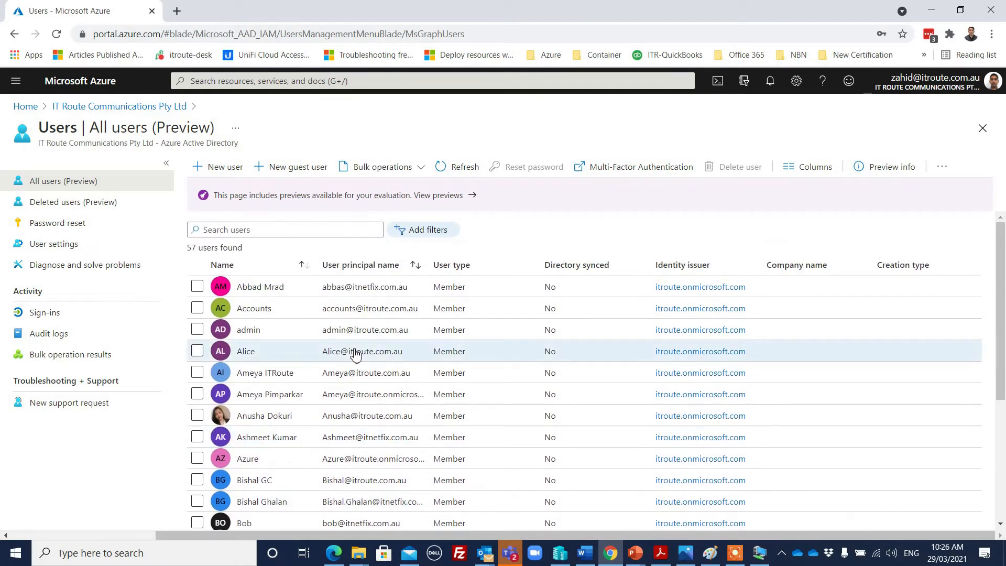
scroll(387, 350, down, 3)
scroll(387, 350, down, 3)
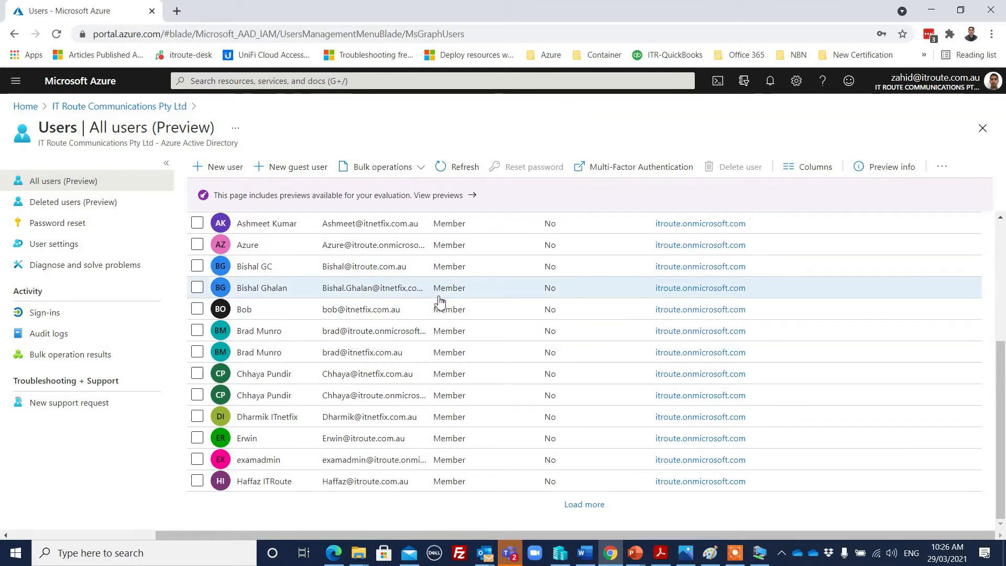
scroll(439, 302, up, 1)
scroll(439, 301, down, 1)
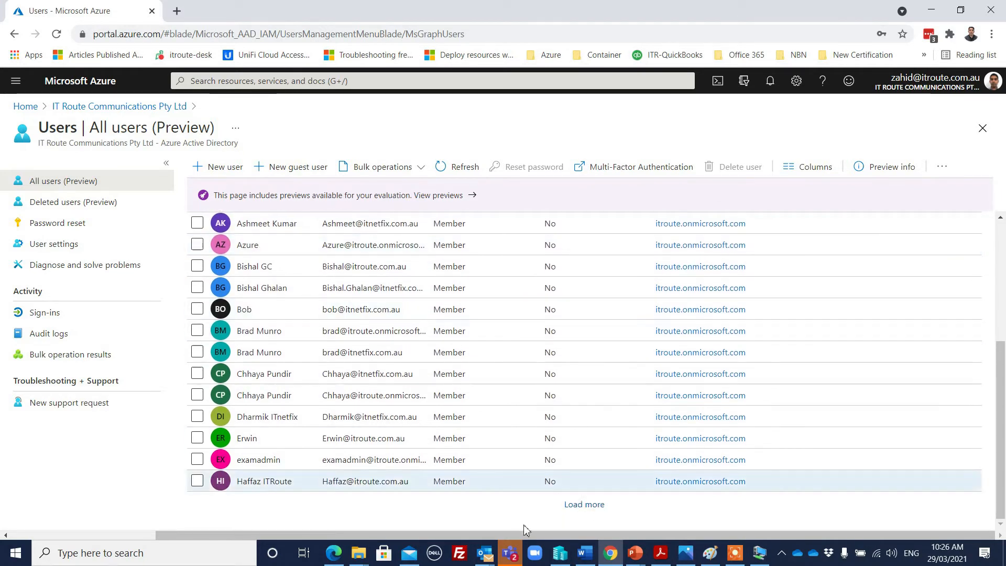
click(576, 504)
scroll(519, 388, down, 8)
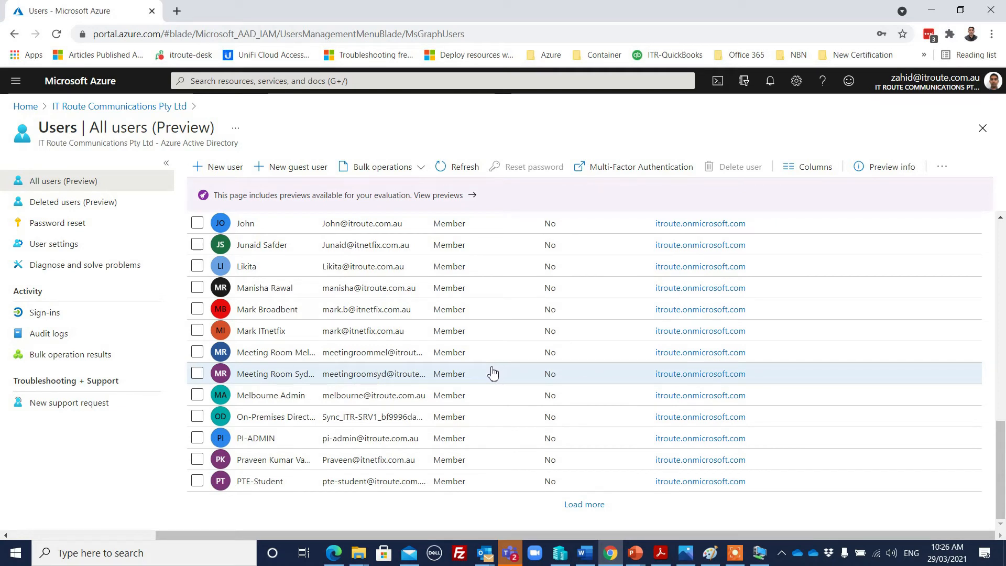
scroll(451, 373, up, 1)
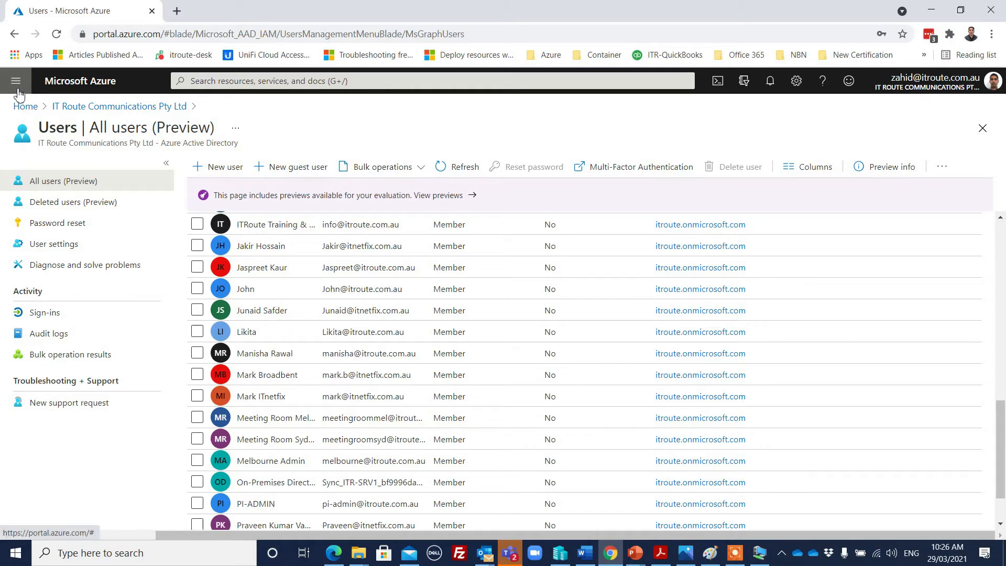
Return to the IT Route Communications Pty Ltd Overview and check that Azure AD Connect is not enabled
click(99, 107)
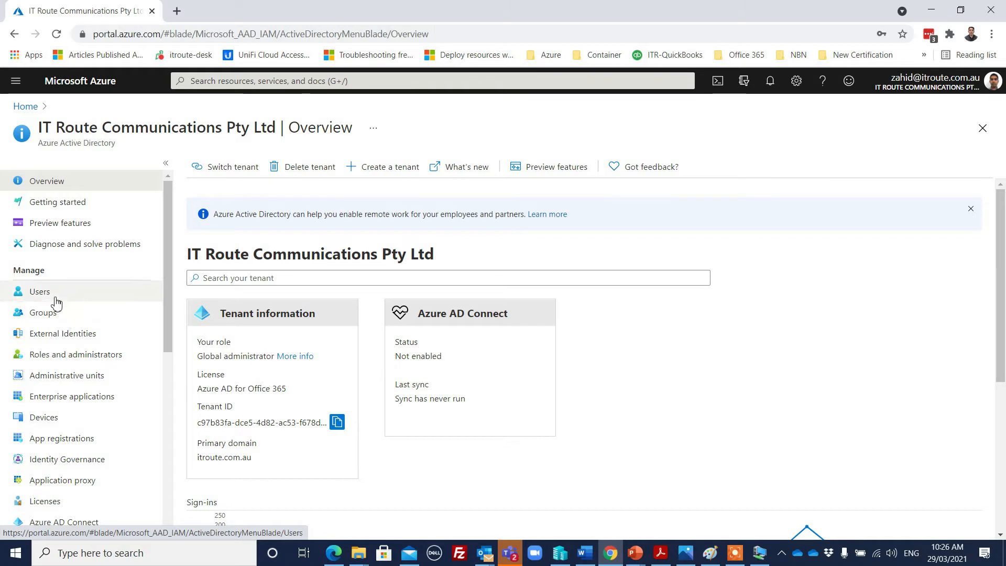
scroll(76, 312, down, 2)
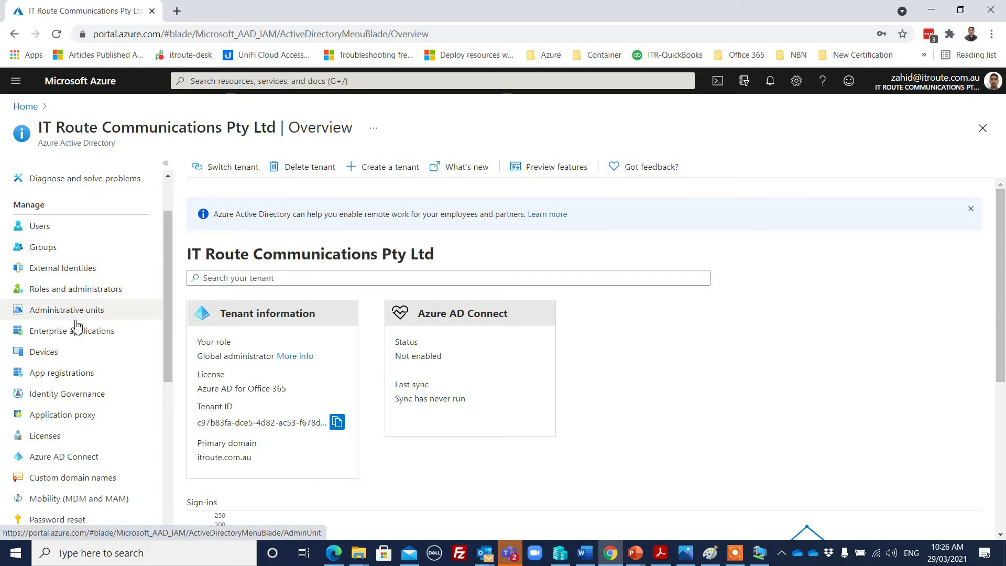
Open Devices and scroll through the All devices table of registered Windows machines
click(84, 359)
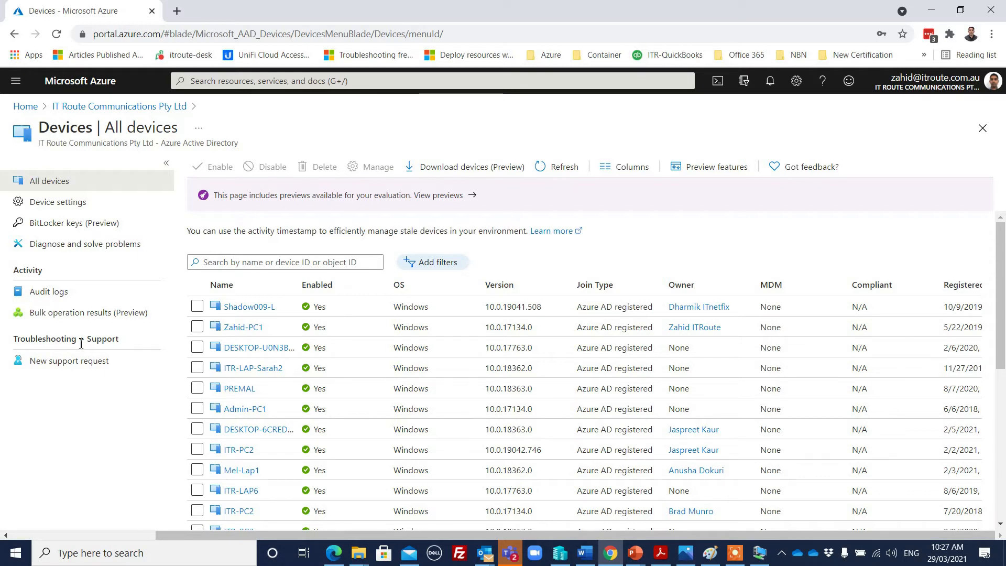
scroll(393, 352, down, 6)
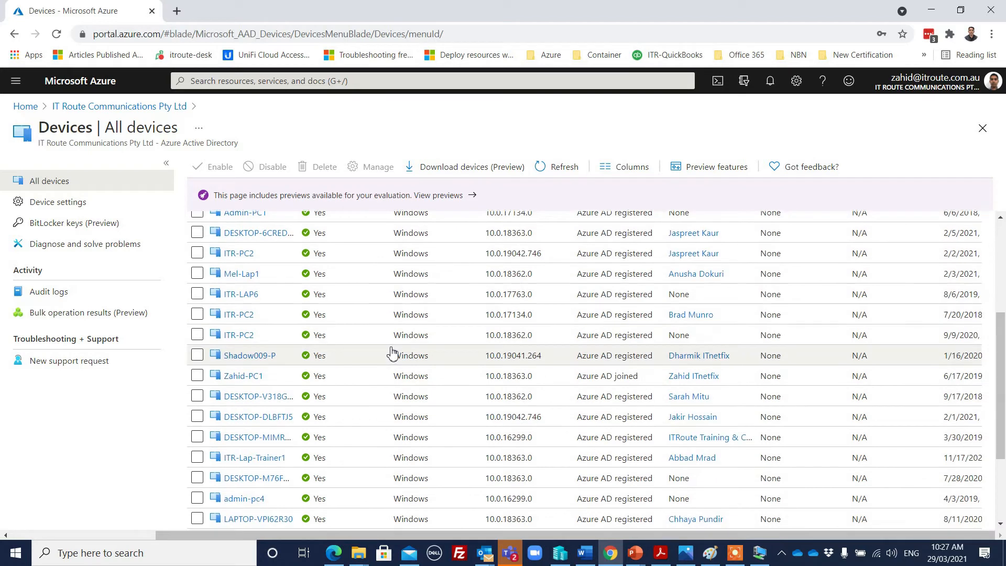
scroll(366, 330, up, 2)
scroll(364, 330, down, 2)
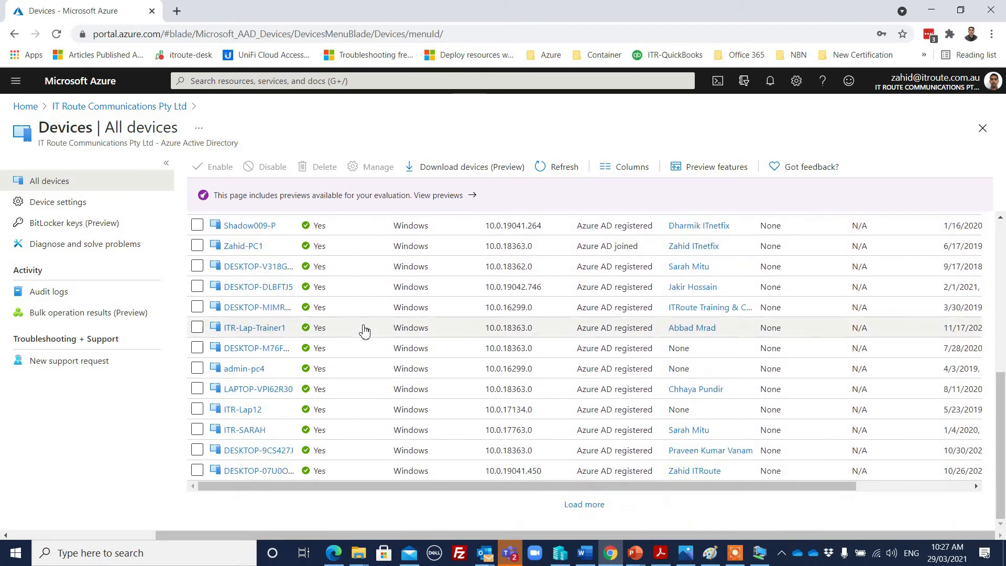
scroll(362, 330, up, 8)
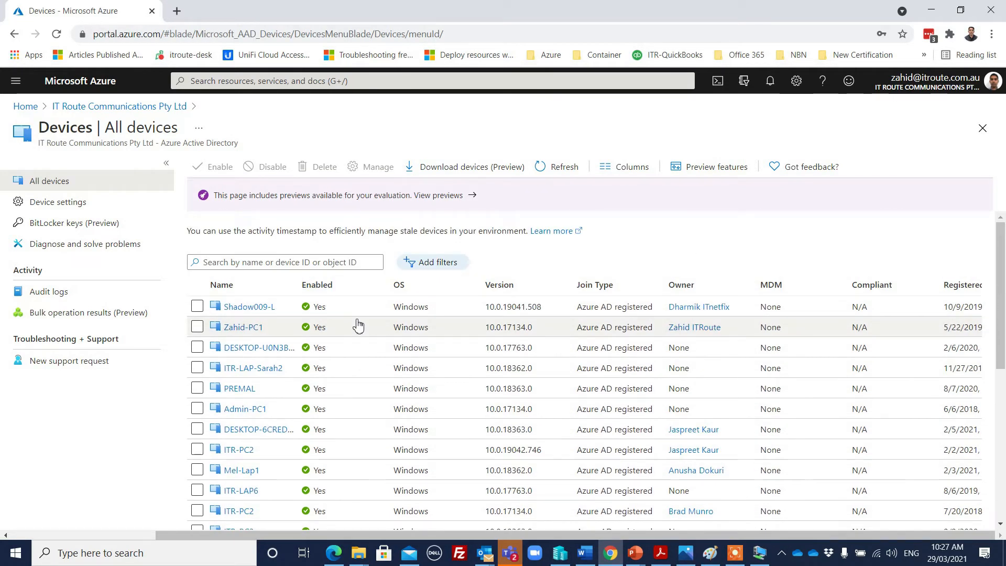
Go back to the IT Route Communications Pty Ltd overview and scroll its left navigation menu
click(90, 107)
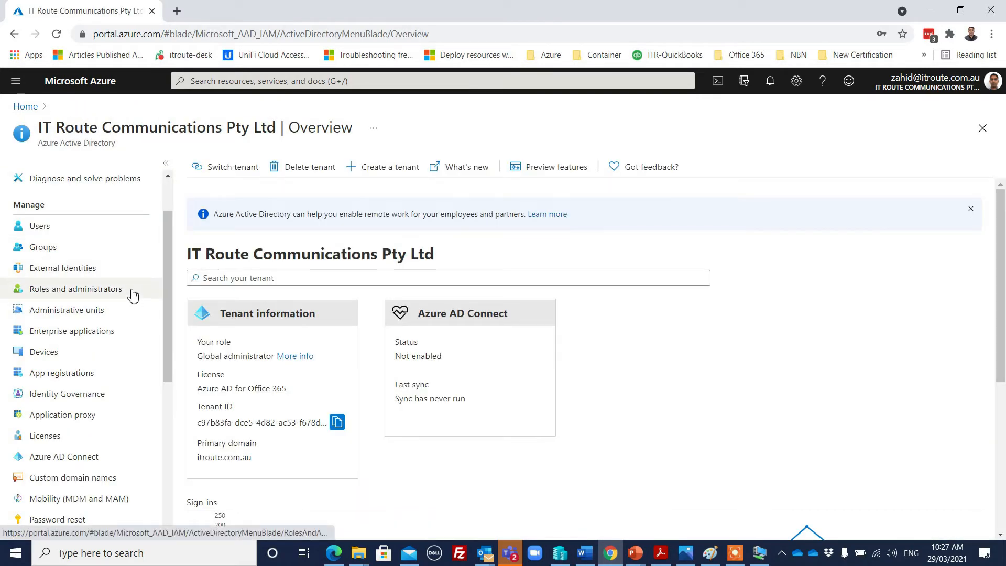
scroll(140, 298, down, 2)
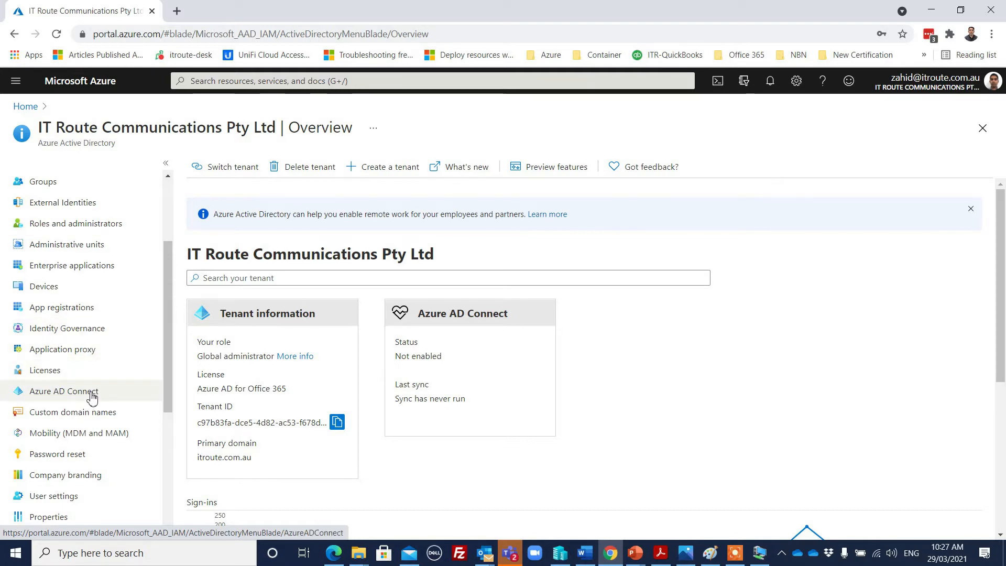
scroll(117, 319, down, 2)
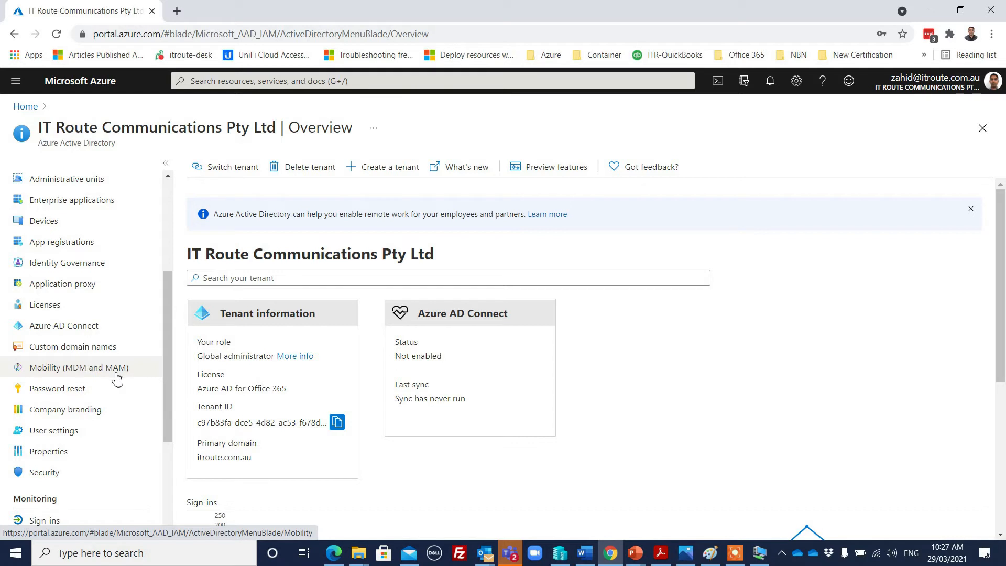
scroll(116, 309, down, 3)
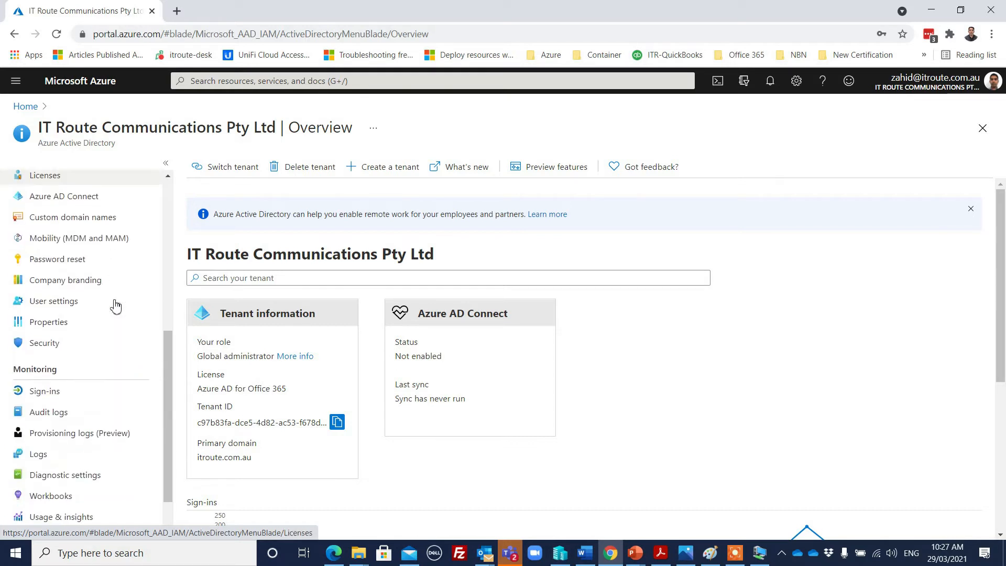
scroll(113, 301, down, 1)
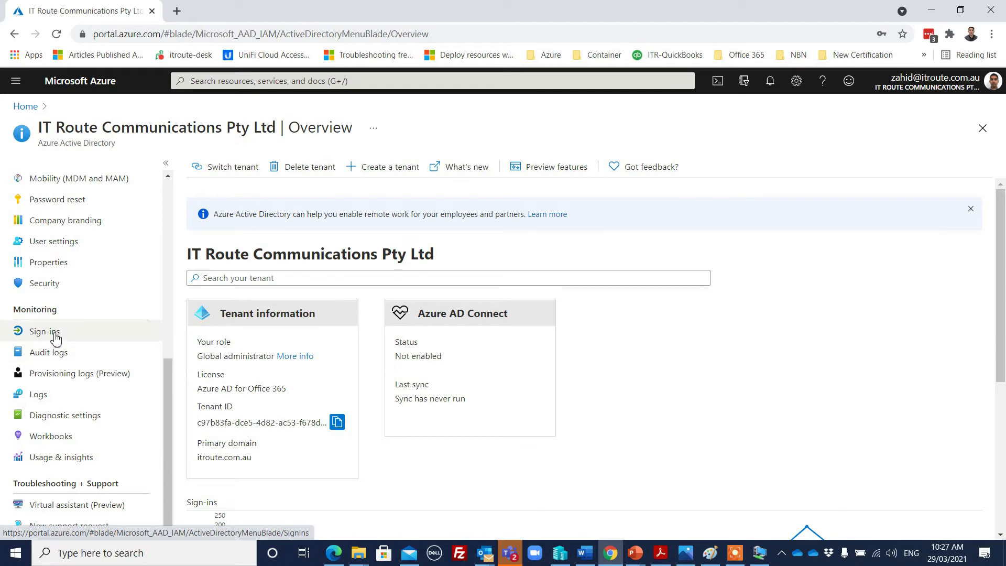
drag(166, 430, 169, 246)
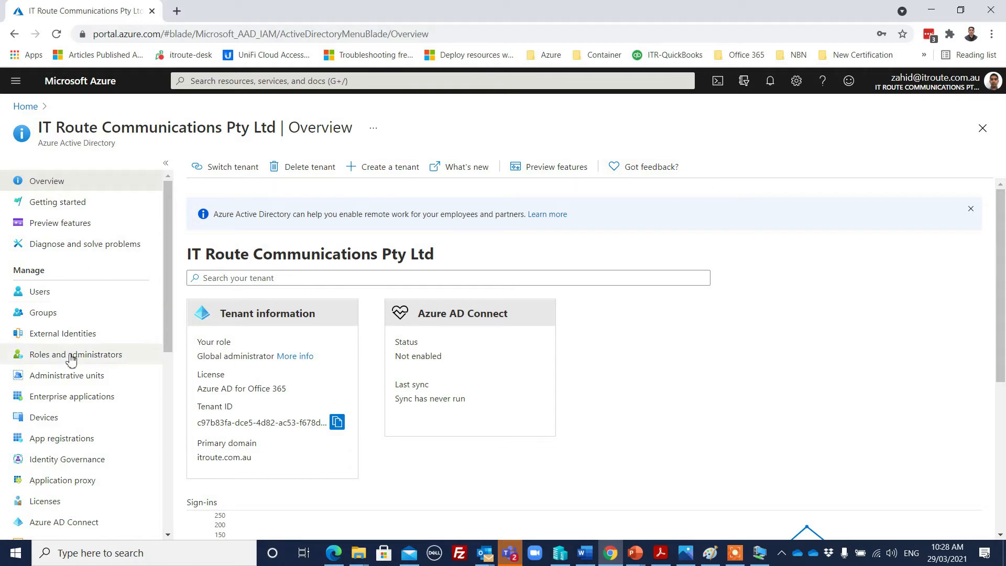
click(65, 299)
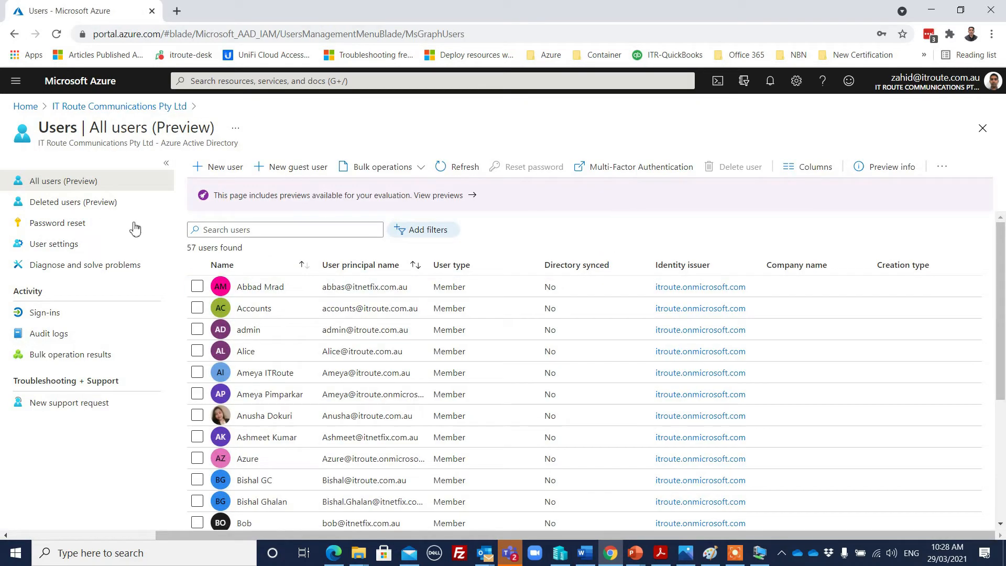
click(96, 106)
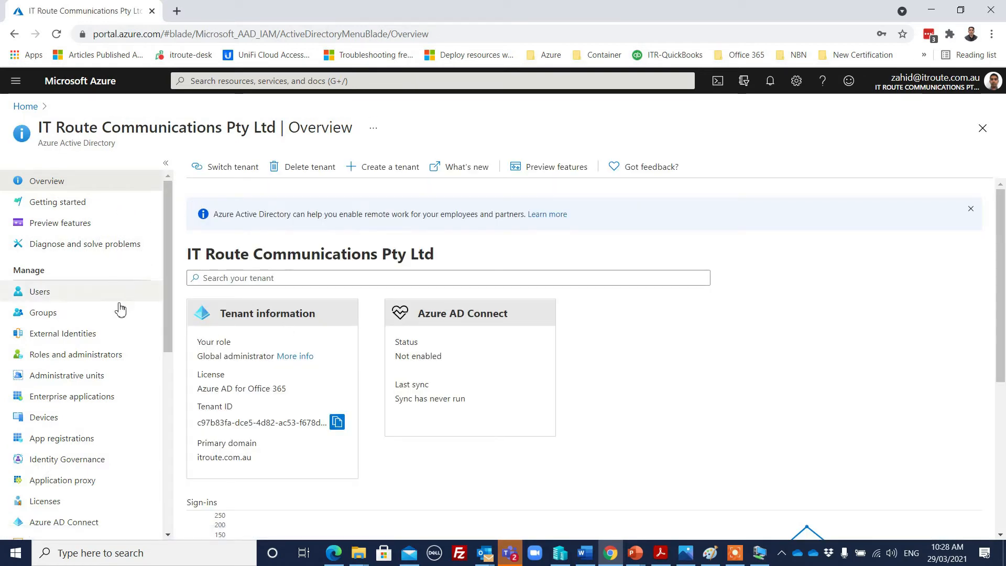
click(61, 292)
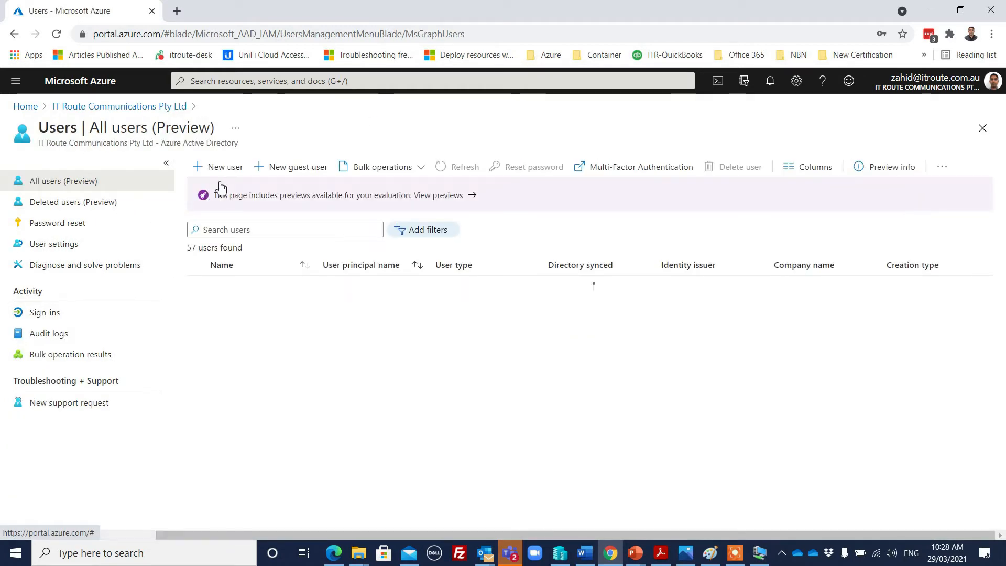
click(233, 173)
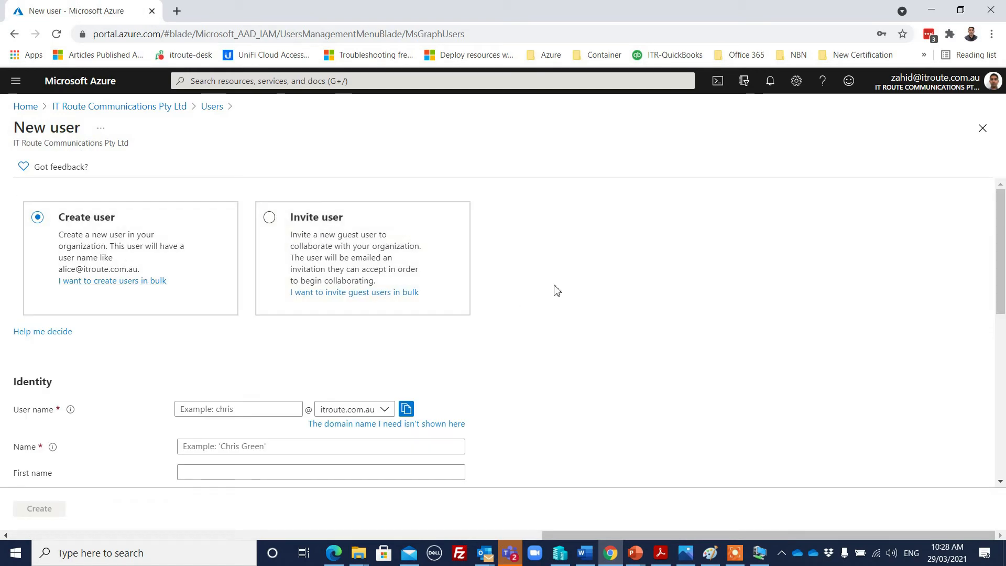
scroll(557, 274, down, 7)
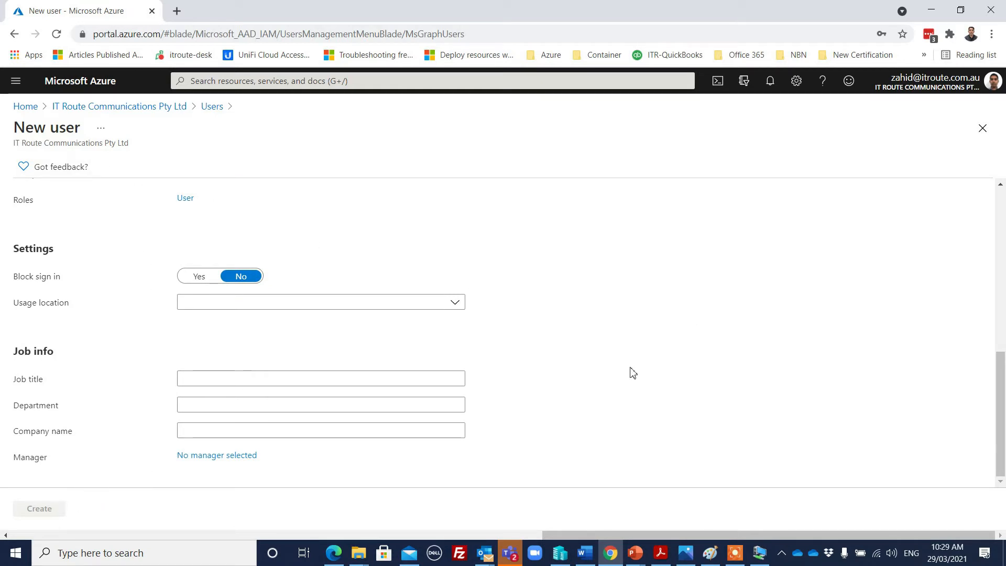
click(14, 34)
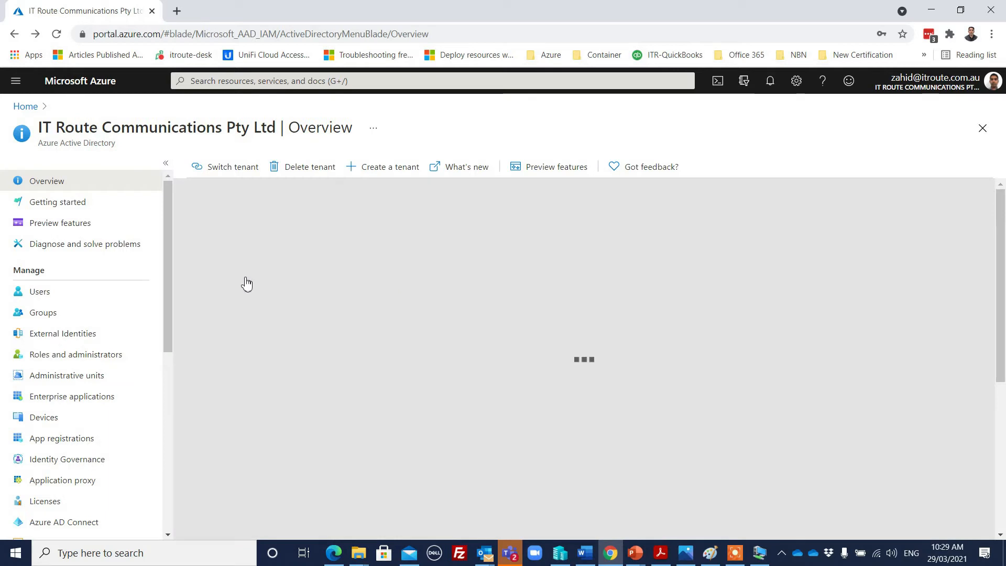
scroll(118, 266, down, 3)
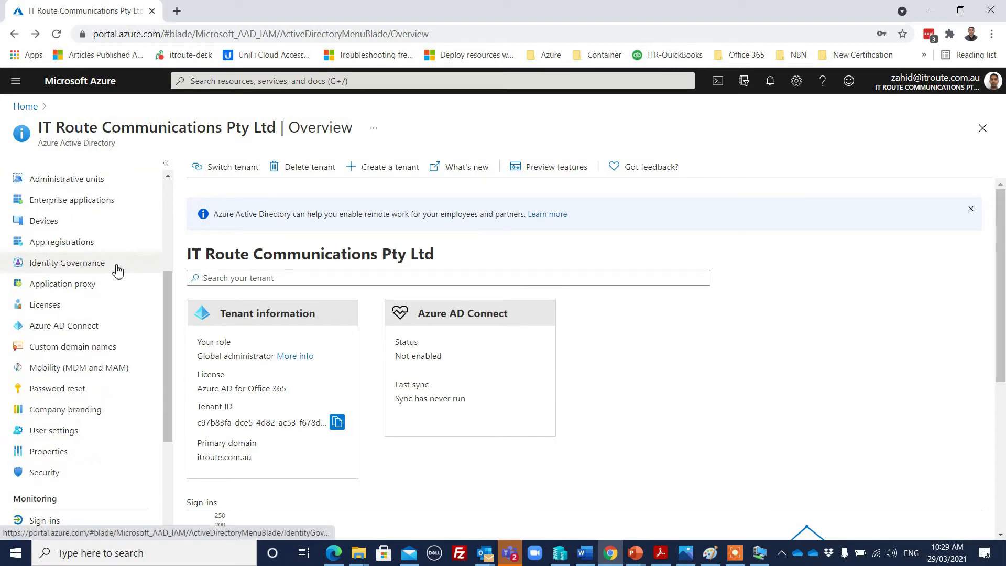
click(561, 553)
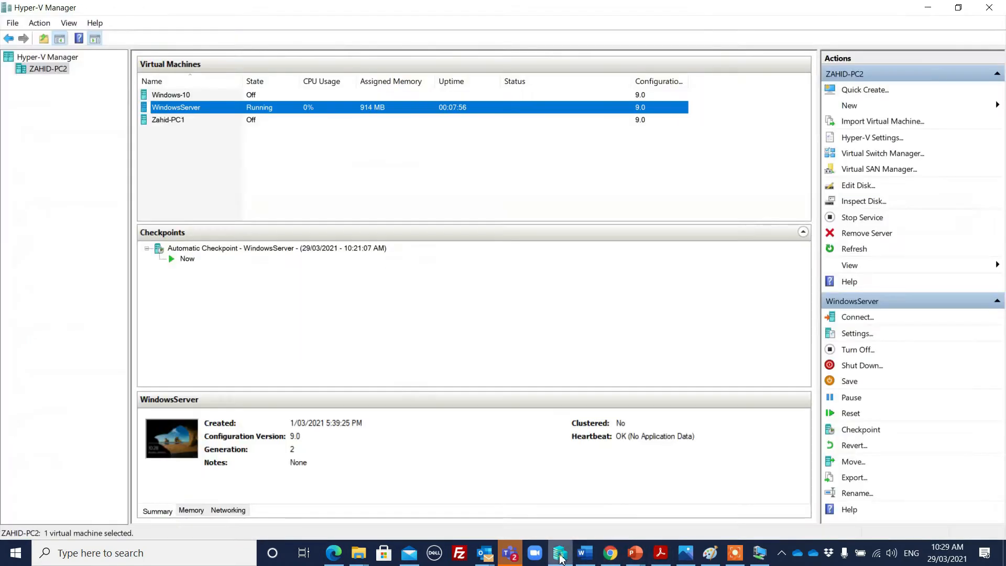
Connect to the WindowsServer console and sign in as Administrator with the account password
double_click(351, 109)
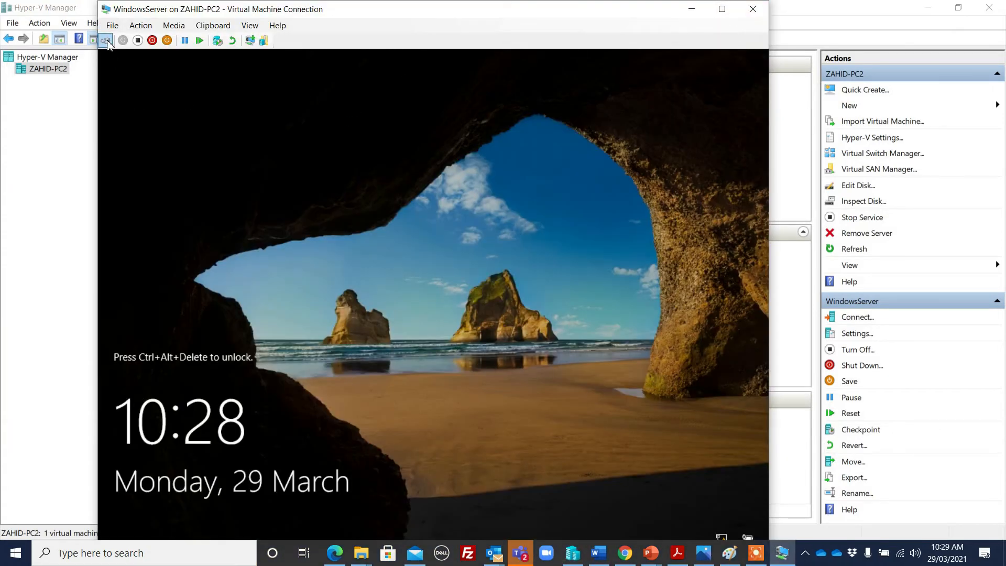
key(ctrl+alt+End)
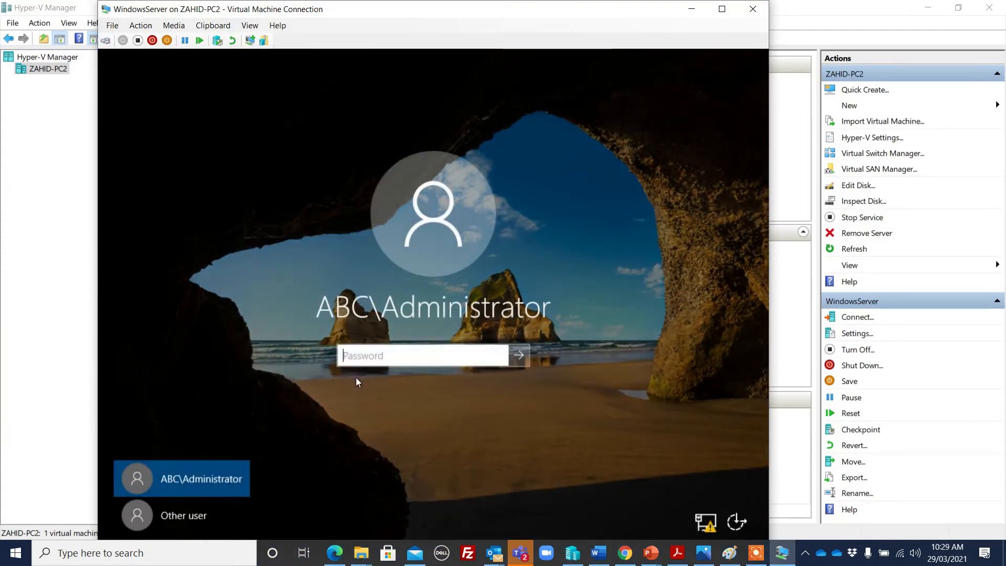
text(•••••••••)
key(Return)
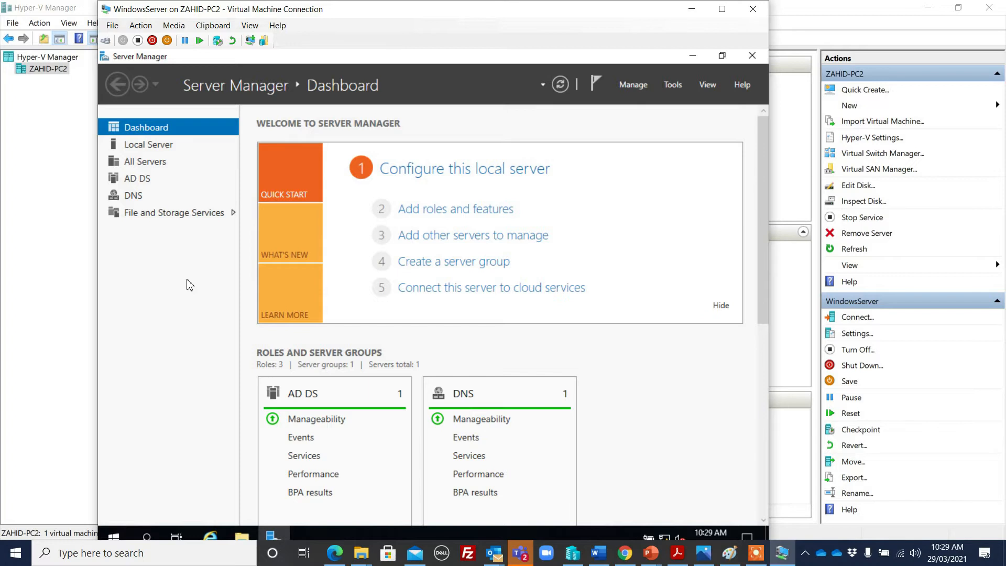
Move WindowsServer's network adapter from the Private switch to the Default Switch and reconnect
click(56, 261)
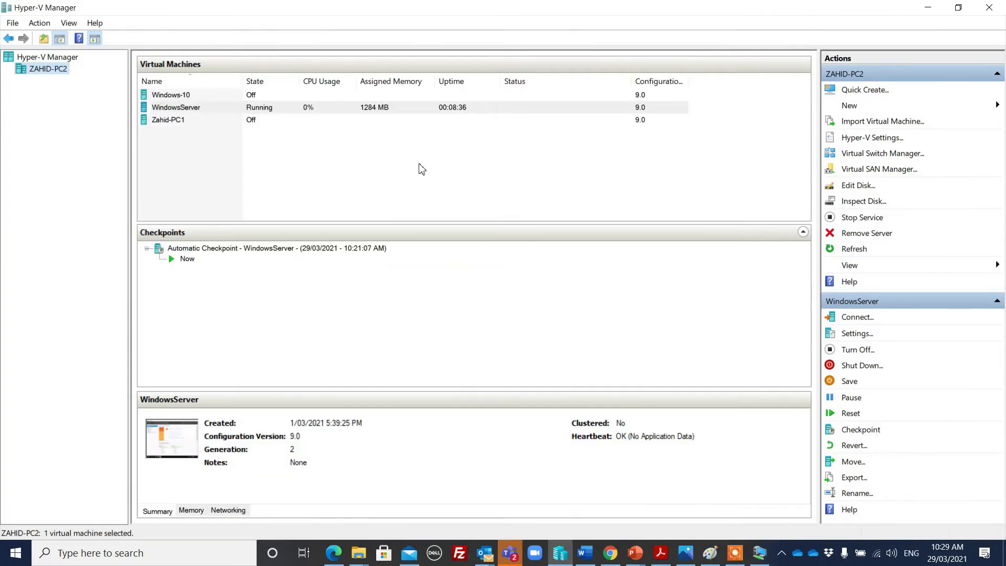
click(276, 110)
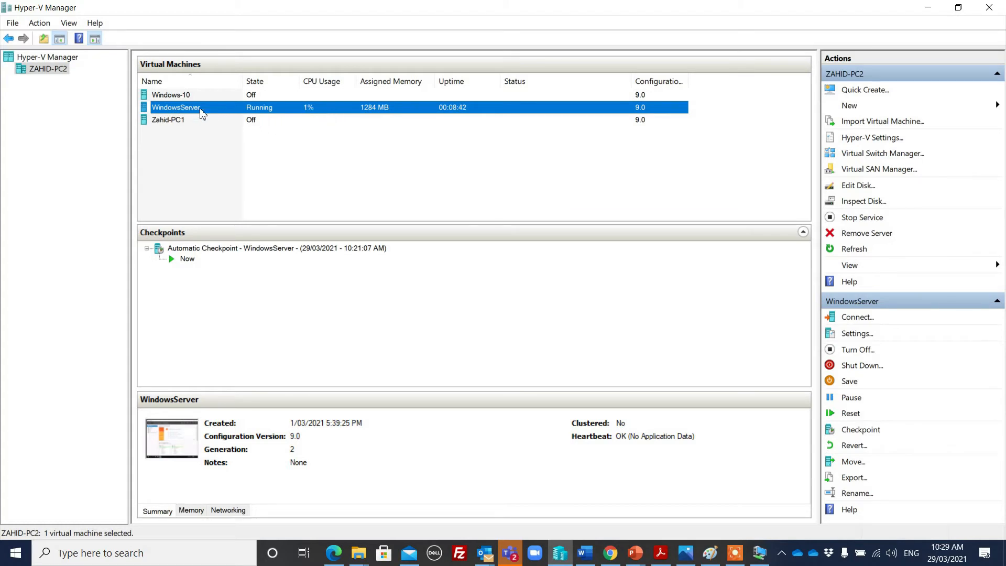
right_click(321, 112)
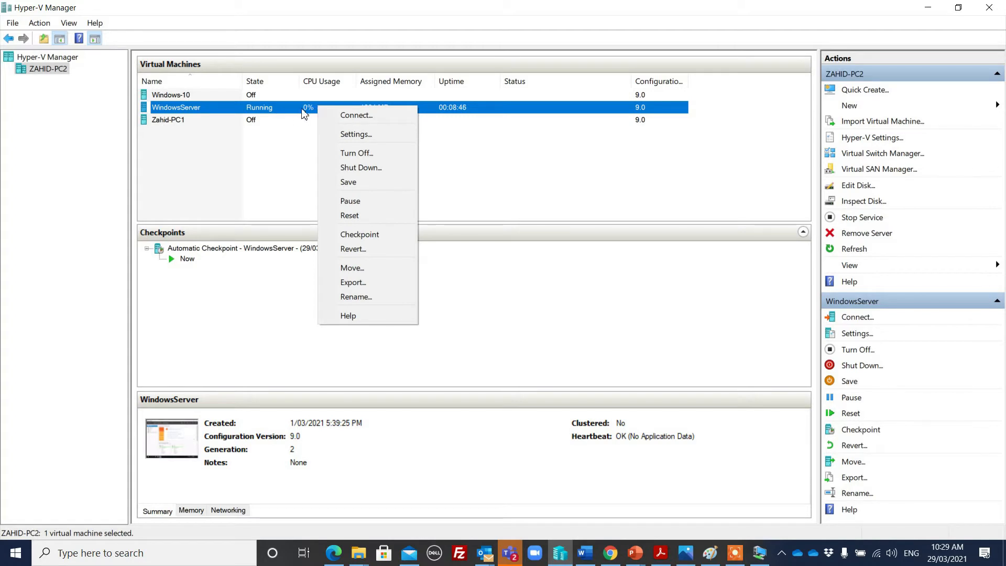
click(366, 138)
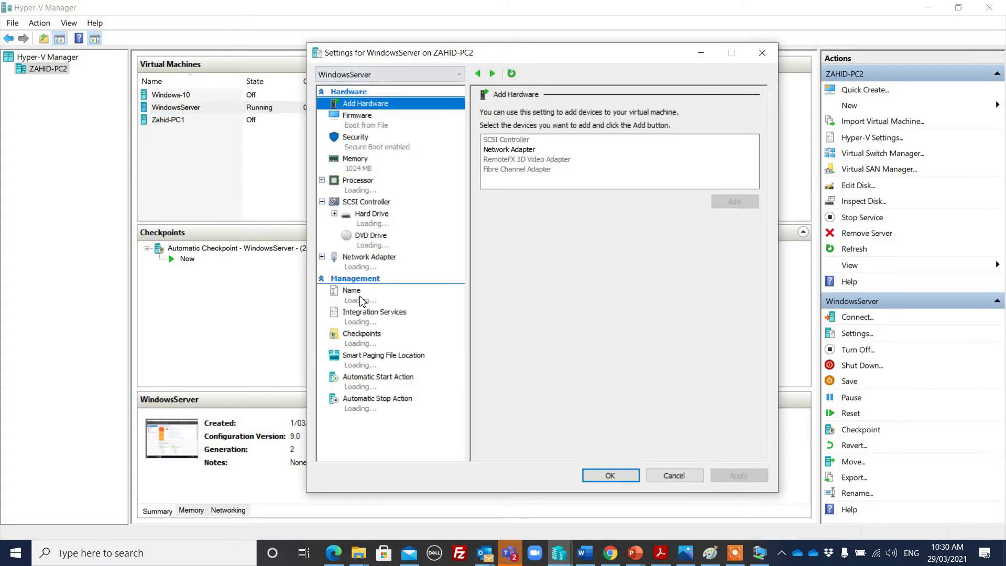
click(371, 267)
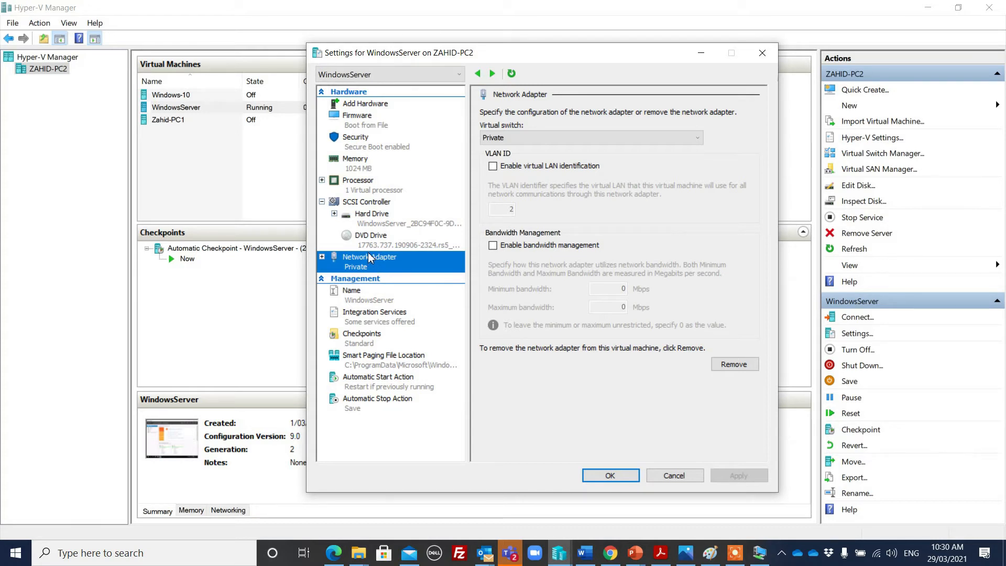
click(612, 139)
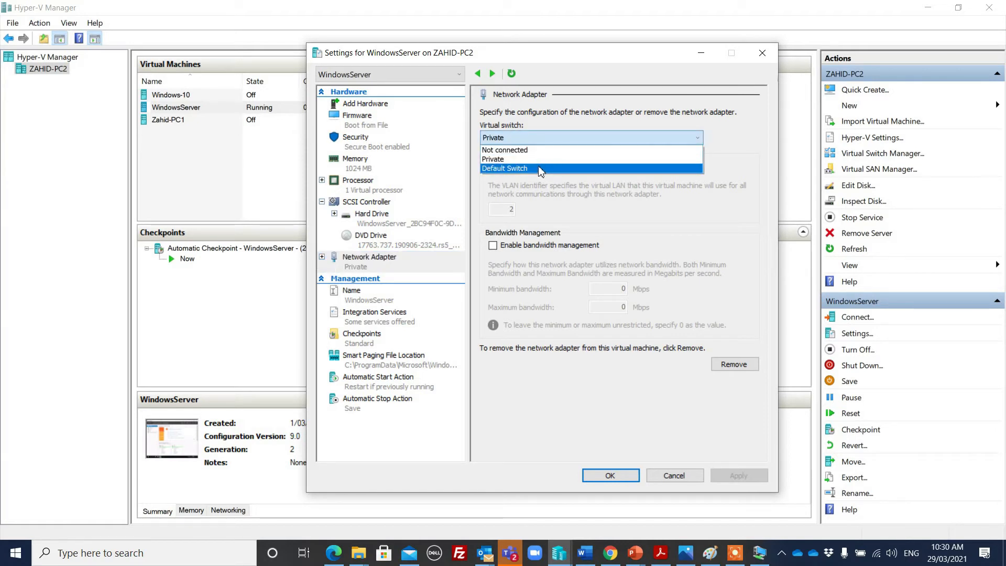
click(539, 166)
click(723, 478)
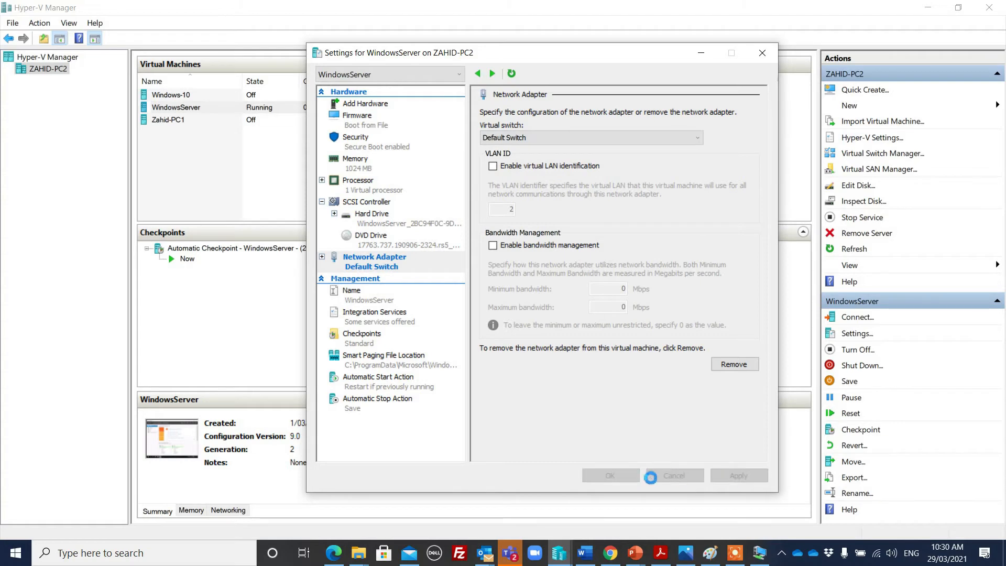
click(611, 476)
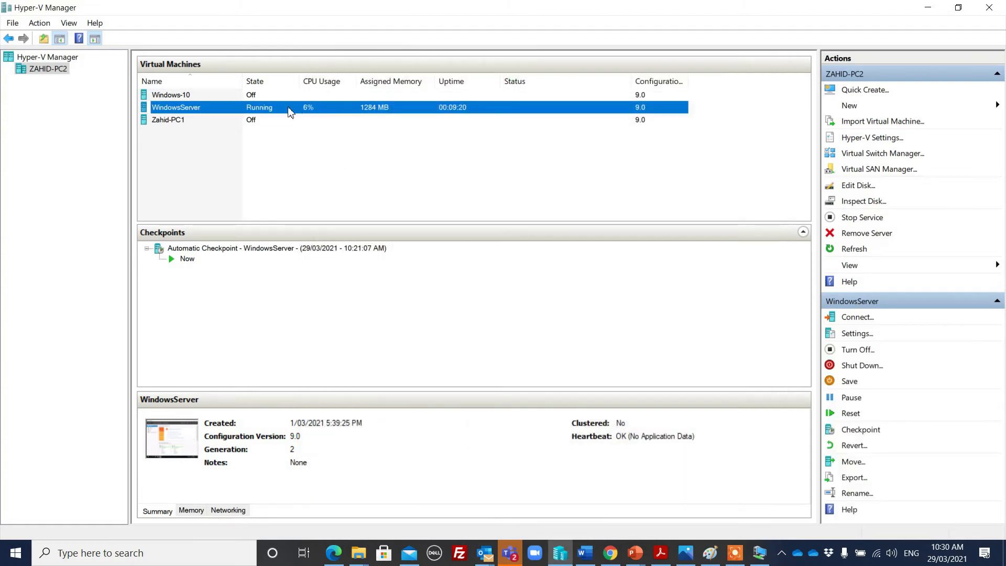
double_click(331, 109)
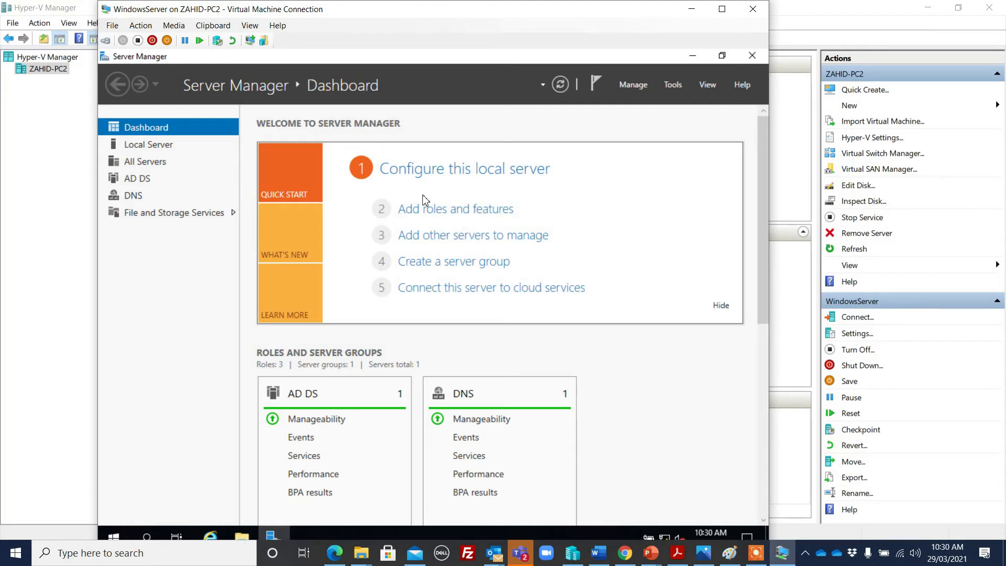
Show Local Server properties and follow the Windows Defender Firewall 'Domain: On' link
click(150, 146)
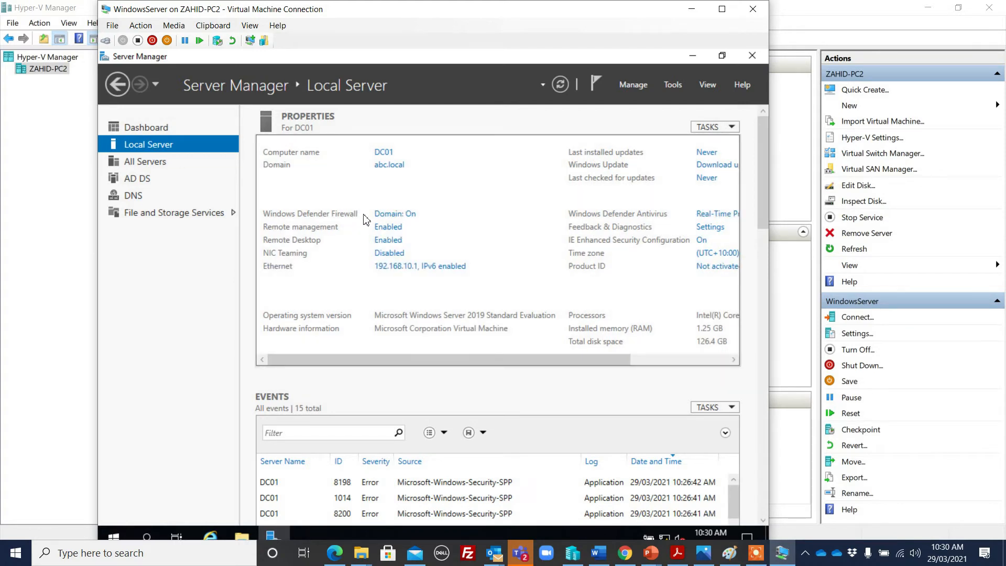
click(411, 215)
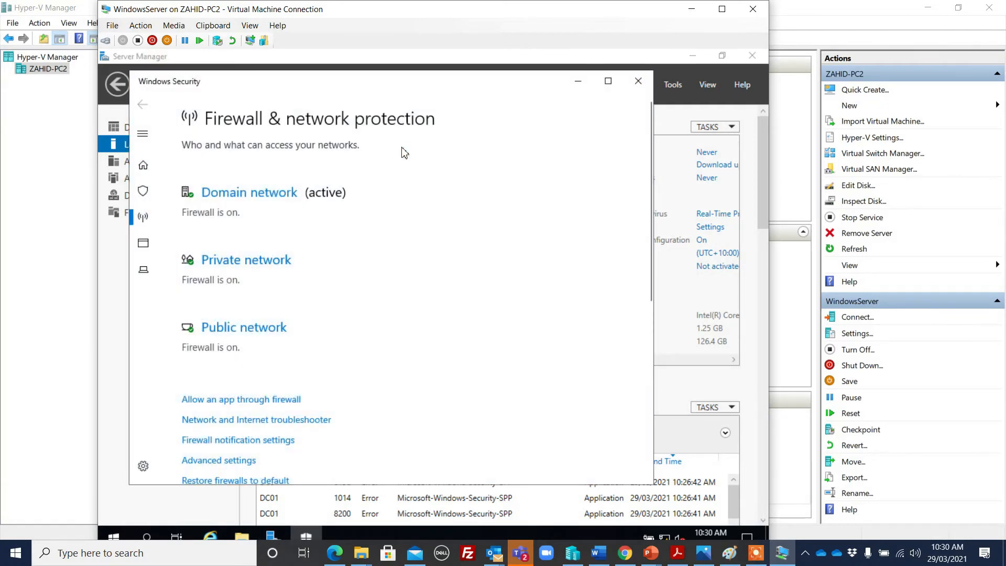
Turn the Domain network firewall off, back on, and off again
click(275, 197)
click(187, 325)
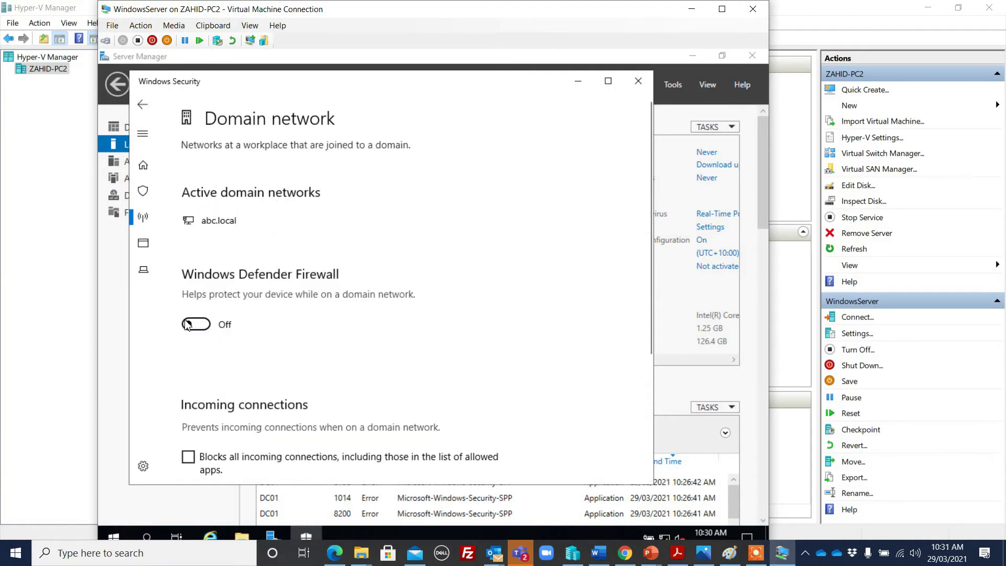
click(143, 105)
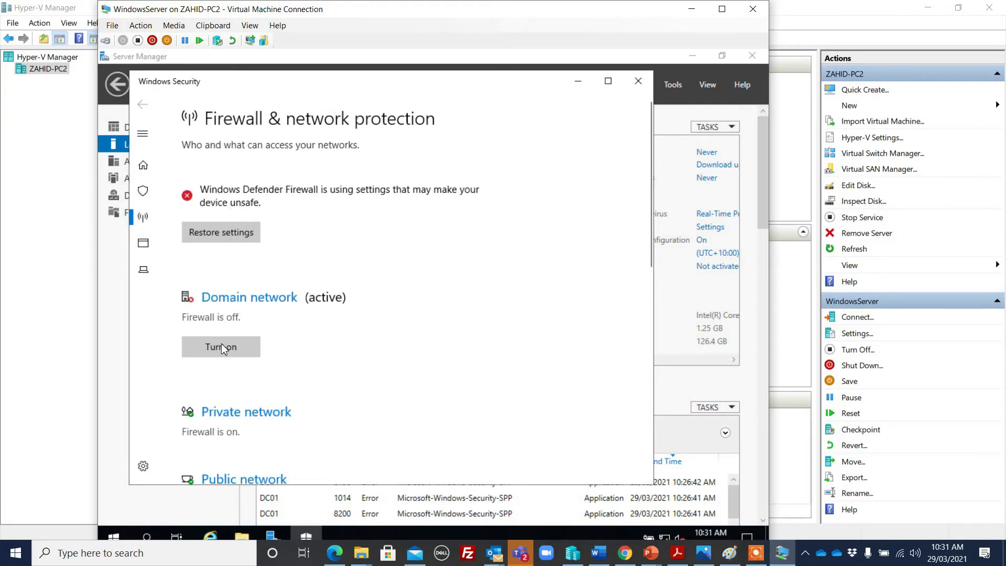
click(237, 297)
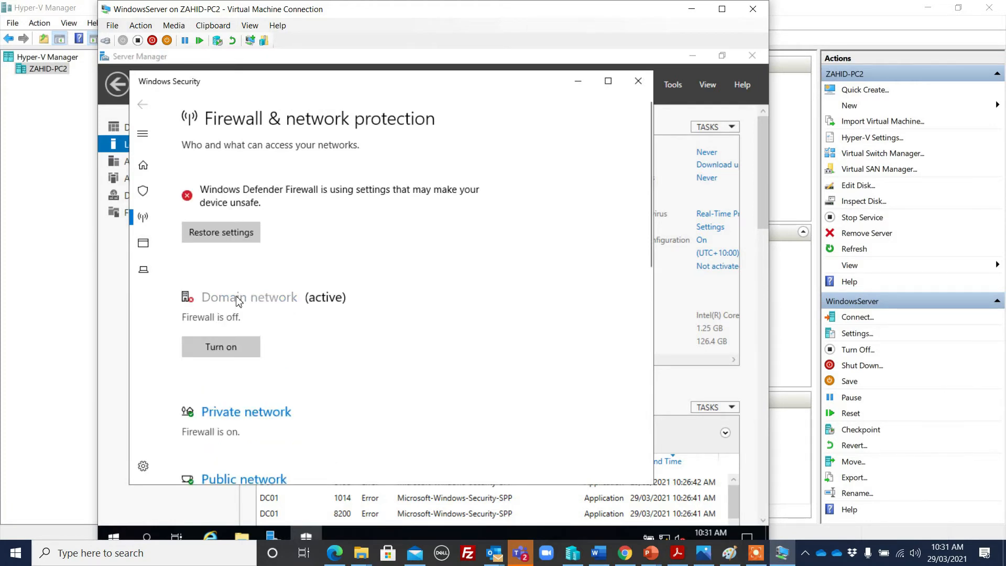
click(195, 338)
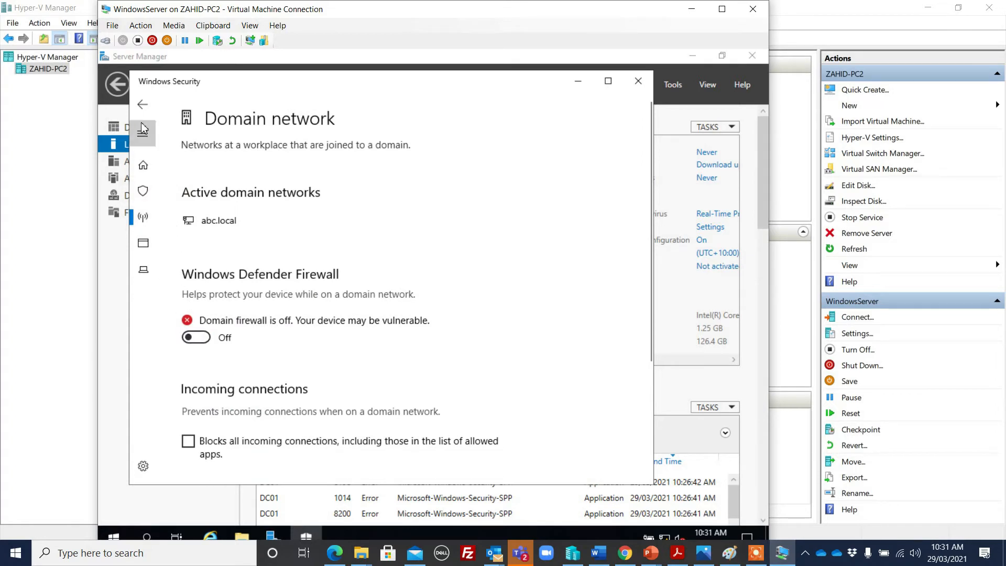
click(143, 104)
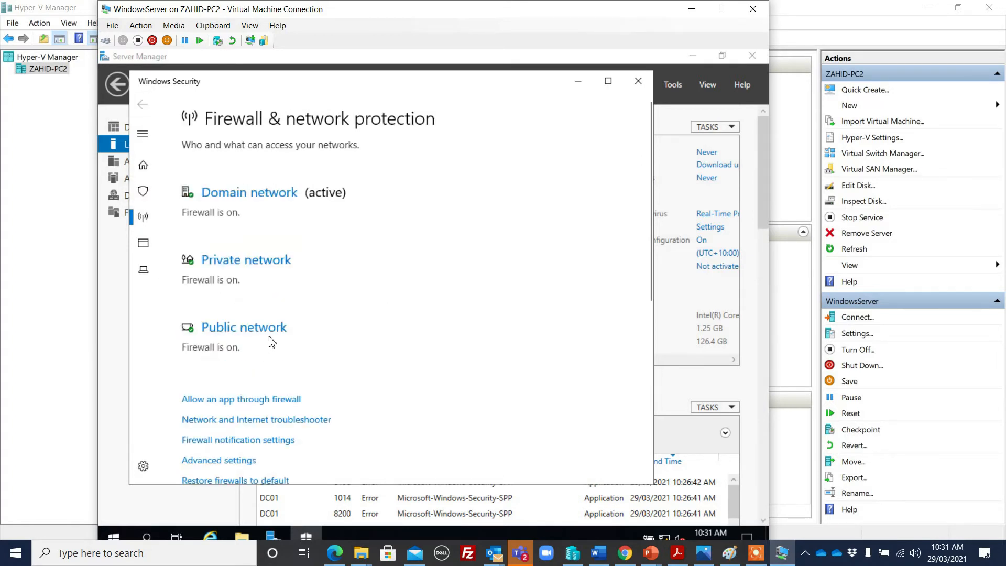
click(265, 194)
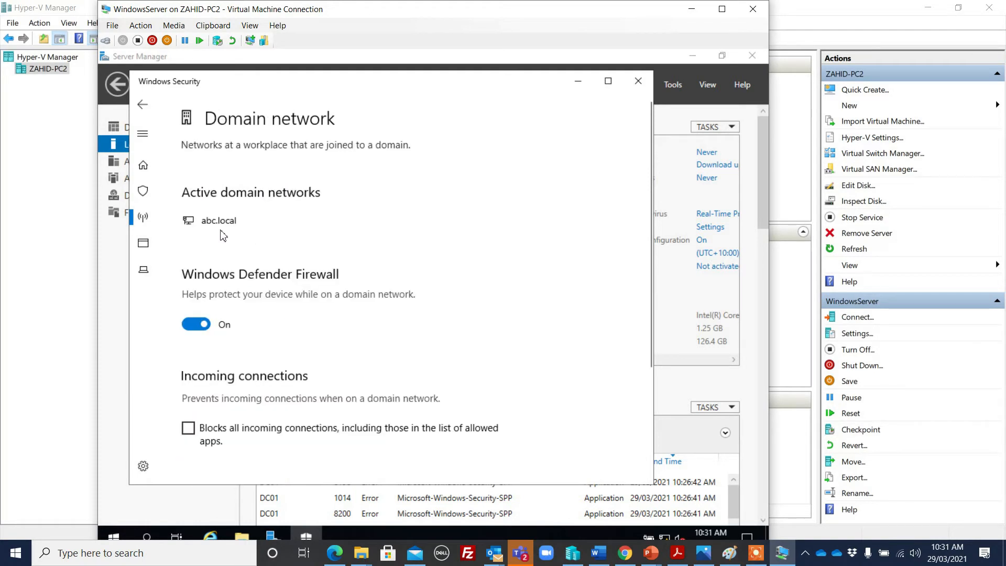
click(198, 324)
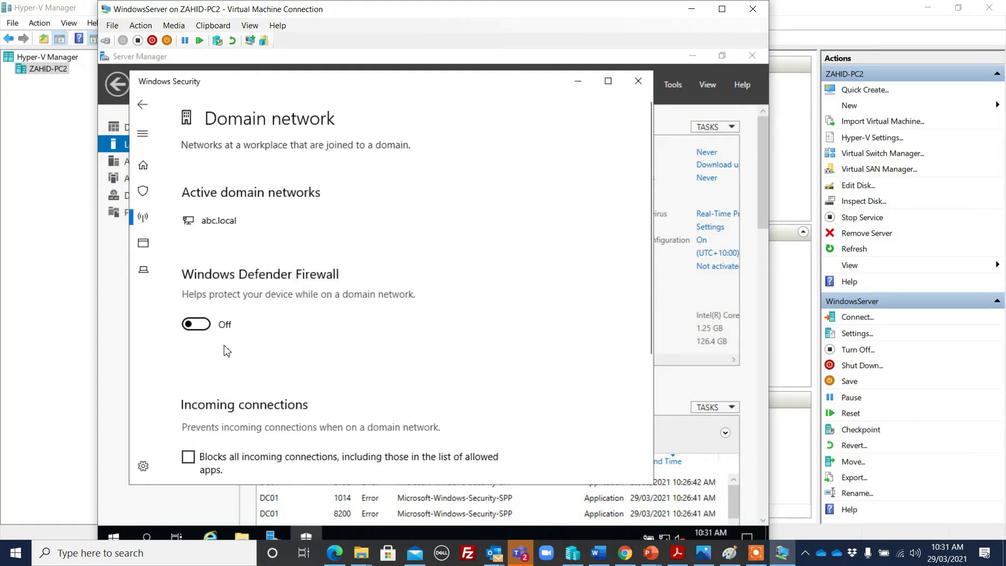
click(142, 103)
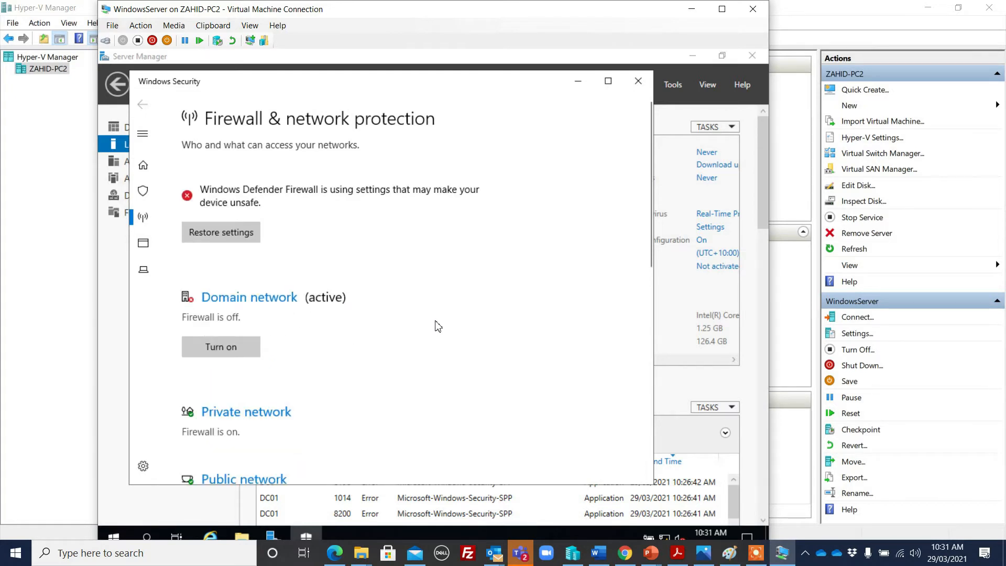
Turn off the Private and Public network firewalls
scroll(431, 332, down, 2)
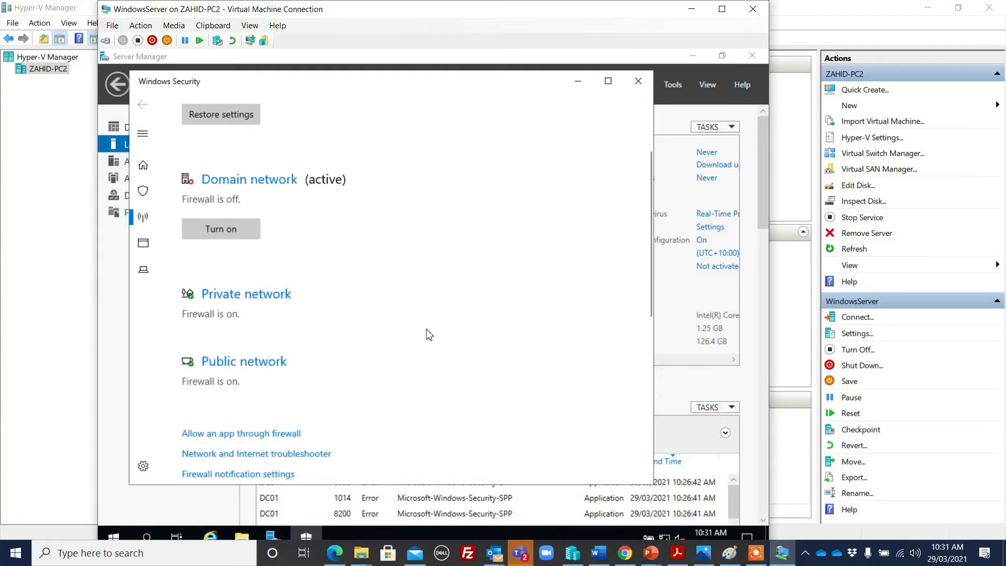
click(230, 292)
click(196, 337)
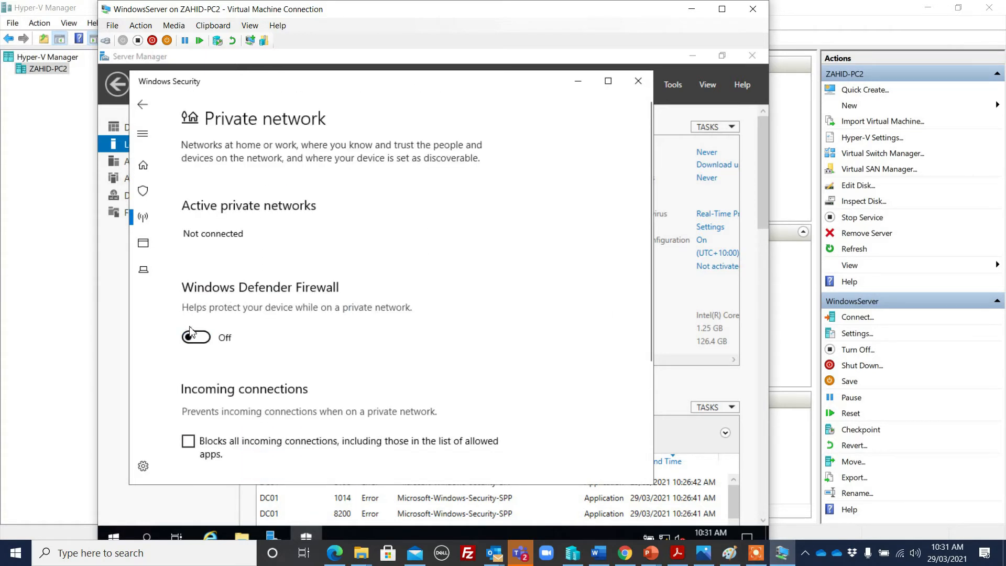
click(141, 107)
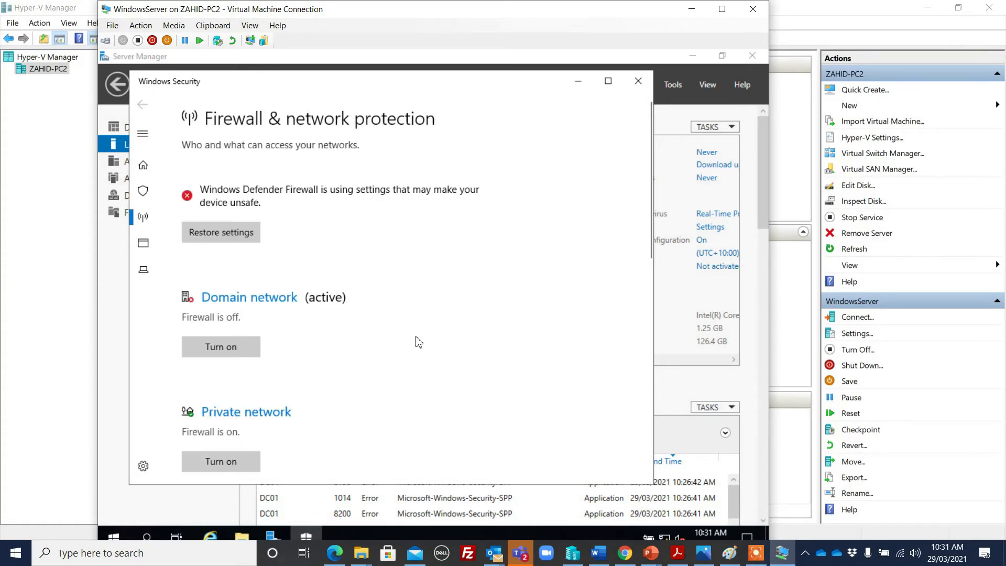
scroll(420, 341, down, 1)
scroll(416, 343, down, 4)
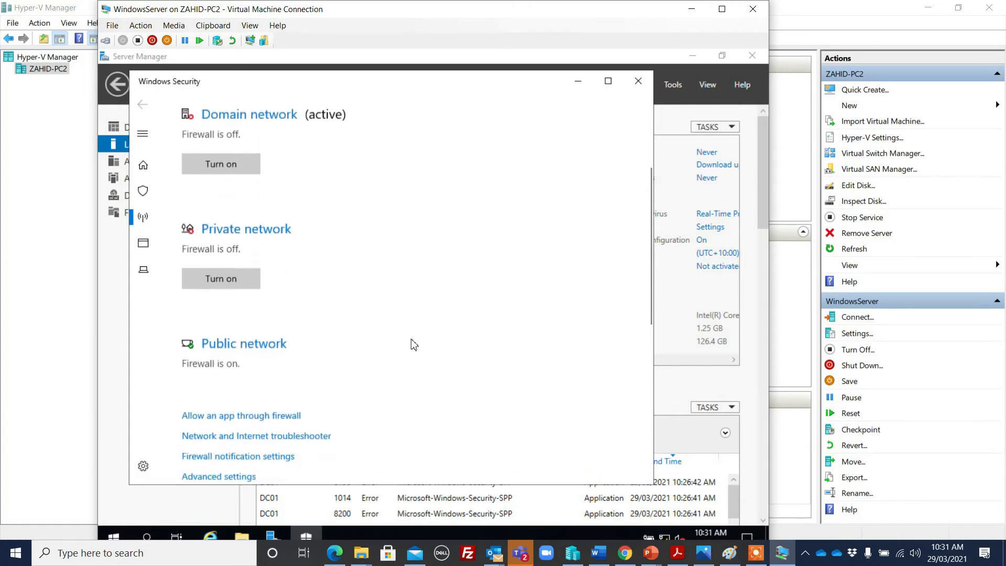
click(251, 235)
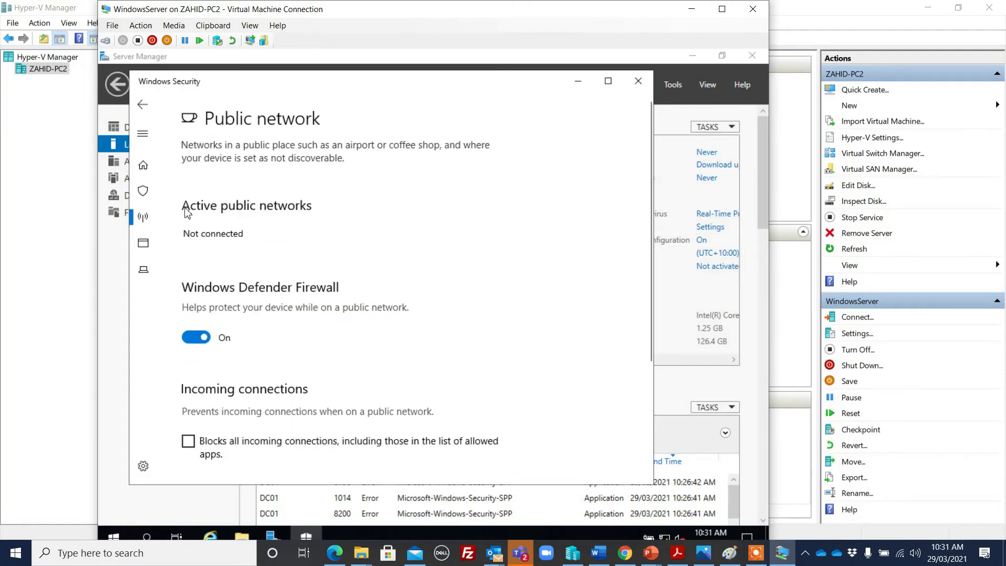
click(194, 338)
click(142, 104)
Review the overview showing all firewall profiles off, then close Windows Security
scroll(492, 356, down, 4)
scroll(488, 360, up, 1)
scroll(478, 359, up, 2)
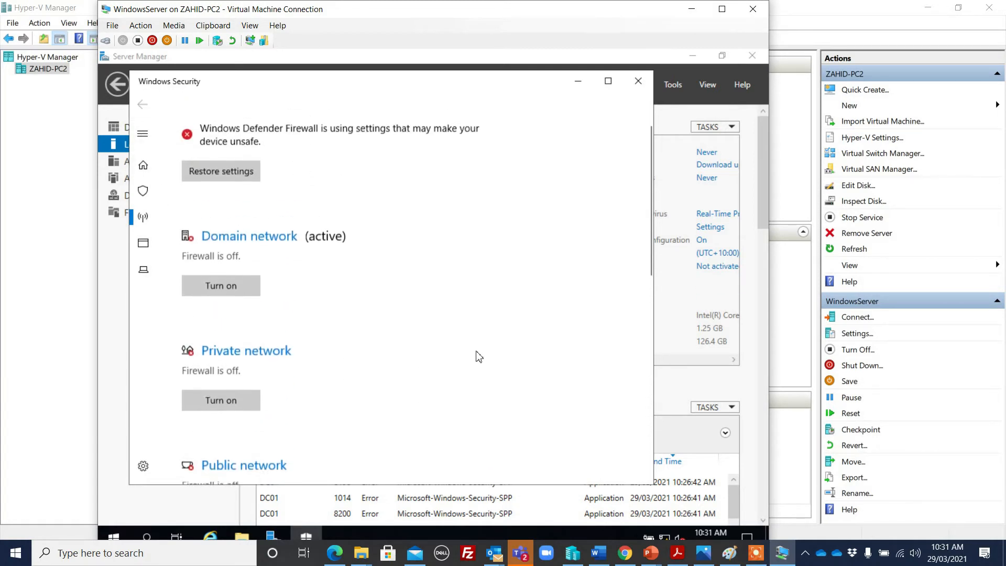
scroll(478, 348, up, 1)
scroll(480, 345, down, 2)
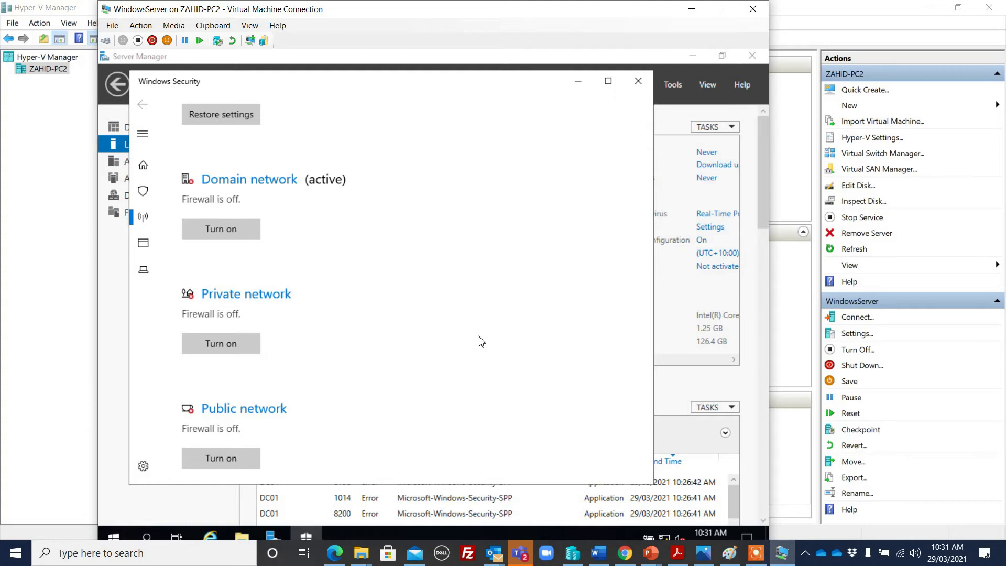
scroll(478, 339, down, 3)
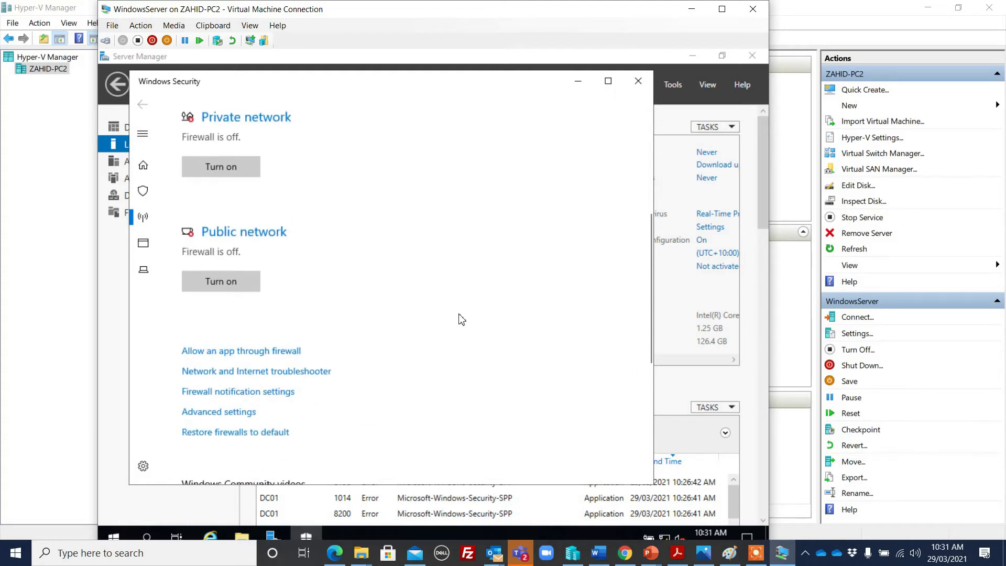
scroll(460, 318, up, 5)
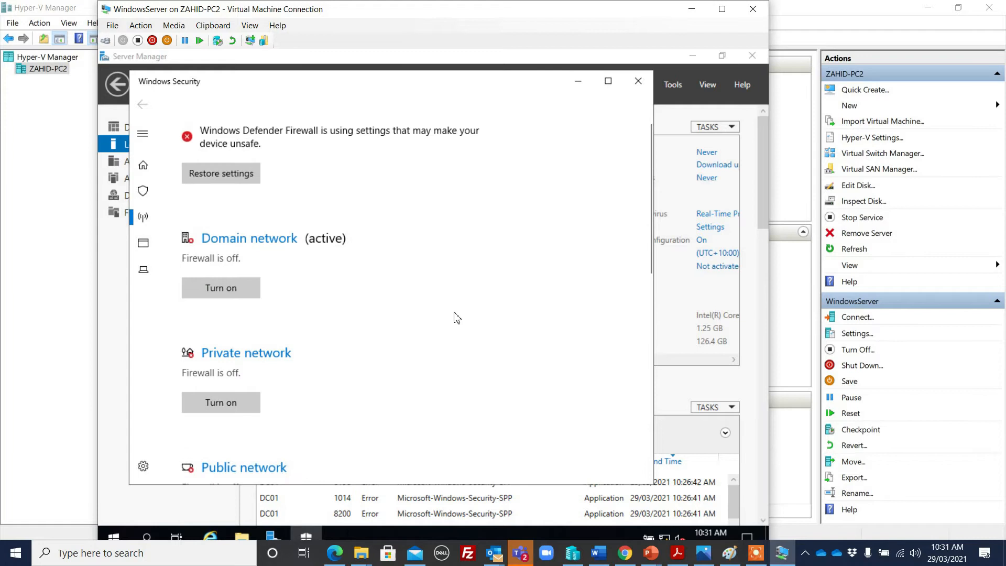
click(638, 81)
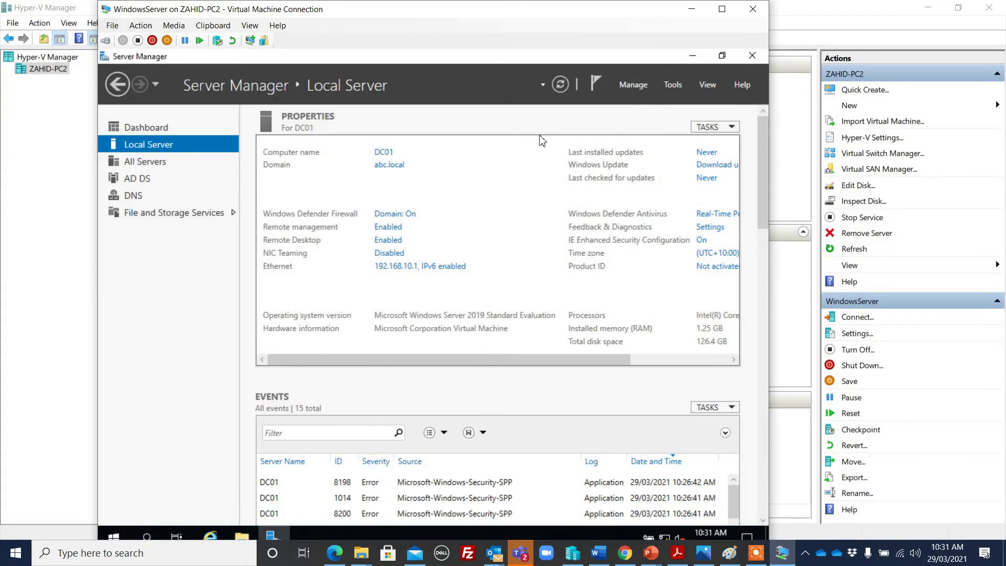
Refresh Local Server properties and open the Ethernet adapter's IPv4 settings
click(561, 84)
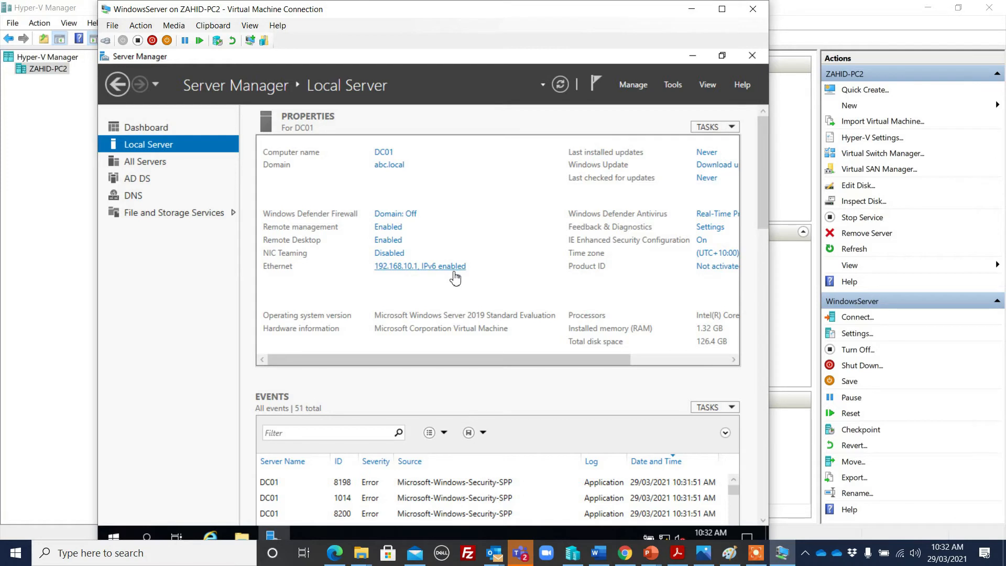
click(407, 267)
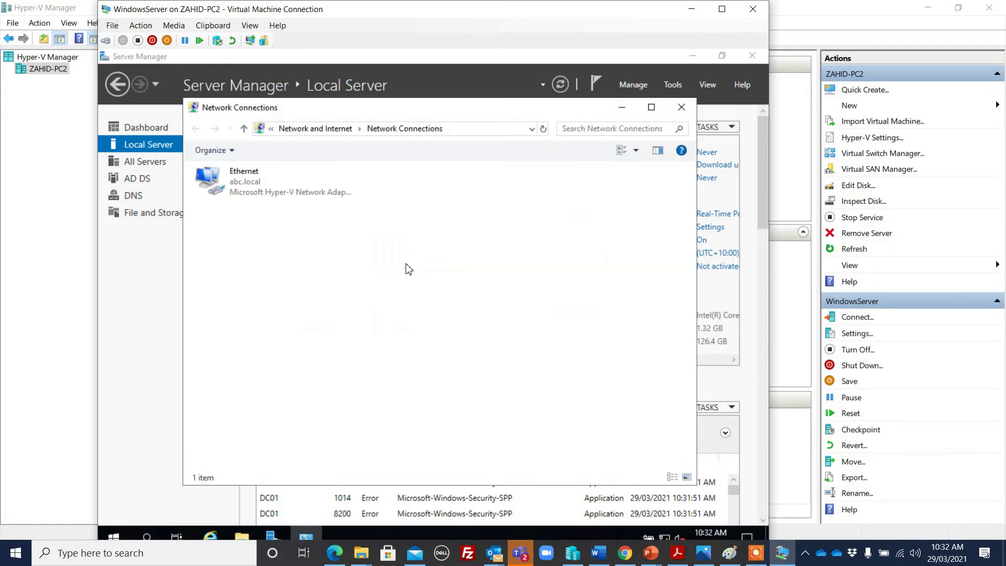
click(246, 181)
double_click(247, 180)
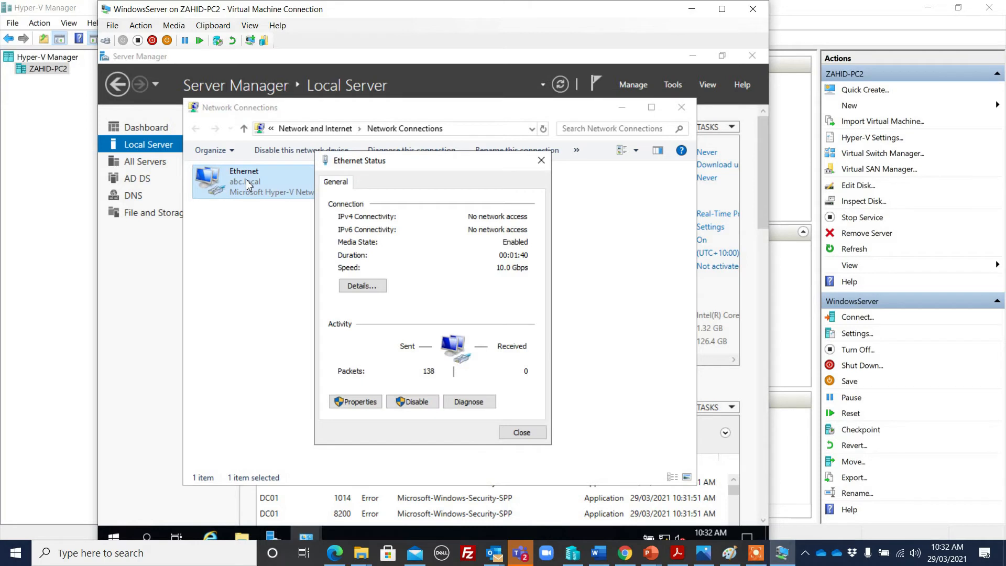
click(356, 402)
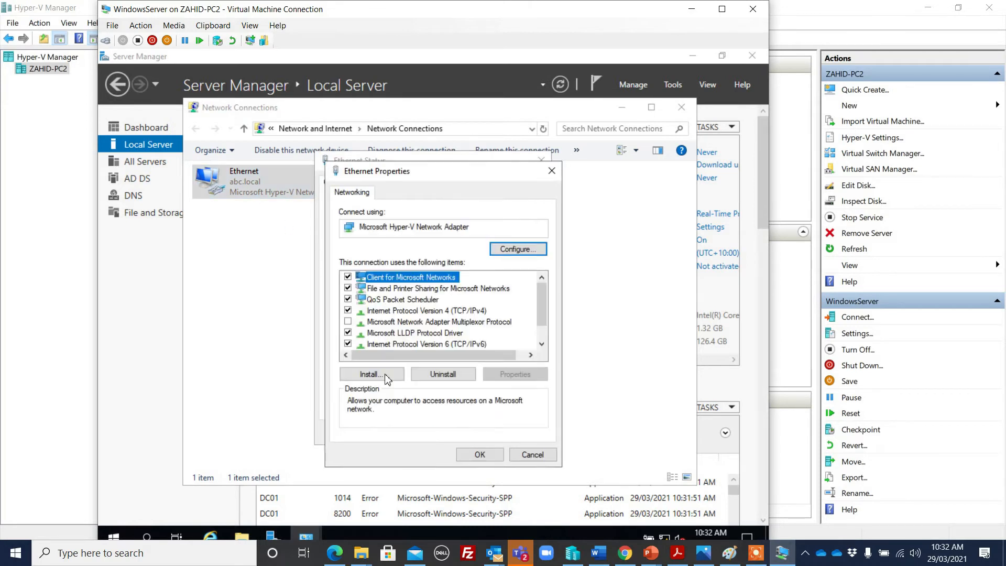
double_click(425, 313)
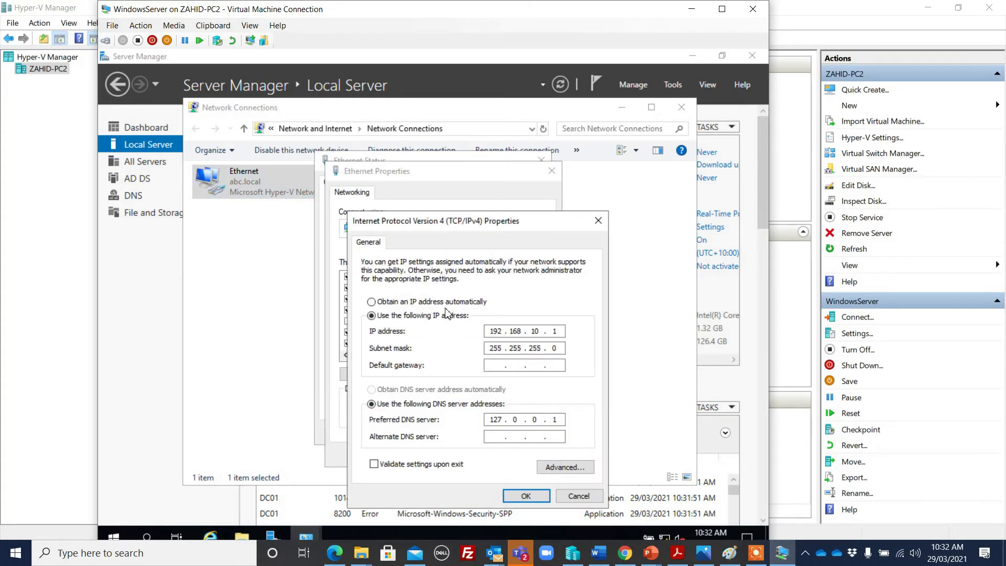
Set IPv4 to obtain the IP and DNS addresses automatically, replacing 192.168.10.1, and close the windows
click(448, 304)
click(422, 390)
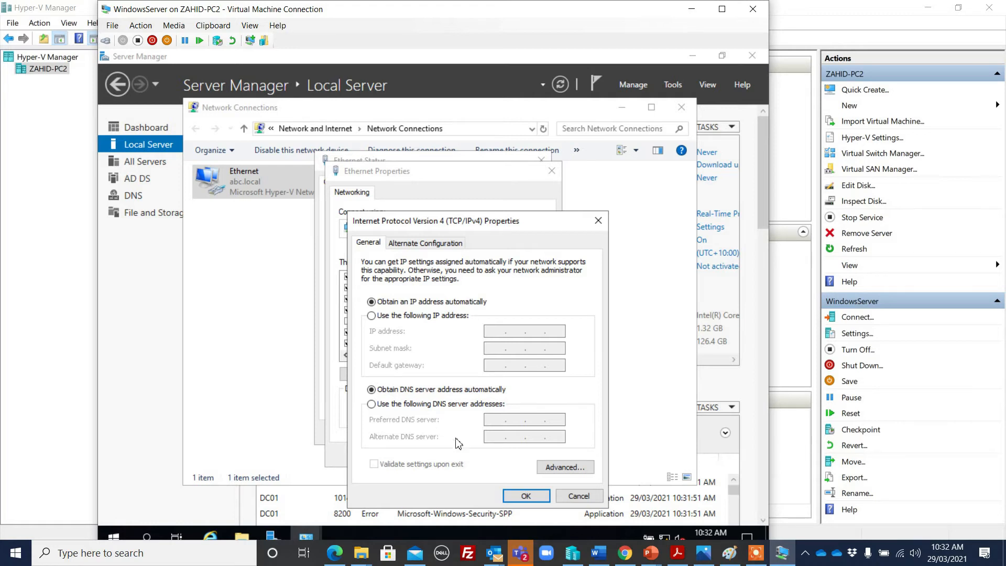
click(526, 496)
click(480, 455)
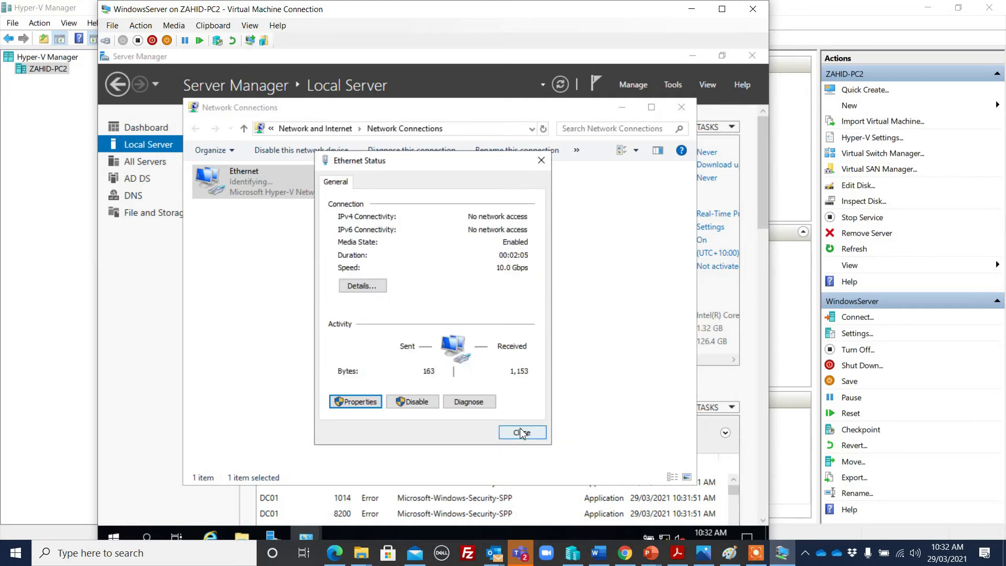
click(521, 430)
click(503, 372)
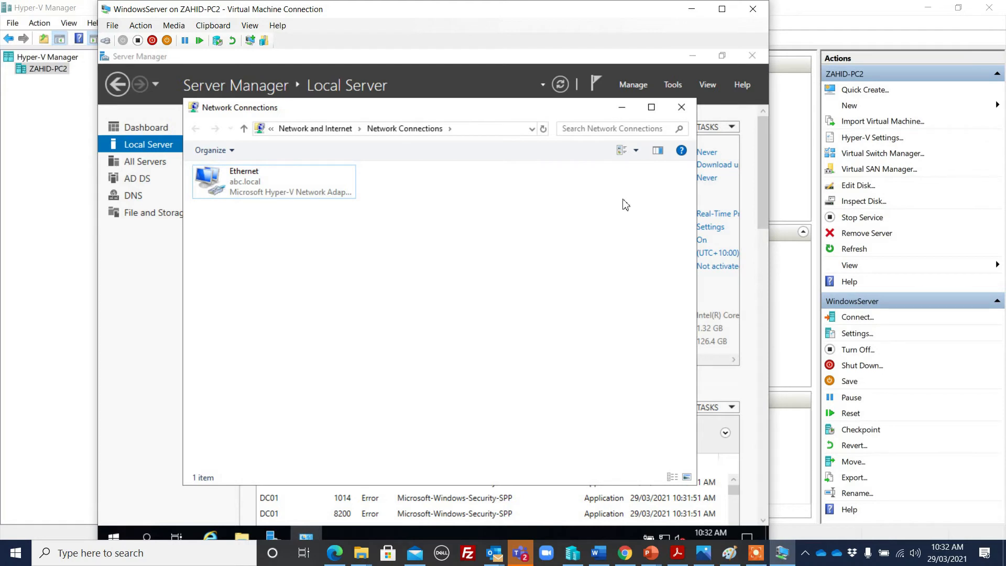
click(681, 107)
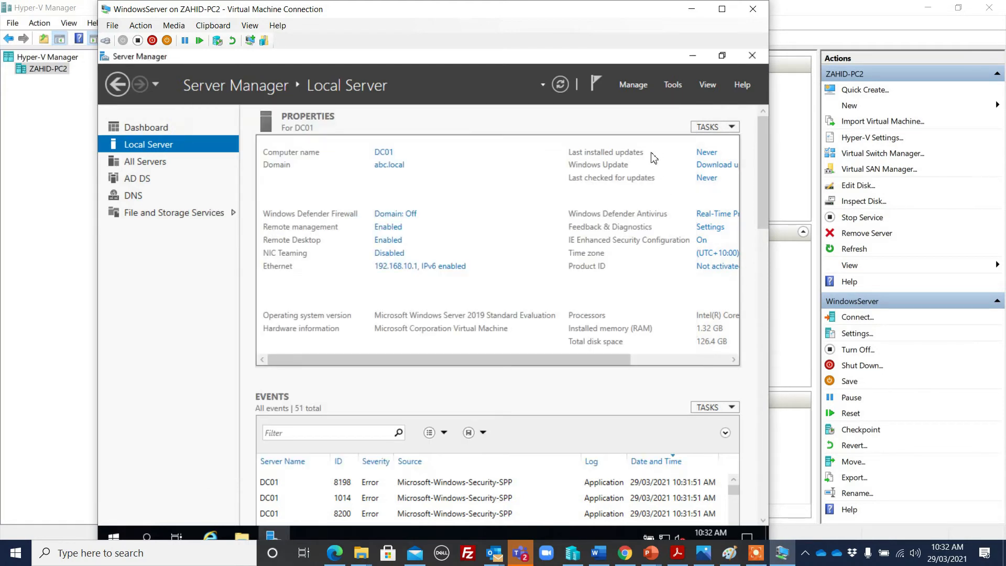
Reposition the virtual machine window and Server Manager to view the Local Server properties
drag(617, 14, 623, 8)
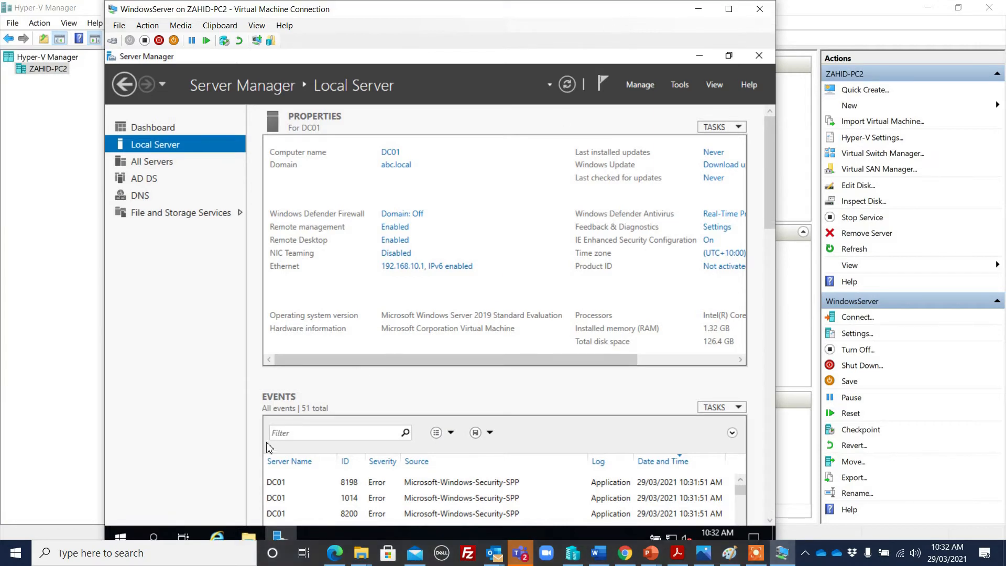
scroll(770, 178, down, 15)
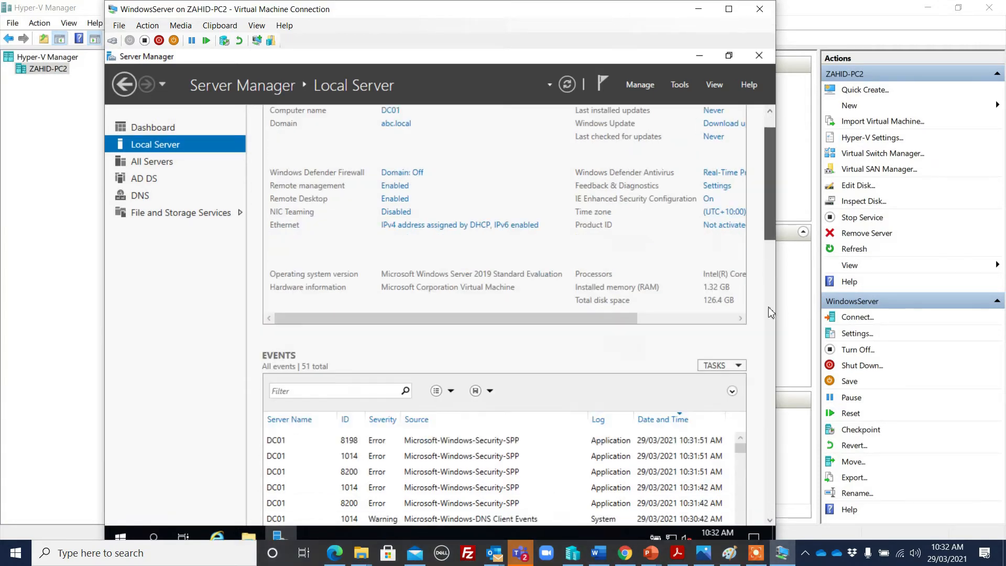
scroll(766, 163, up, 5)
scroll(767, 164, up, 8)
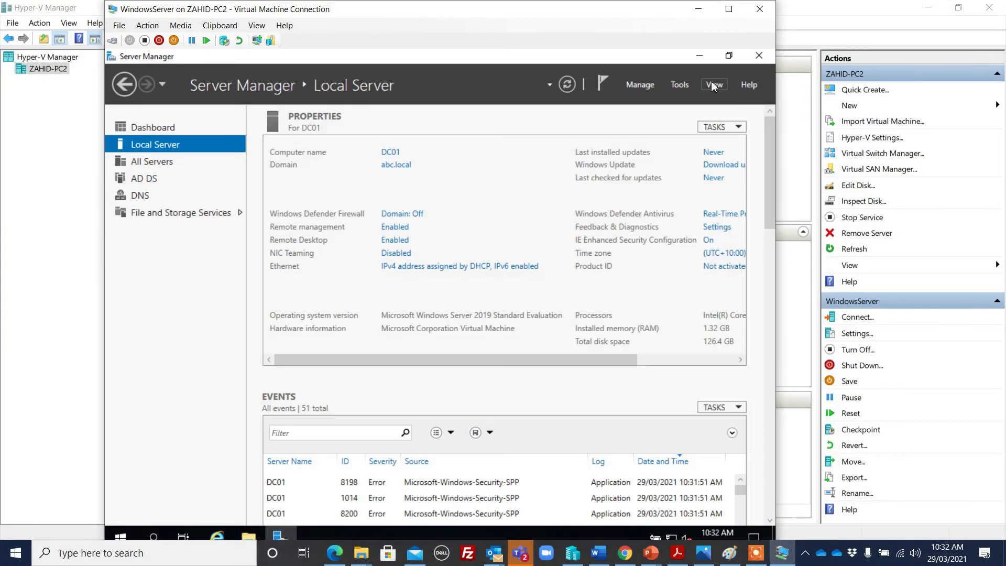
click(700, 56)
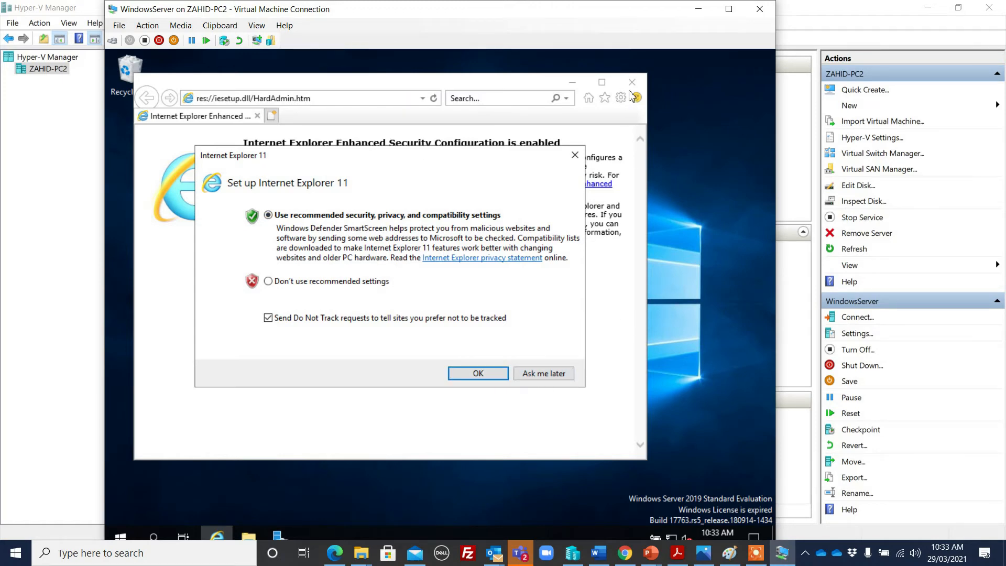
click(279, 534)
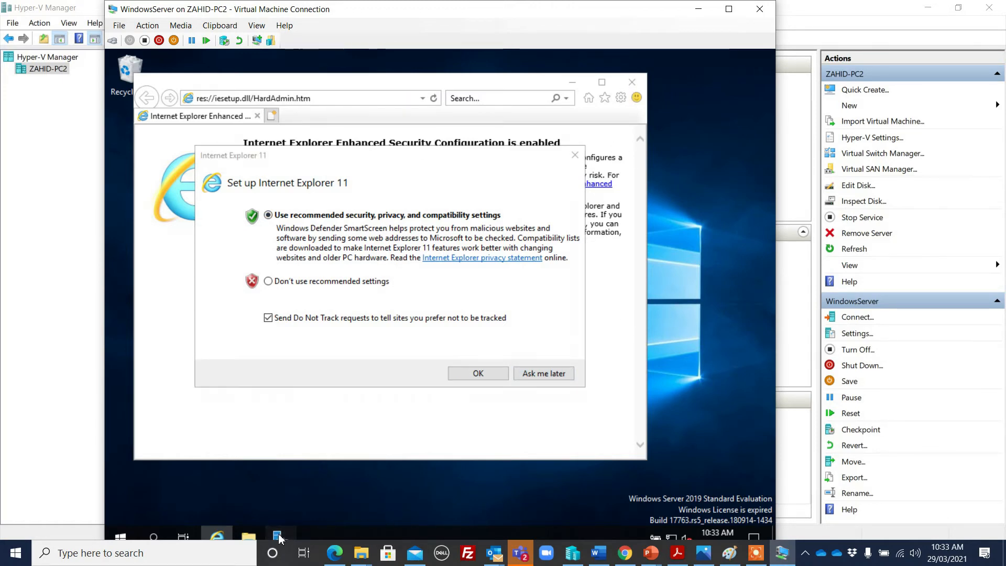
drag(378, 359, 579, 362)
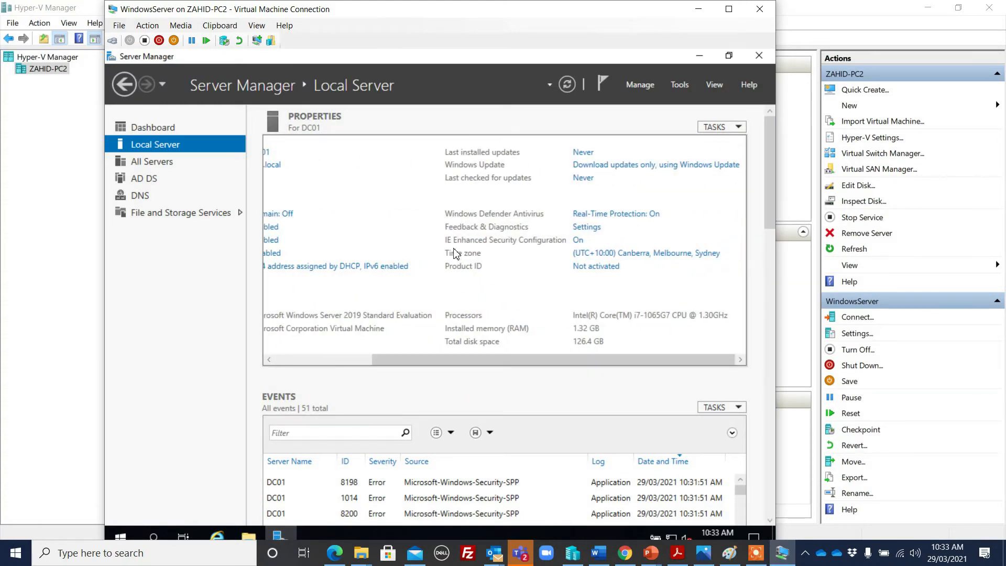
Turn IE Enhanced Security Configuration off for Administrators and Users, then close Server Manager
click(578, 240)
click(367, 276)
click(357, 353)
click(489, 417)
click(757, 56)
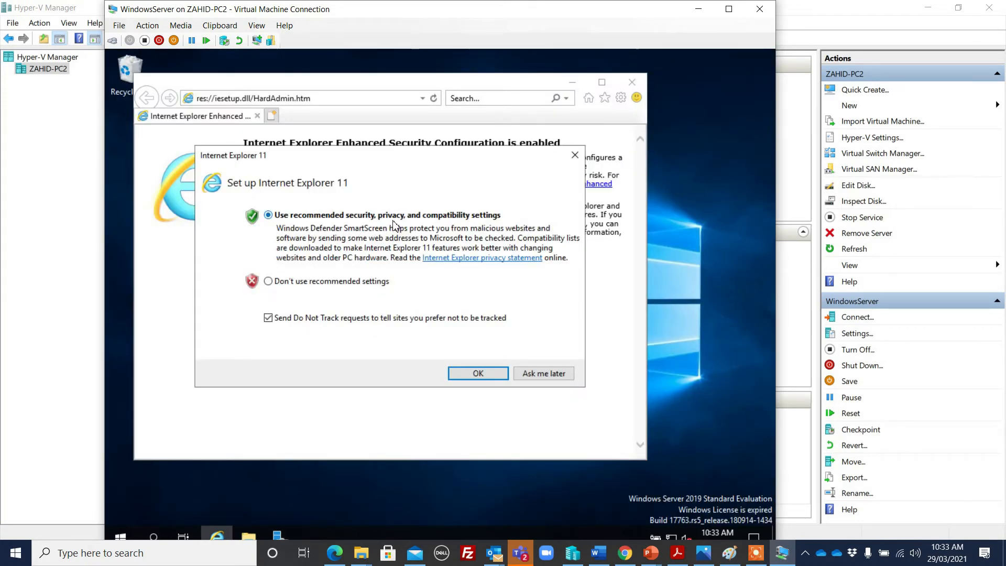
Accept the recommended IE11 settings, go to google.com, and maximize the browser
click(478, 373)
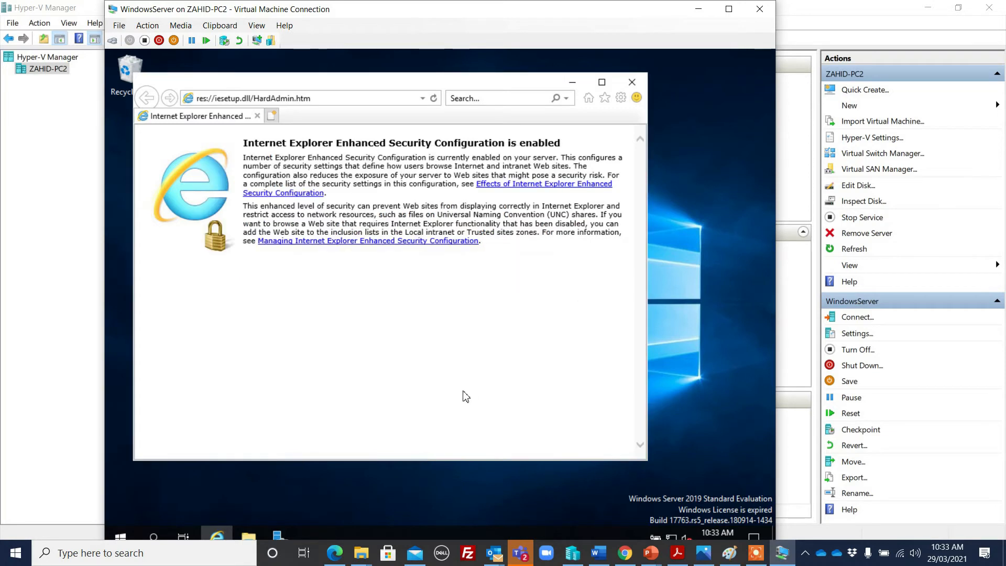
click(340, 100)
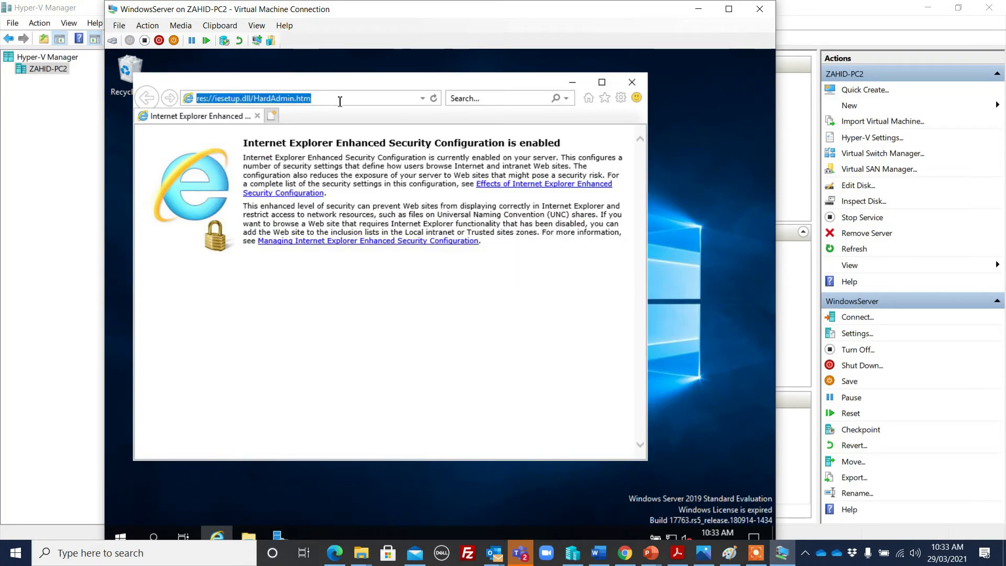
text(google)
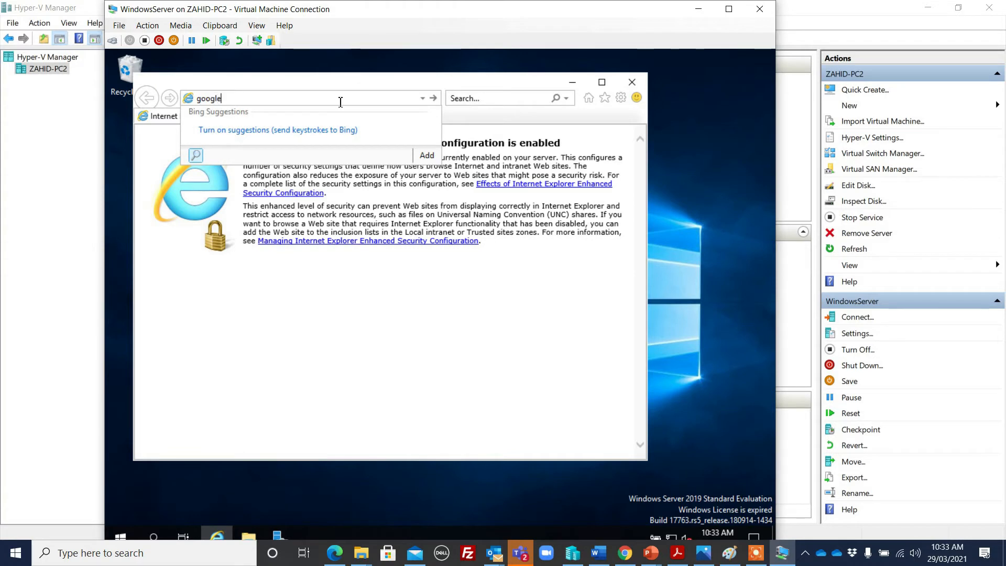
text(.com)
key(Return)
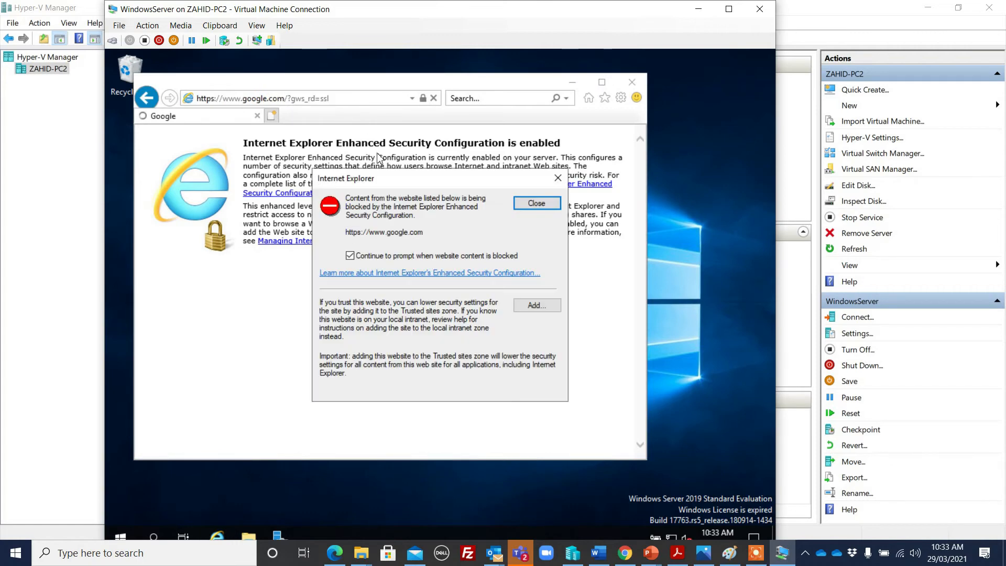
click(548, 206)
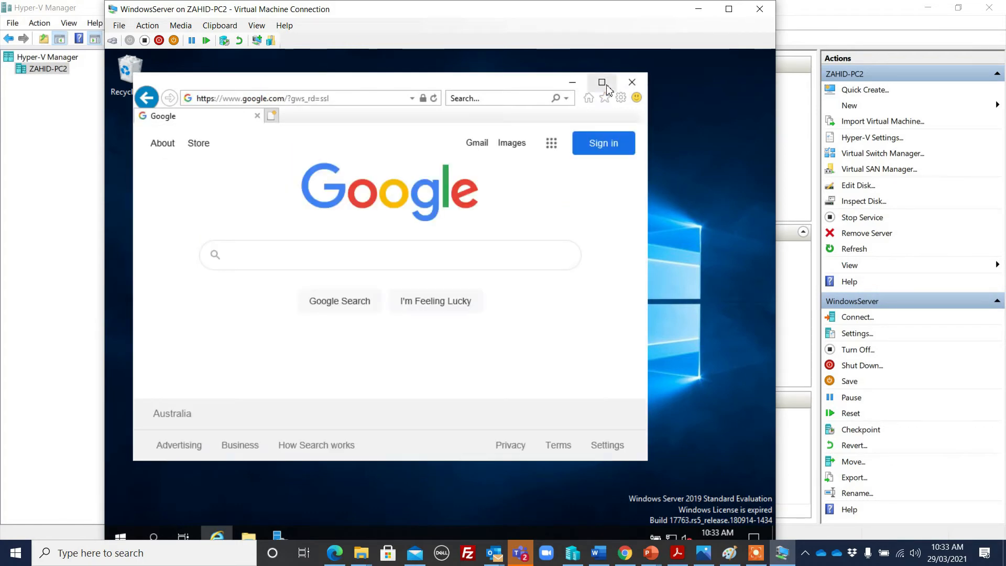
click(602, 82)
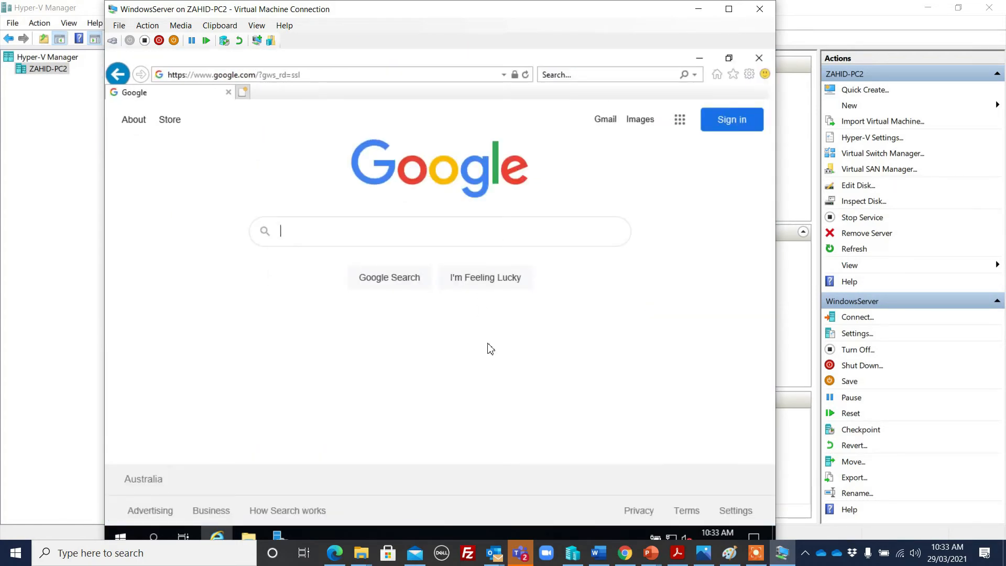
Search Google for 'download azure ad connect'
click(323, 228)
text(download azure ad coo)
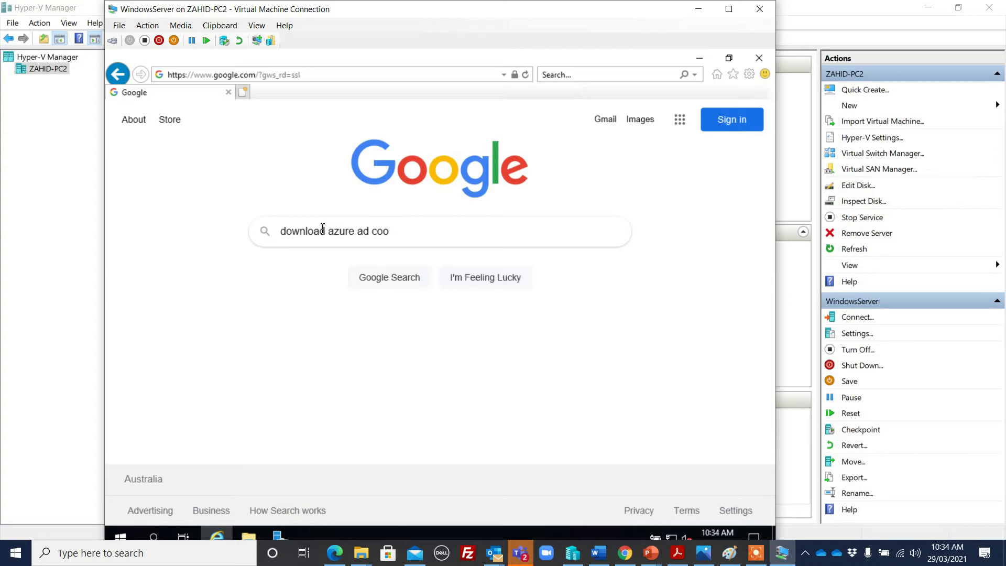
key(BackSpace)
text(nnect)
key(Return)
Add google.com to the trusted sites list to show the results
click(539, 309)
click(541, 275)
click(530, 395)
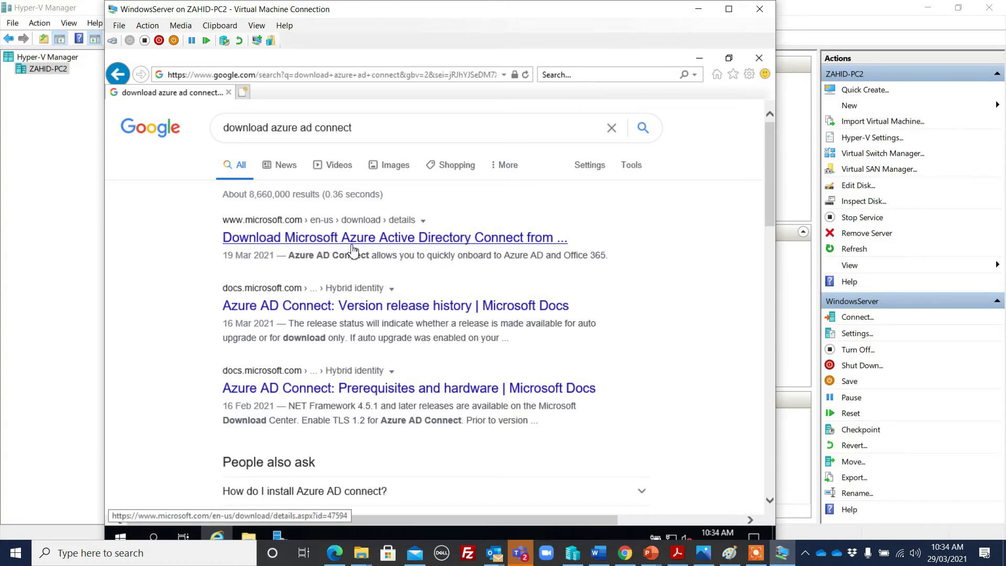
Open Microsoft's Azure AD Connect download page, scroll through it, then return to the results
click(440, 242)
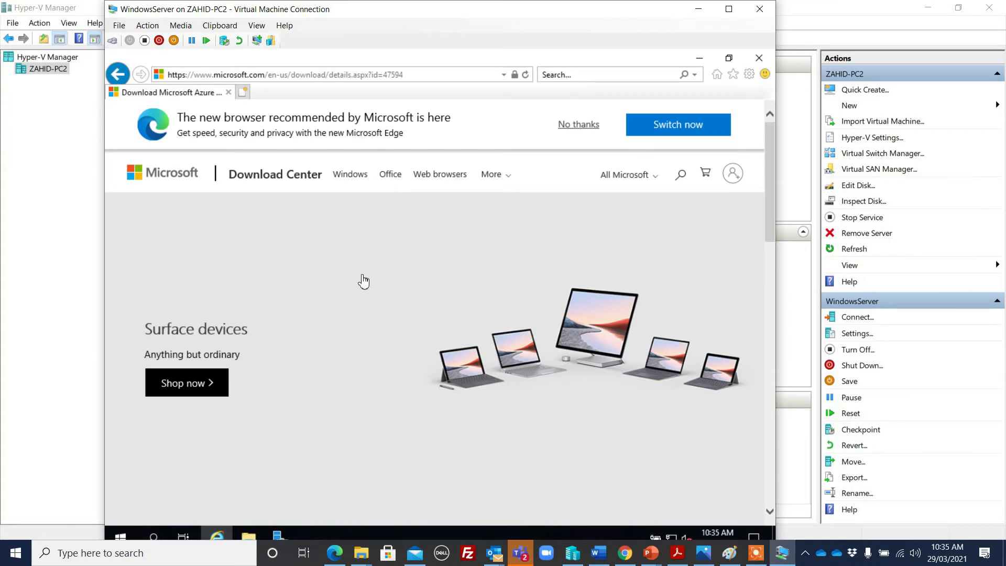
scroll(368, 265, down, 6)
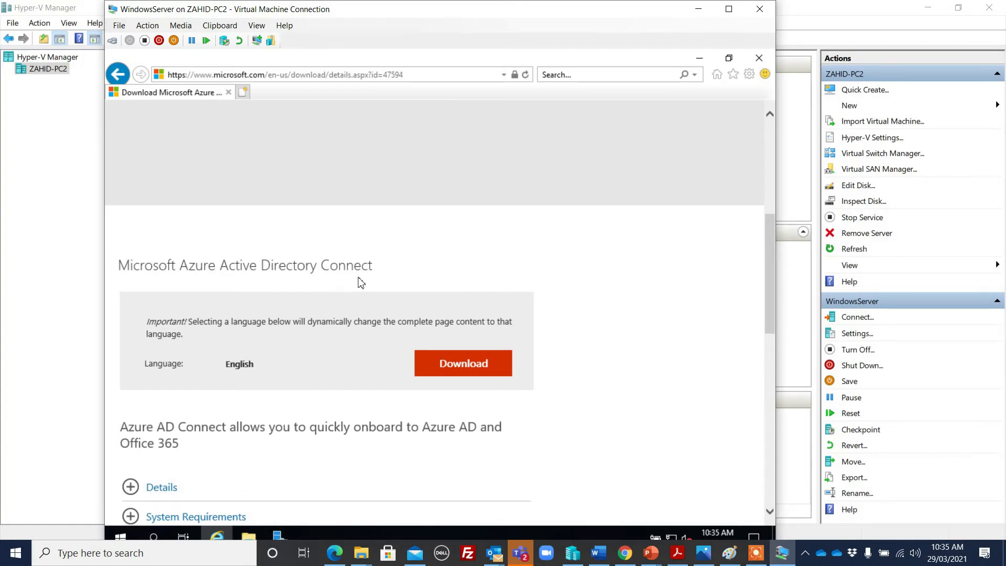
scroll(253, 347, down, 1)
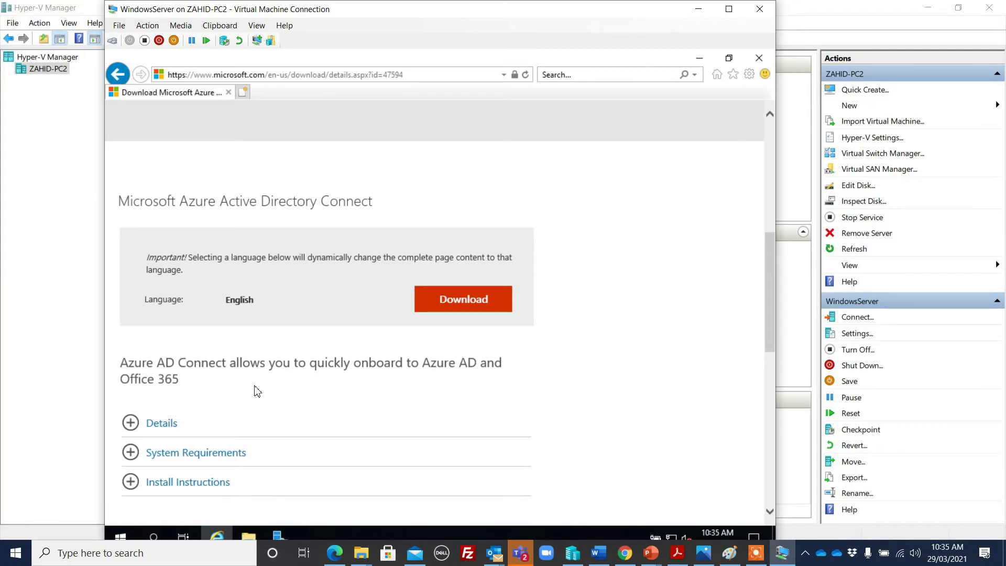
scroll(345, 322, up, 1)
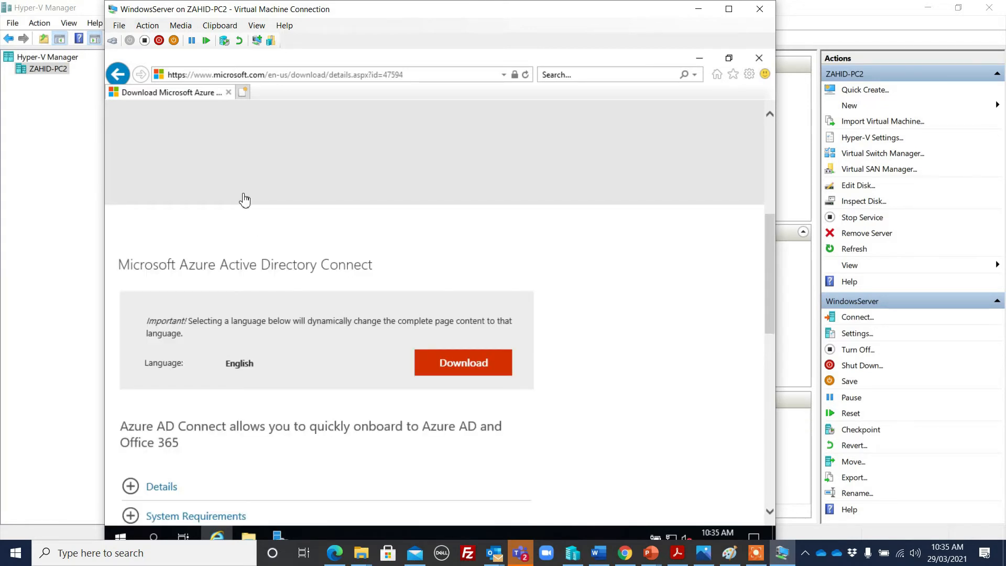
click(119, 75)
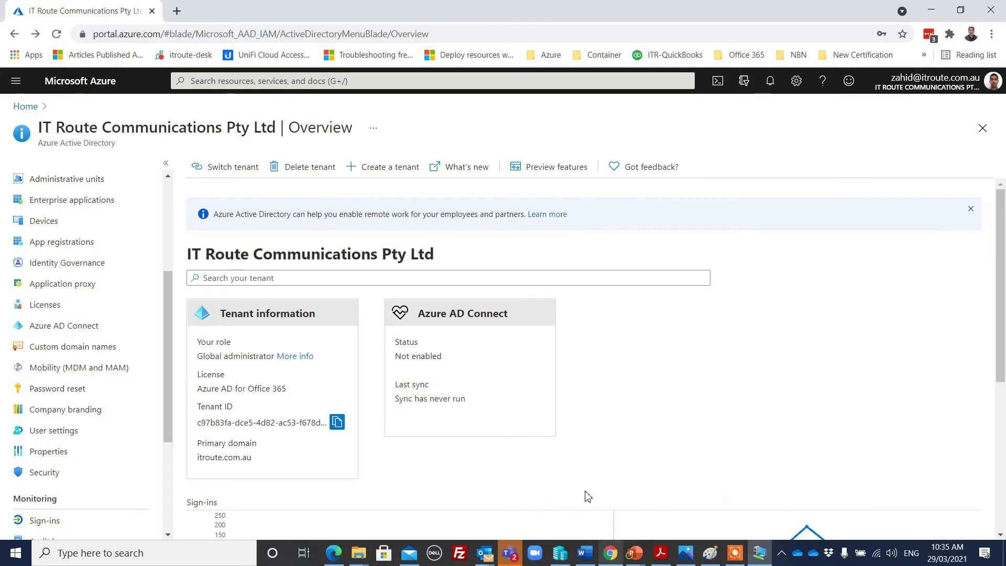
Confirm Azure AD Connect sync isn't installed, then open the Azure AD Connect download page on the server
click(625, 553)
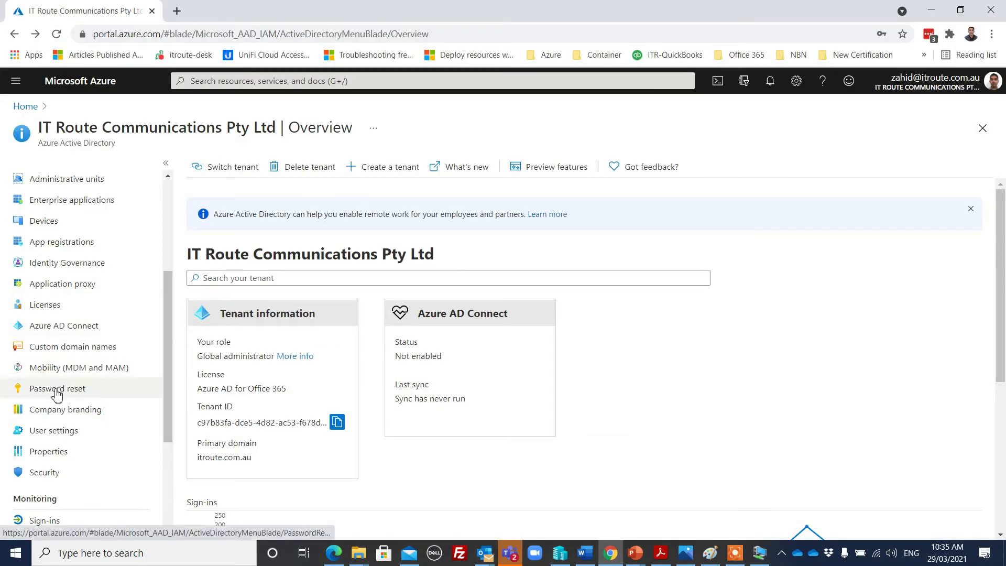
click(14, 327)
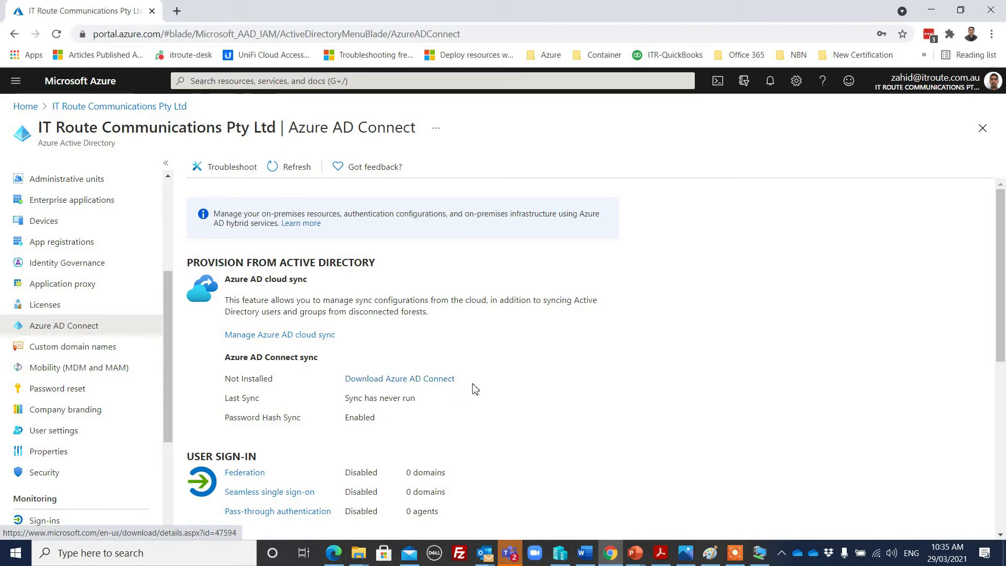
key(alt+Tab)
click(328, 240)
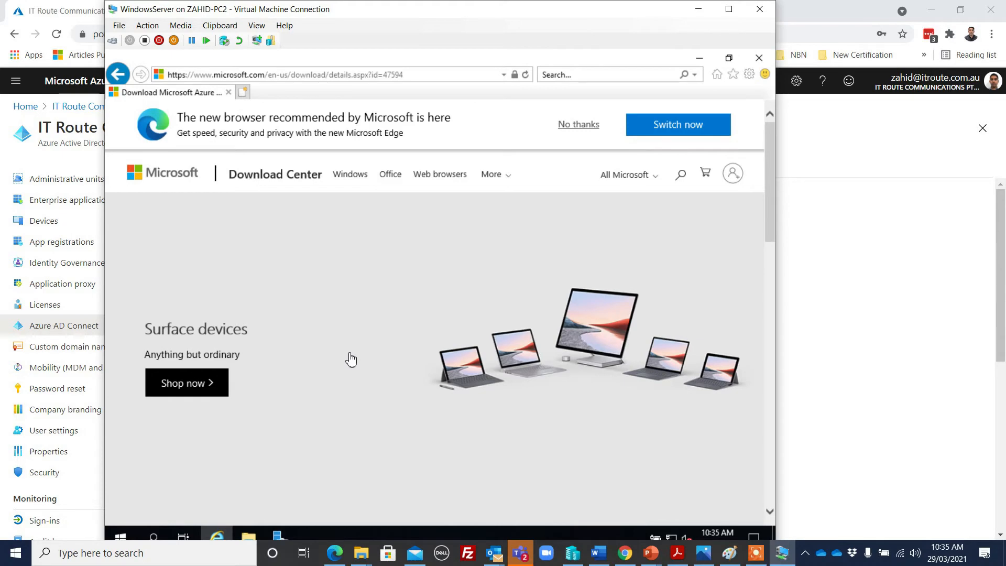
Download AzureADConnect.msi from the Download Center and run the installer
scroll(348, 359, down, 7)
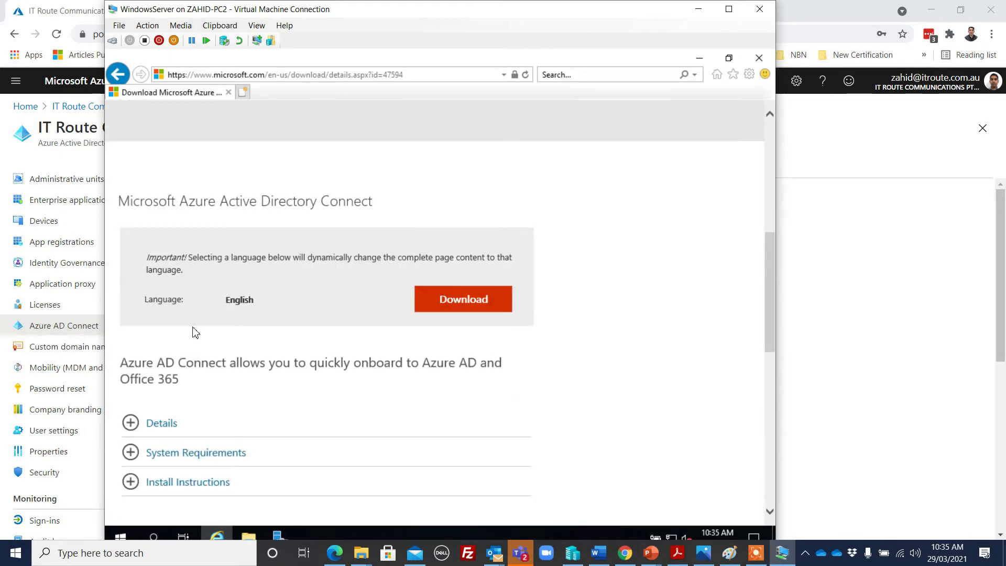
click(467, 305)
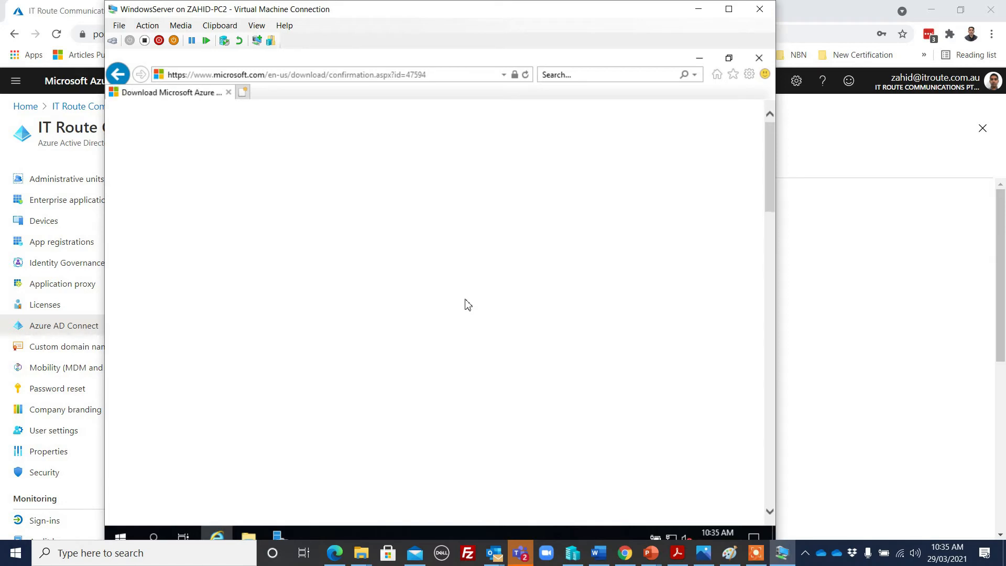
scroll(454, 323, down, 3)
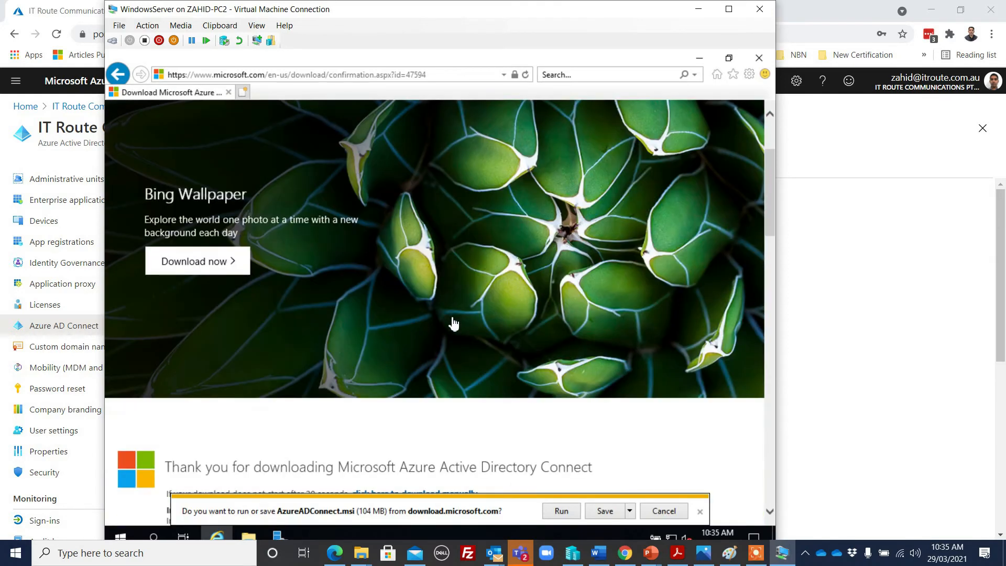
click(558, 513)
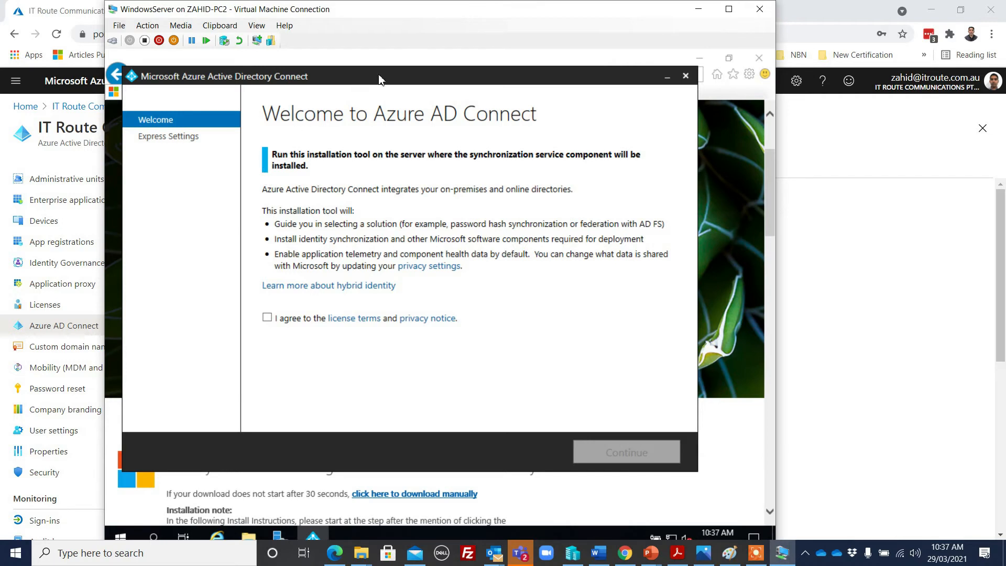
Accept the Azure AD Connect license terms and choose Use express settings
drag(484, 81, 518, 99)
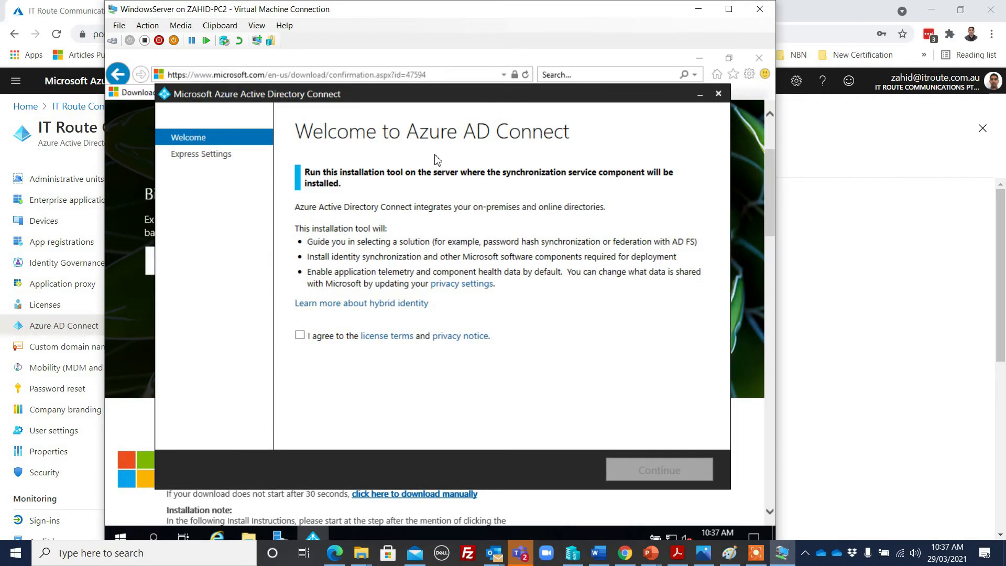
click(299, 336)
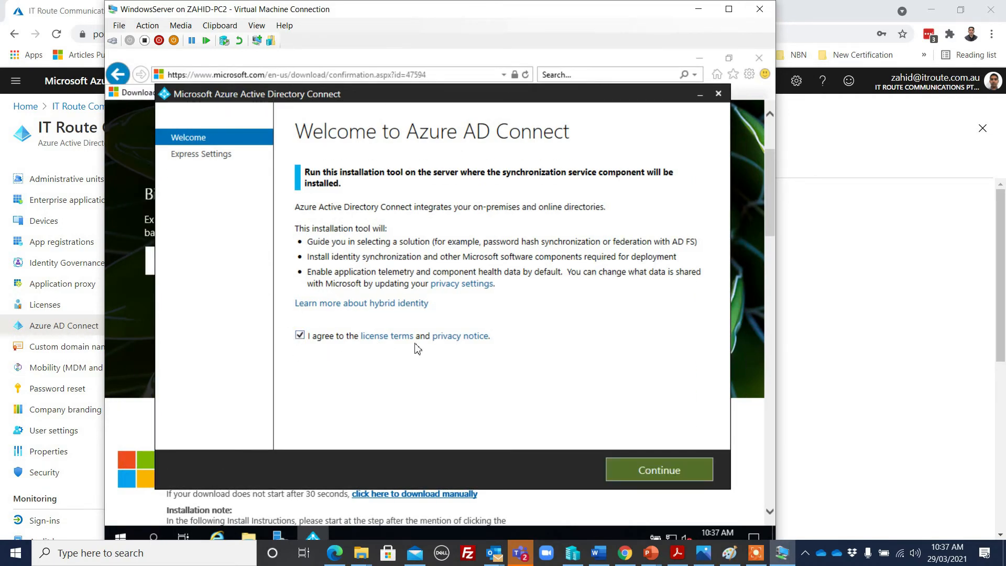
click(652, 471)
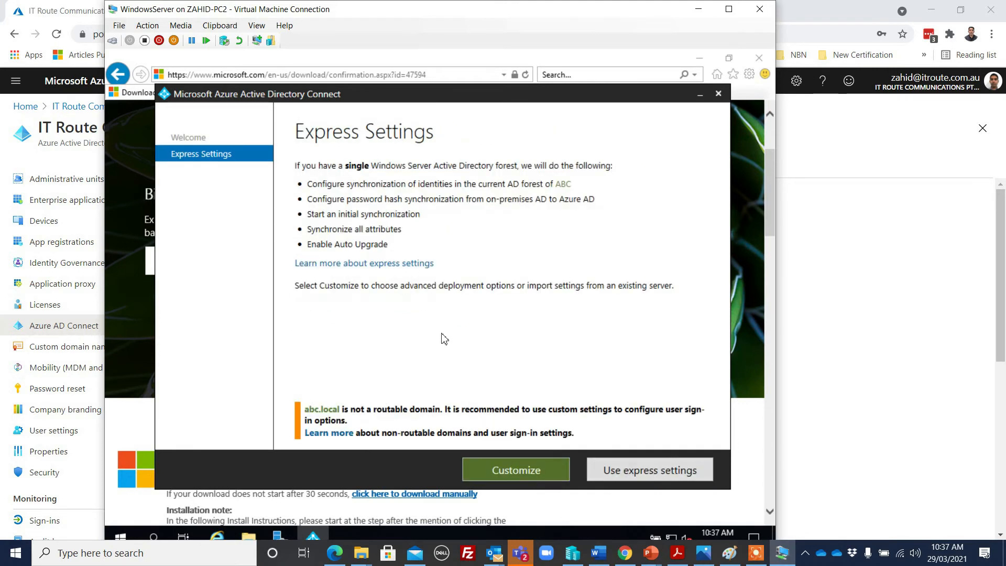
click(633, 472)
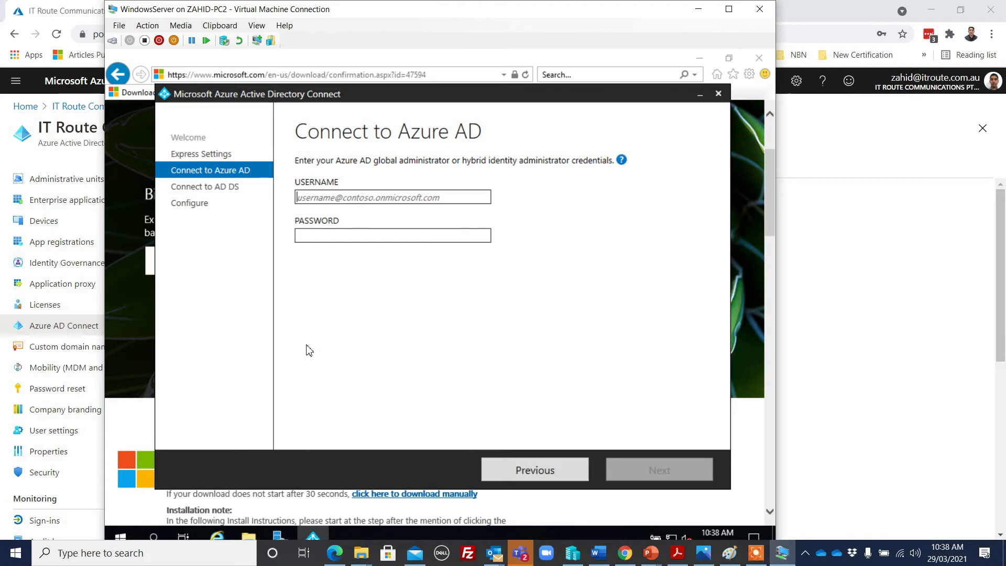
click(64, 283)
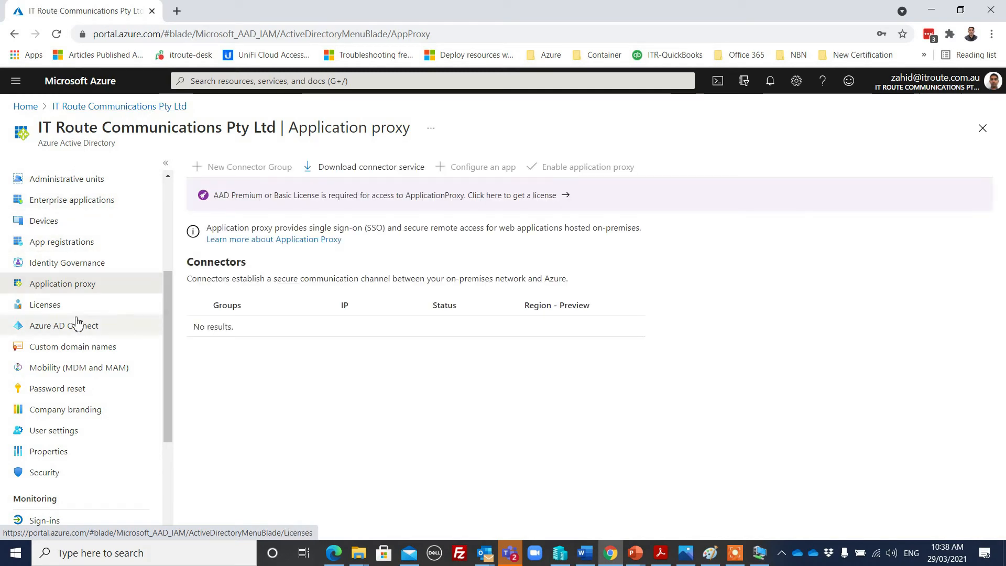
Browse the tenant's All users list, loading all remaining users
scroll(89, 314, up, 3)
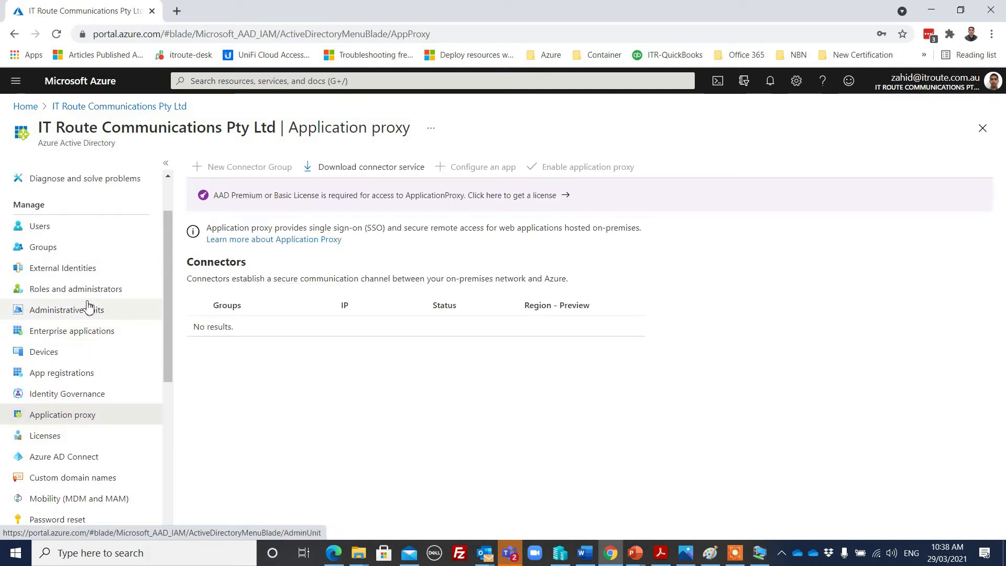
click(39, 225)
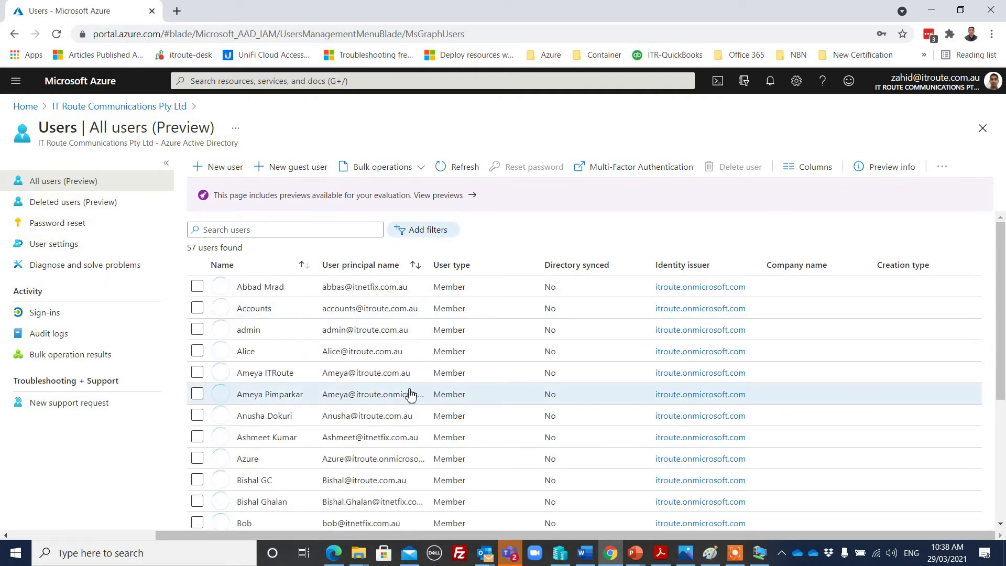
scroll(468, 322, down, 4)
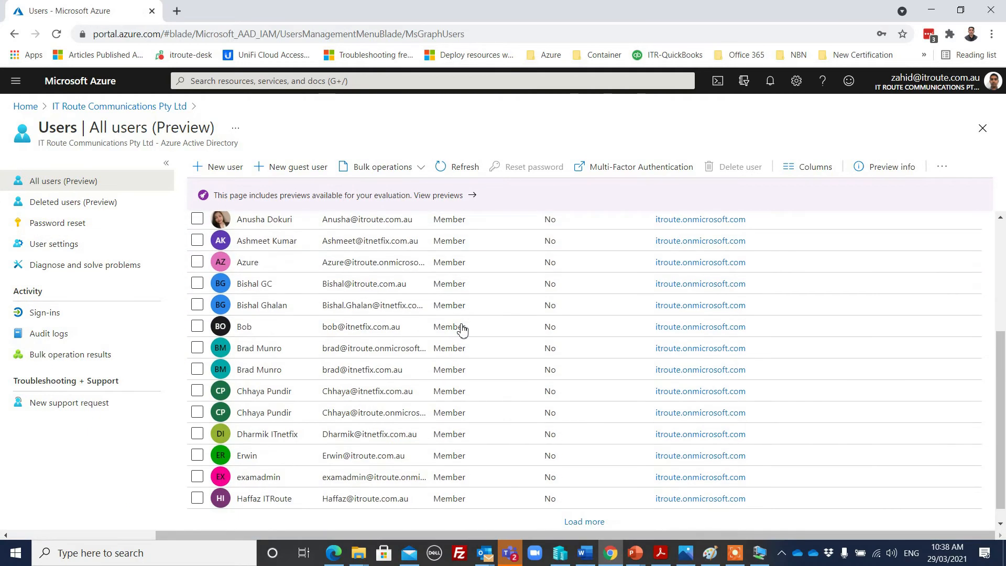
scroll(469, 325, down, 1)
scroll(468, 330, up, 3)
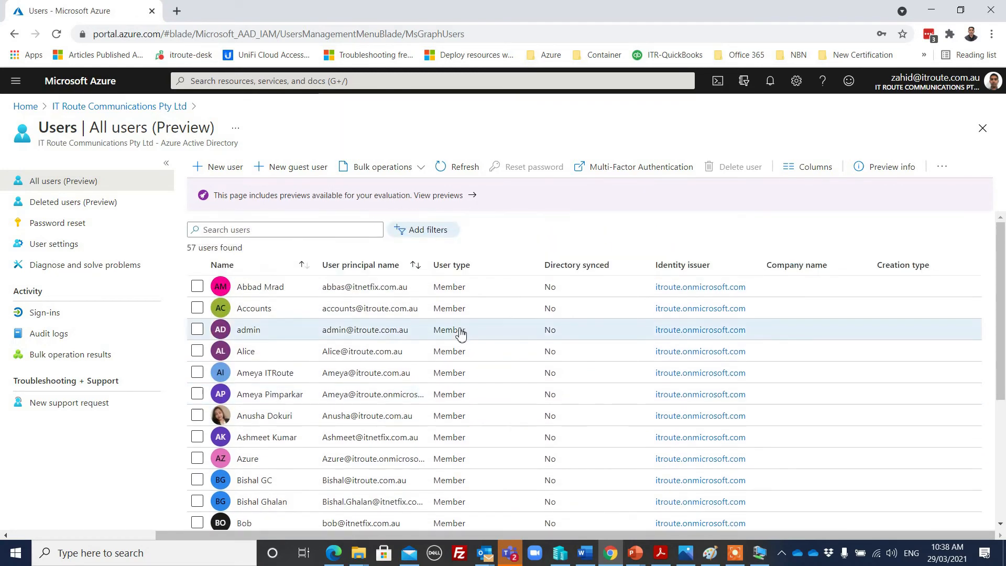
scroll(461, 333, down, 4)
click(590, 509)
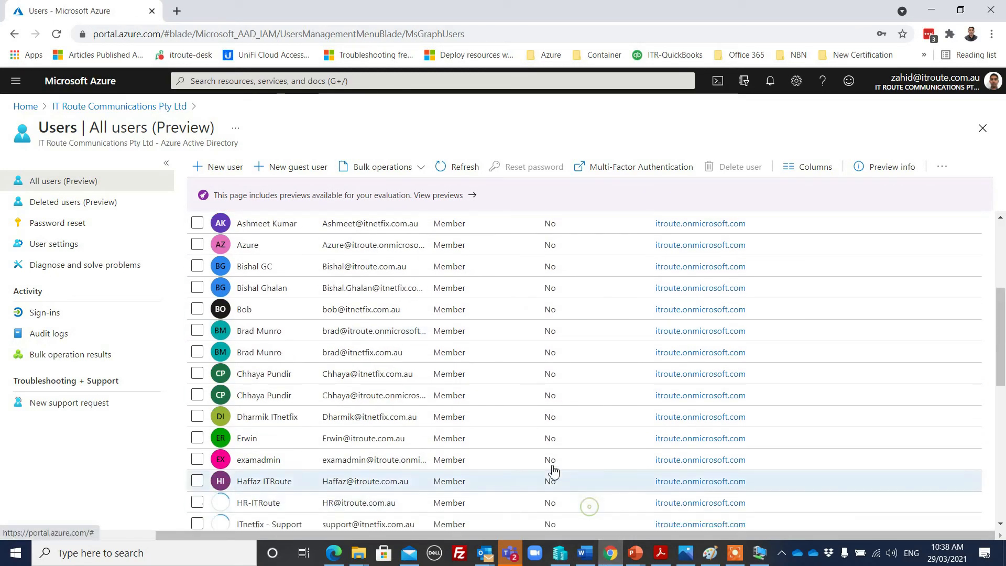
scroll(508, 381, down, 8)
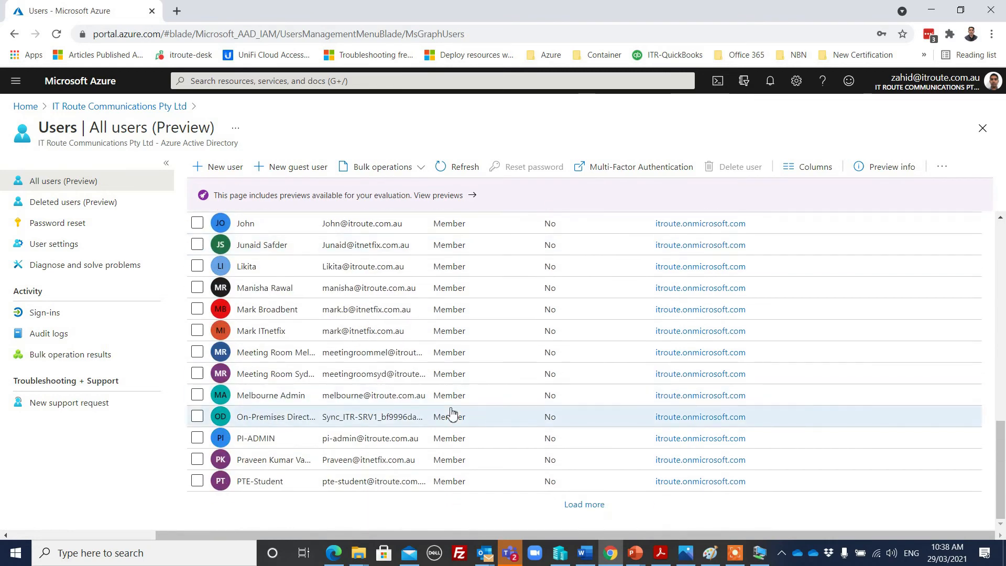
scroll(440, 410, up, 1)
scroll(439, 411, down, 1)
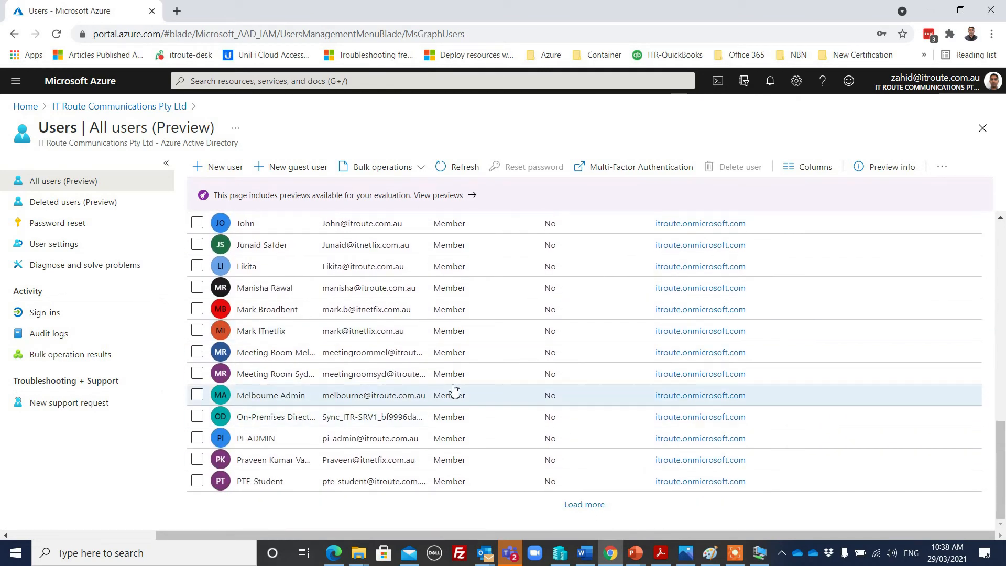
scroll(453, 390, up, 3)
scroll(453, 390, down, 3)
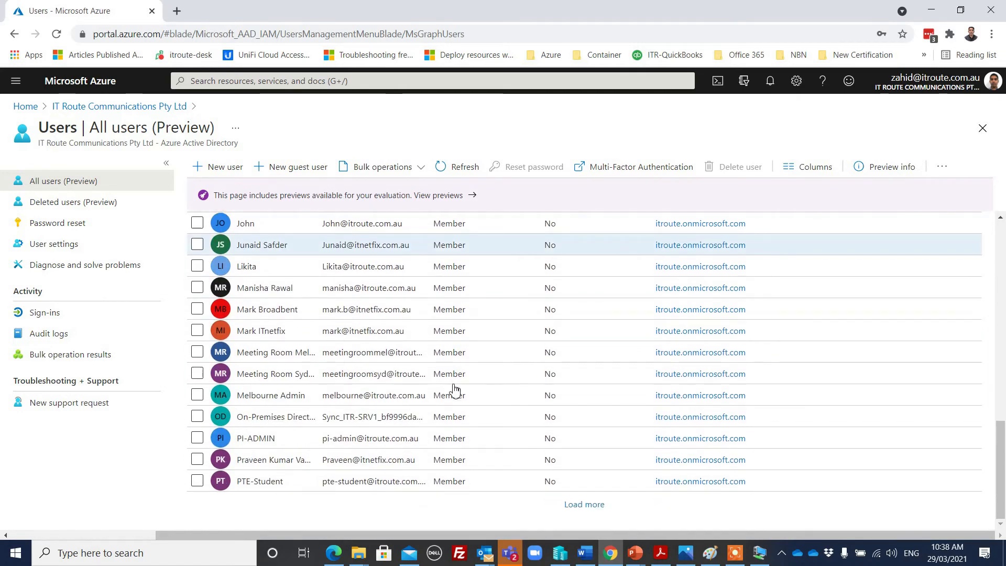
scroll(453, 390, up, 4)
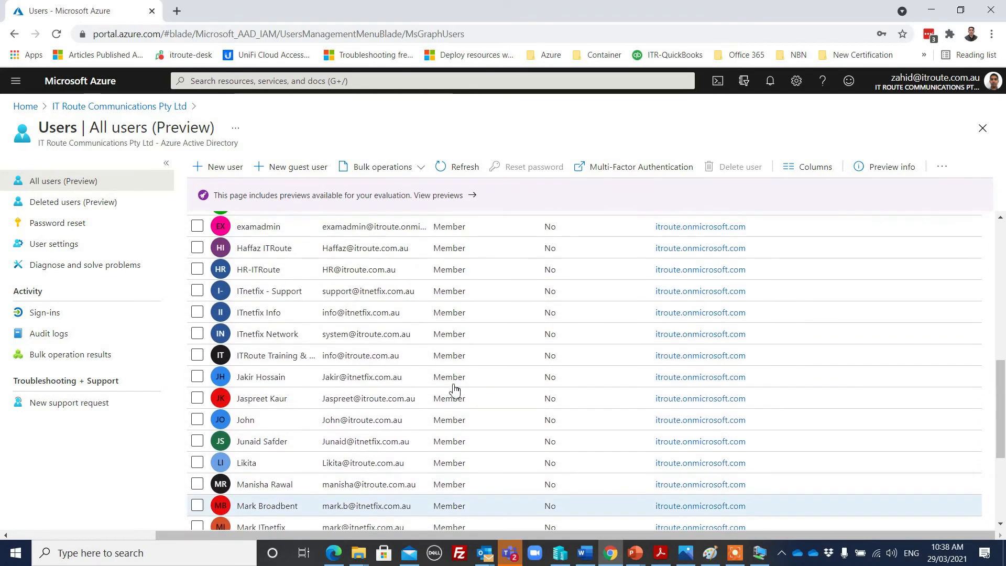
scroll(454, 391, up, 3)
scroll(454, 390, up, 6)
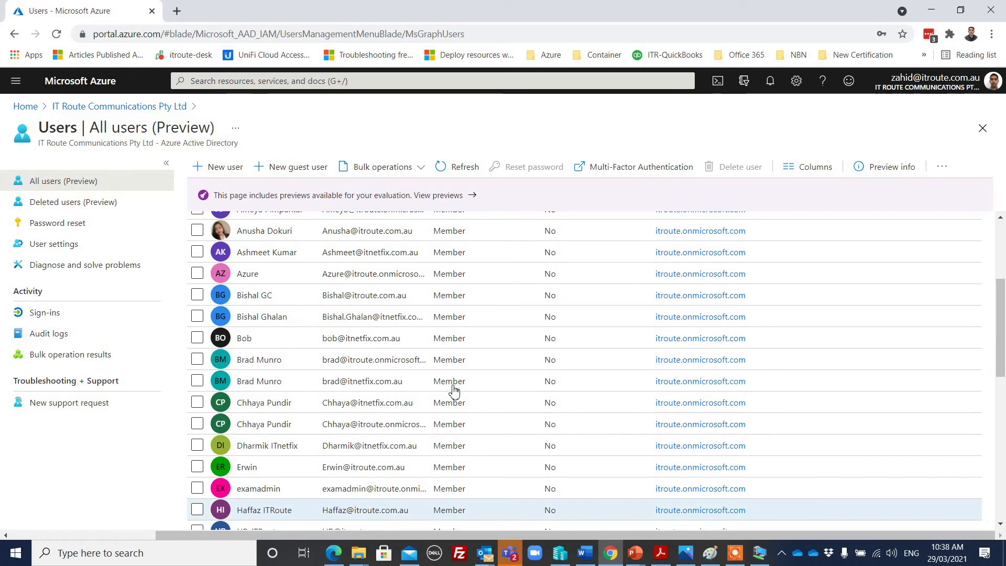
scroll(453, 390, down, 12)
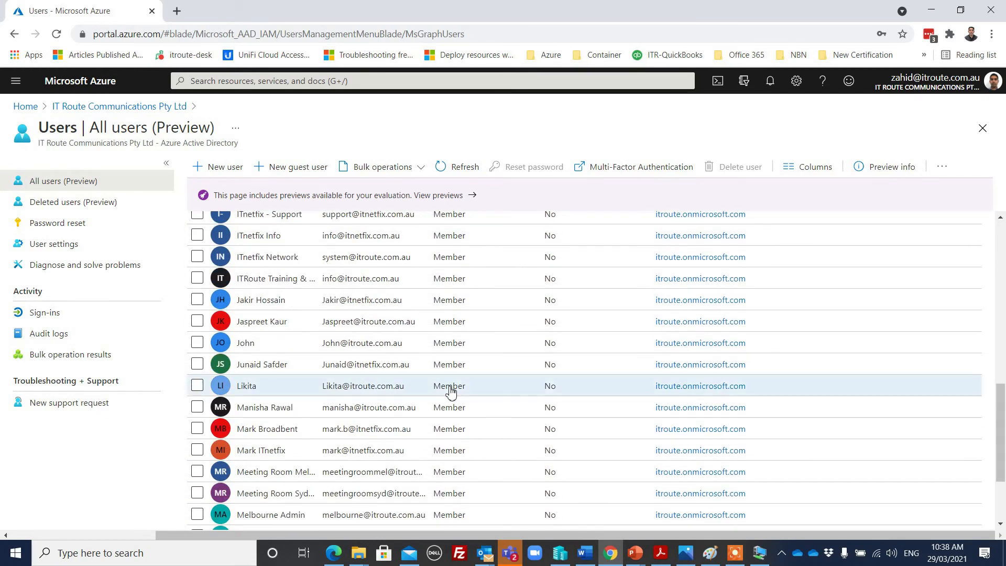
scroll(450, 390, down, 3)
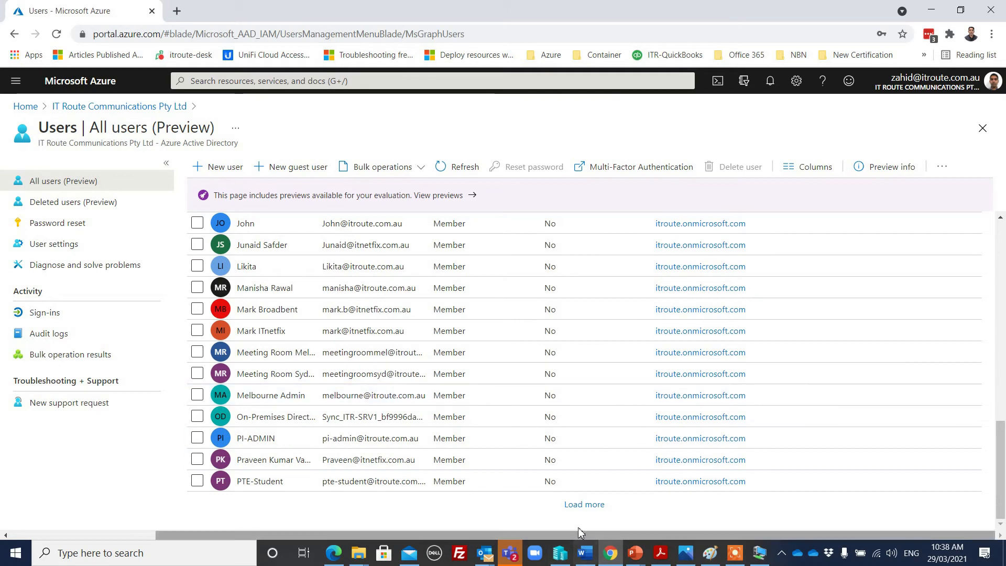
click(583, 504)
scroll(516, 420, down, 3)
scroll(509, 414, down, 5)
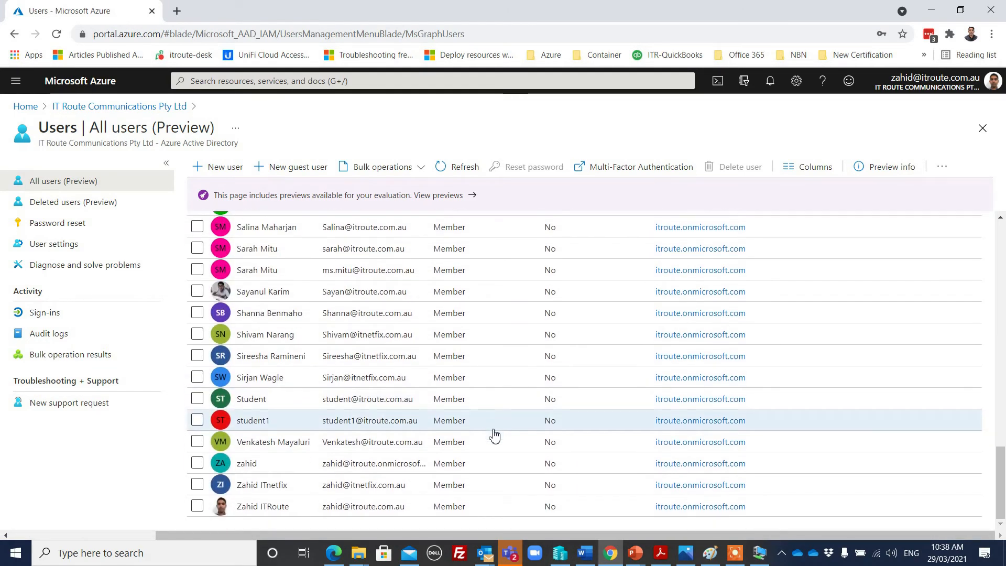
Copy the administrator's User Principal Name from their profile and return to the server
click(359, 509)
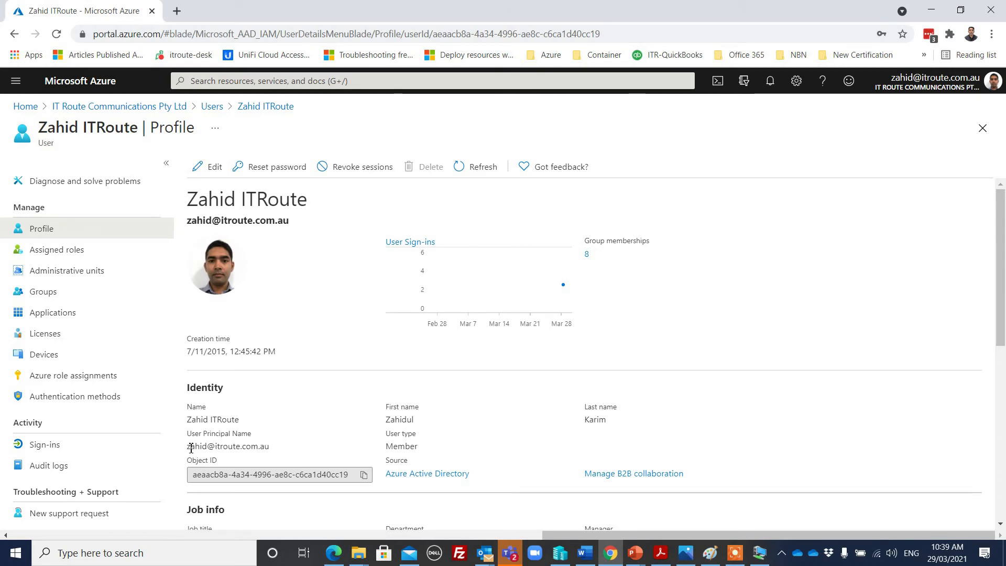
drag(189, 447, 287, 449)
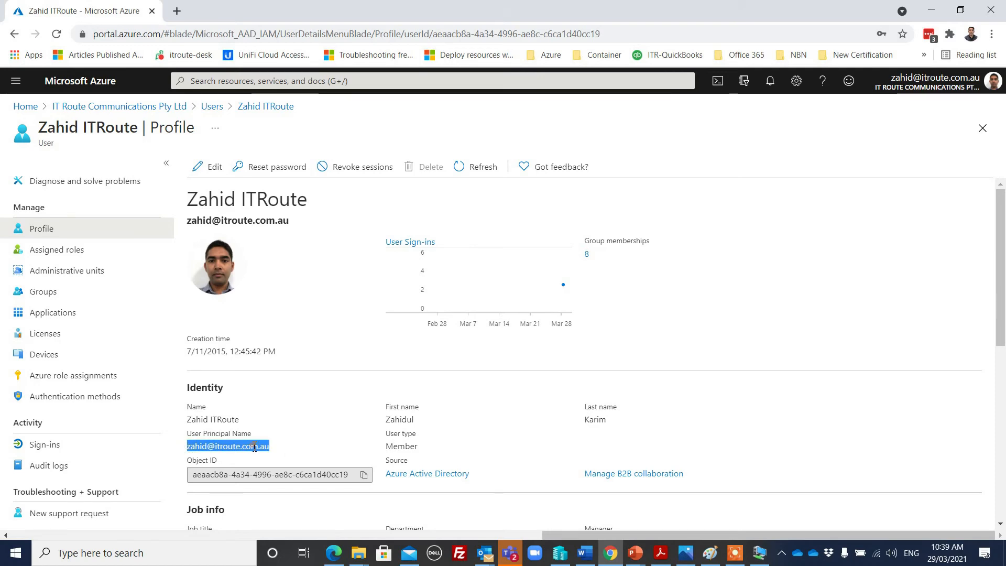
right_click(254, 447)
click(931, 10)
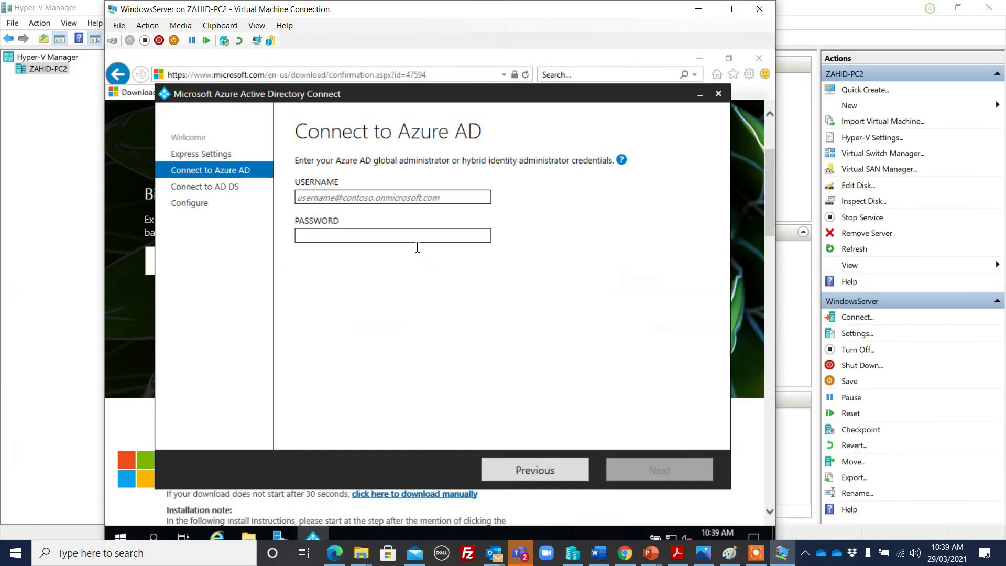
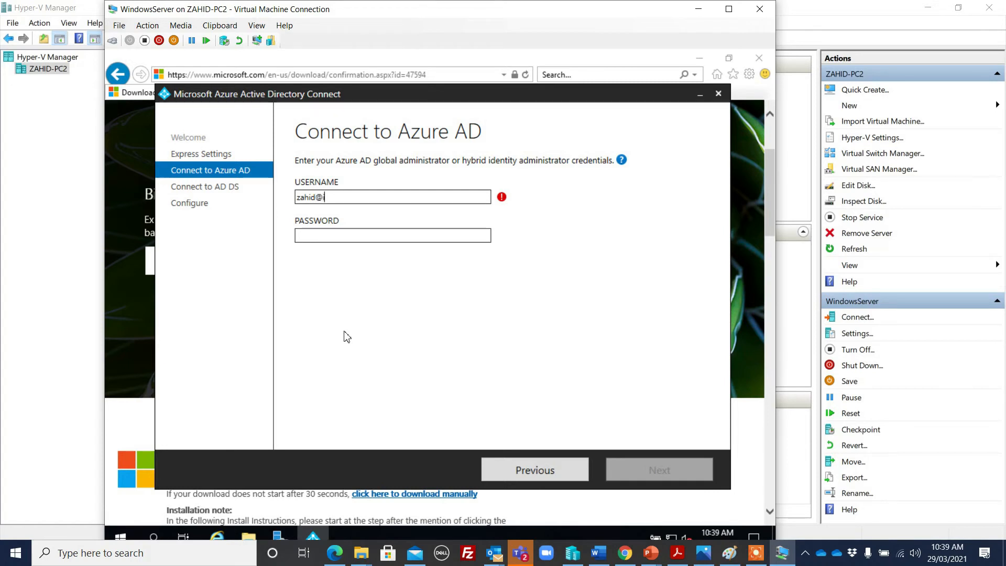
Enter the Azure AD global administrator's username and password, re-entering the password after the error
key(Tab)
text(*)
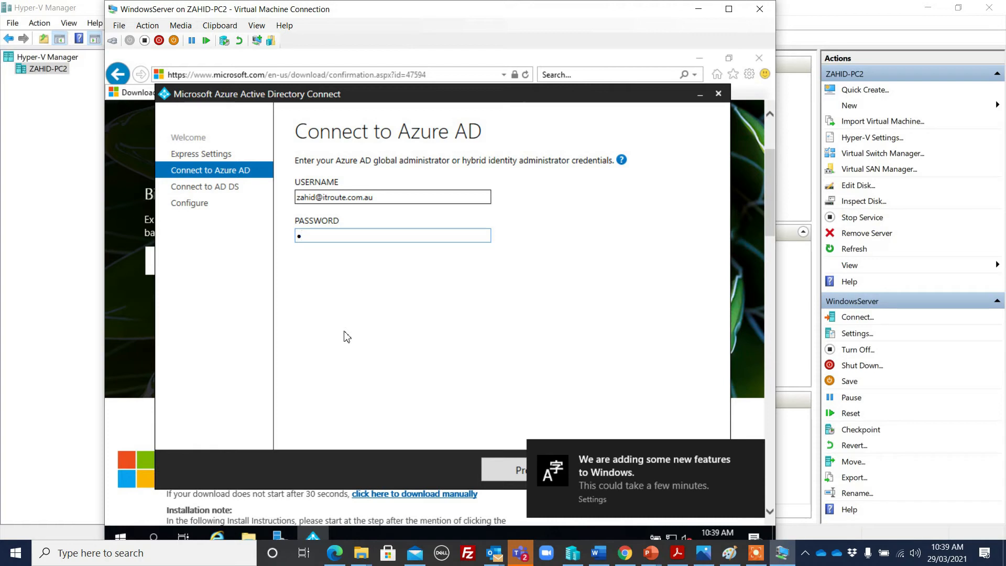
text(***********)
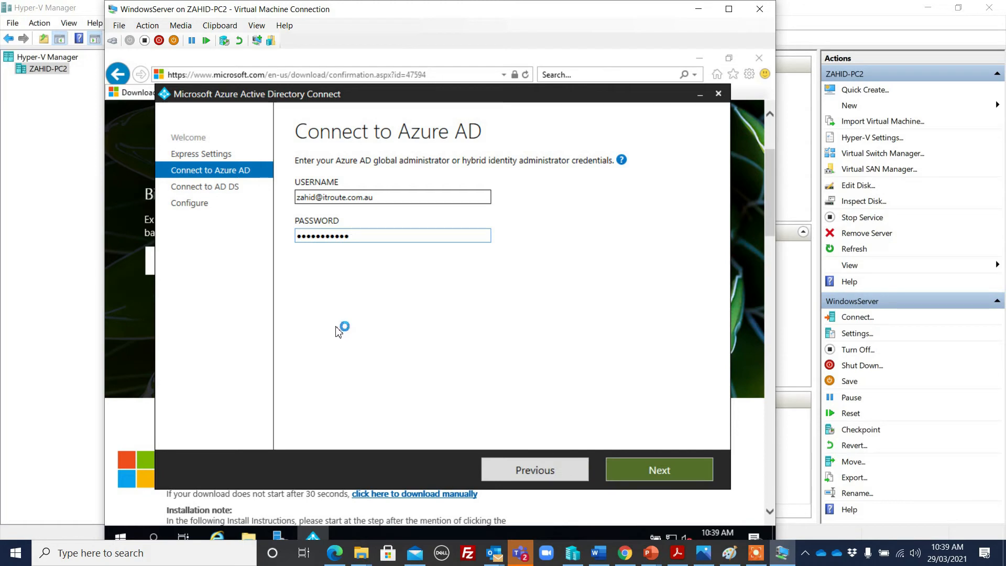
click(612, 464)
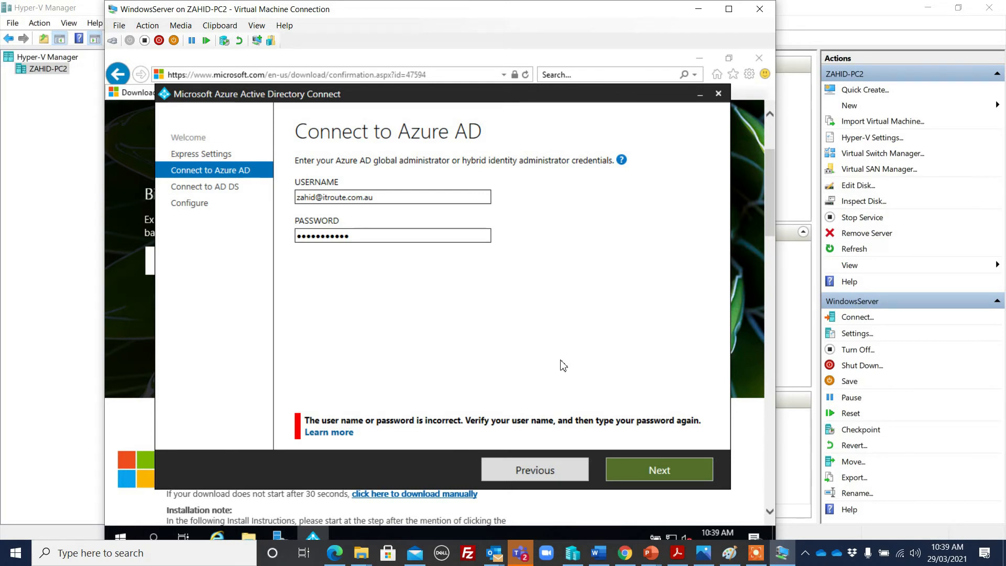
drag(363, 240, 254, 243)
text(•••••)
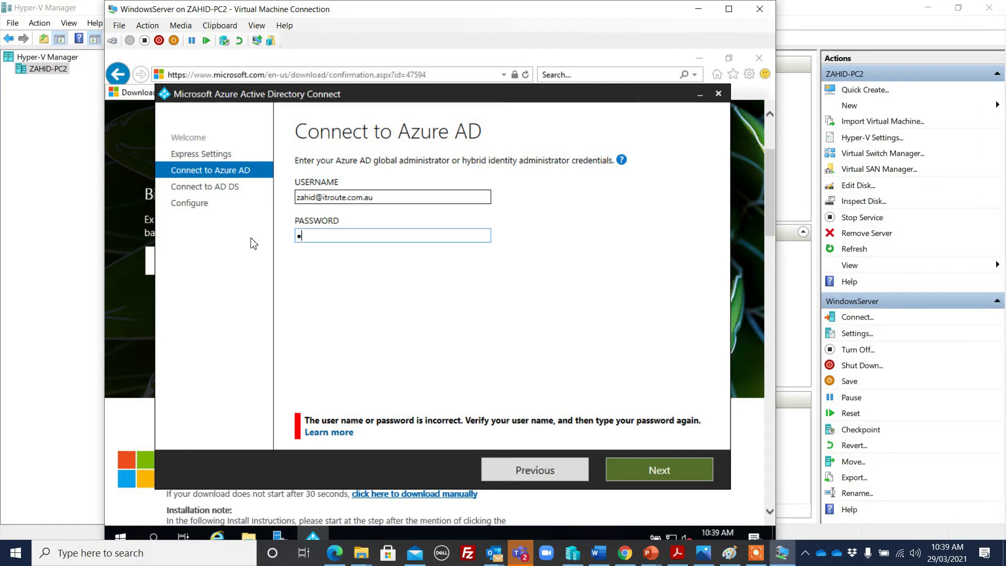
text(••••••)
click(660, 475)
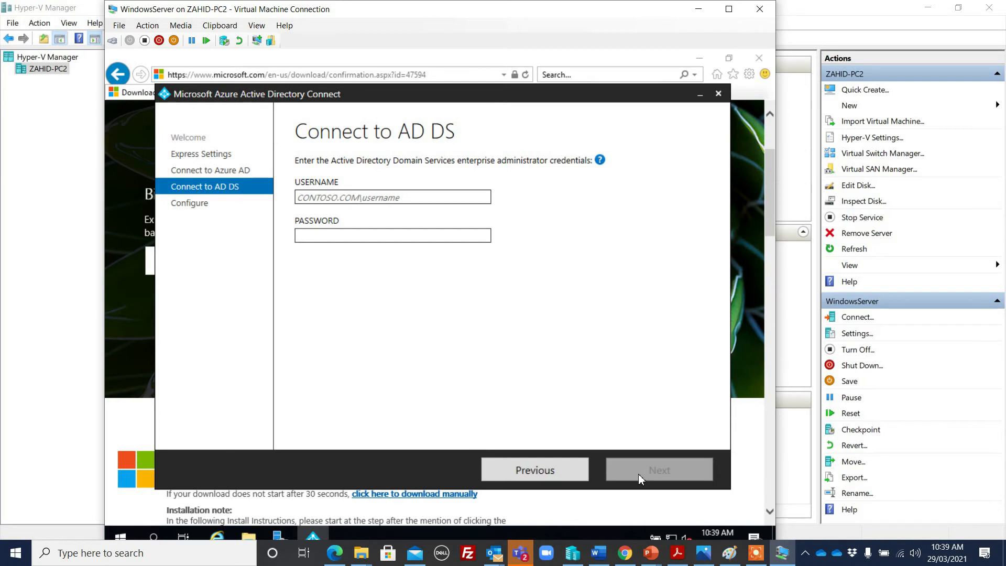
Connect AD DS using ABC\administrator and its password
click(307, 197)
text(ab)
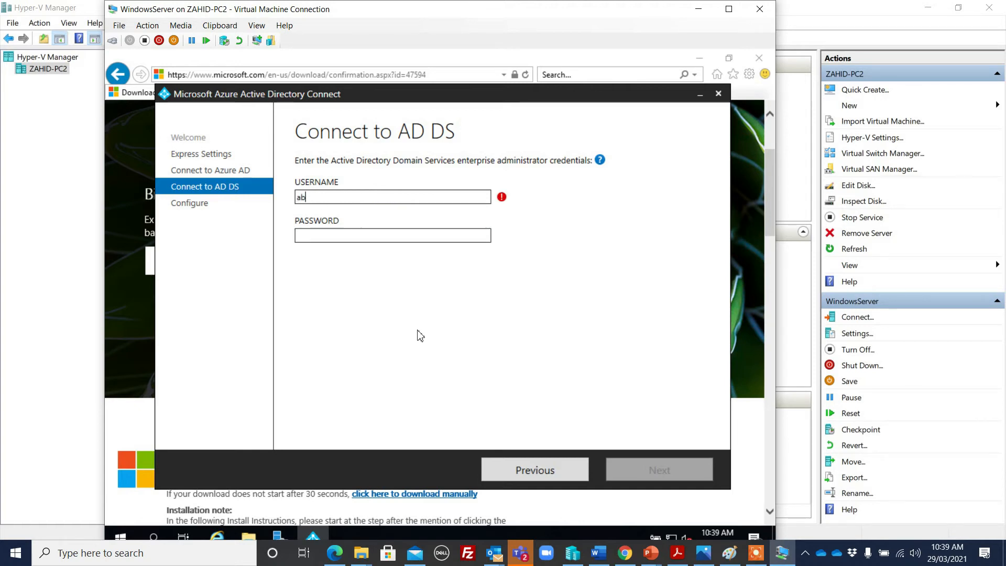
text(c\adminisa)
key(BackSpace)
text(trator)
key(Tab)
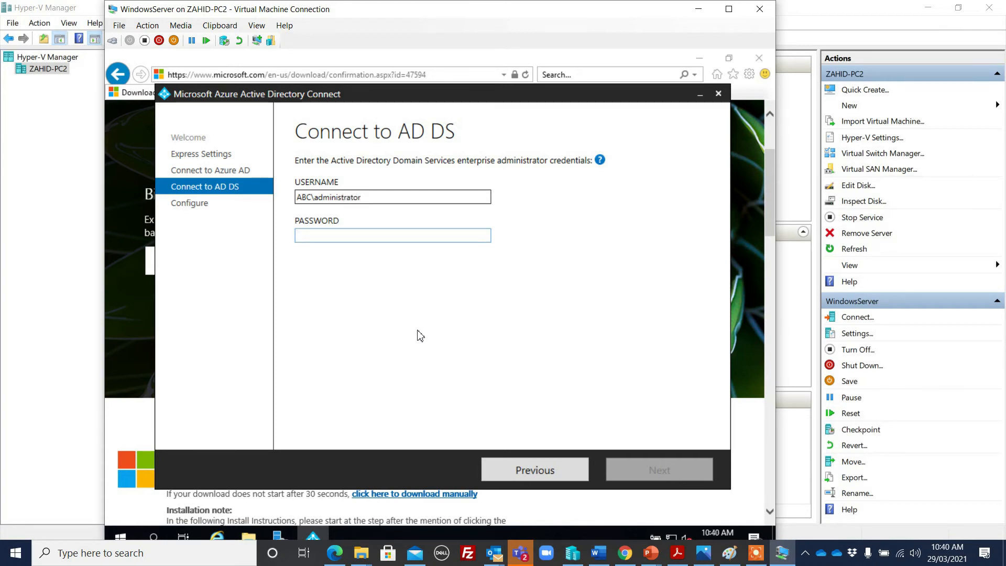
text(••••••••)
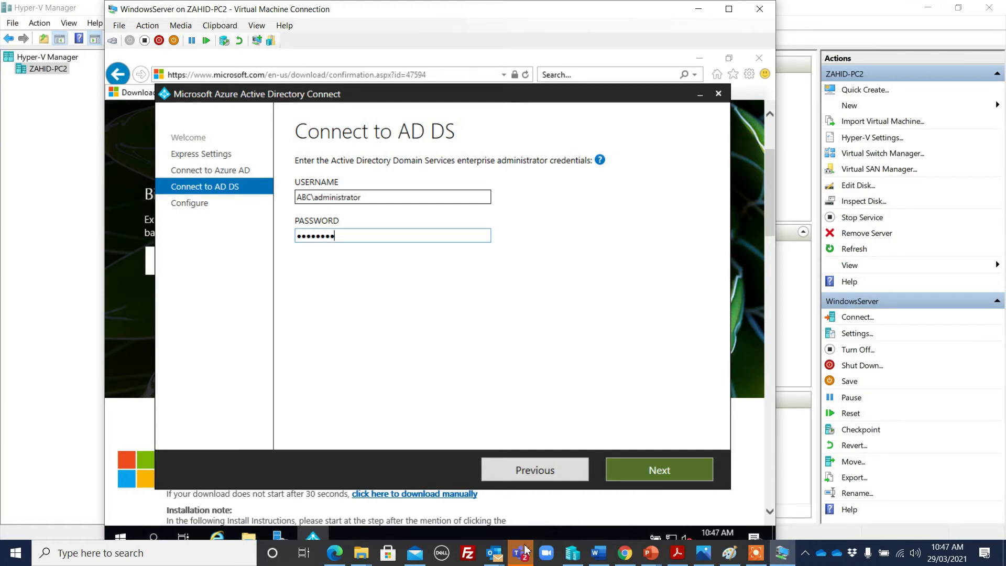
click(681, 470)
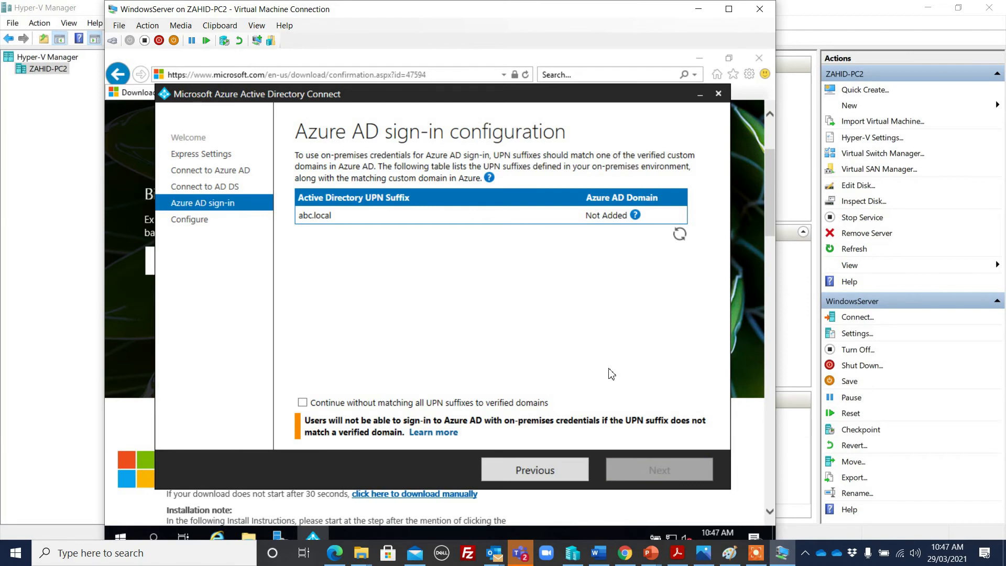
Continue without matching the abc.local UPN suffix to a verified domain
click(380, 405)
click(648, 471)
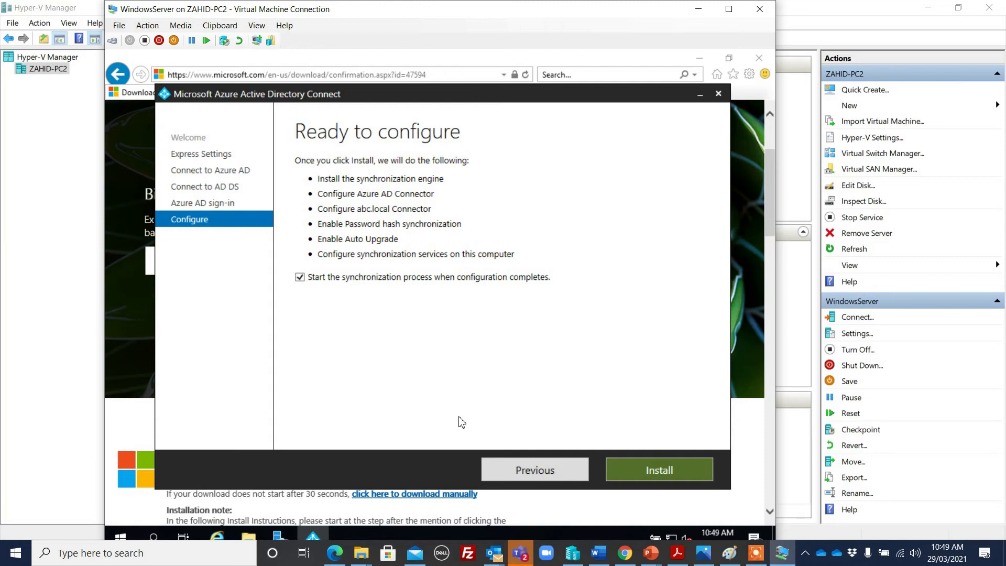
Start the Azure AD Connect installation, then return to the administrator's profile in the Azure portal
click(679, 472)
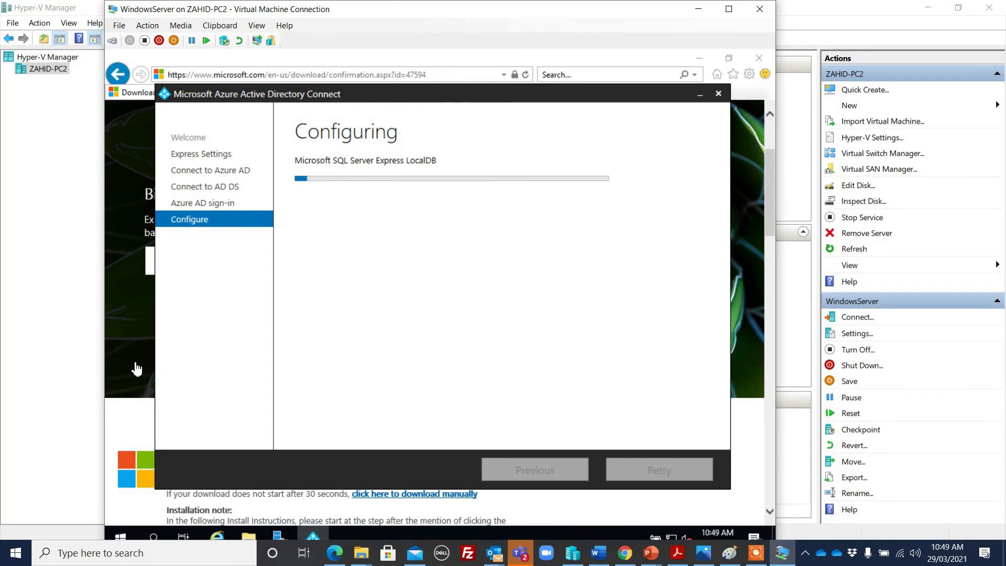
click(280, 537)
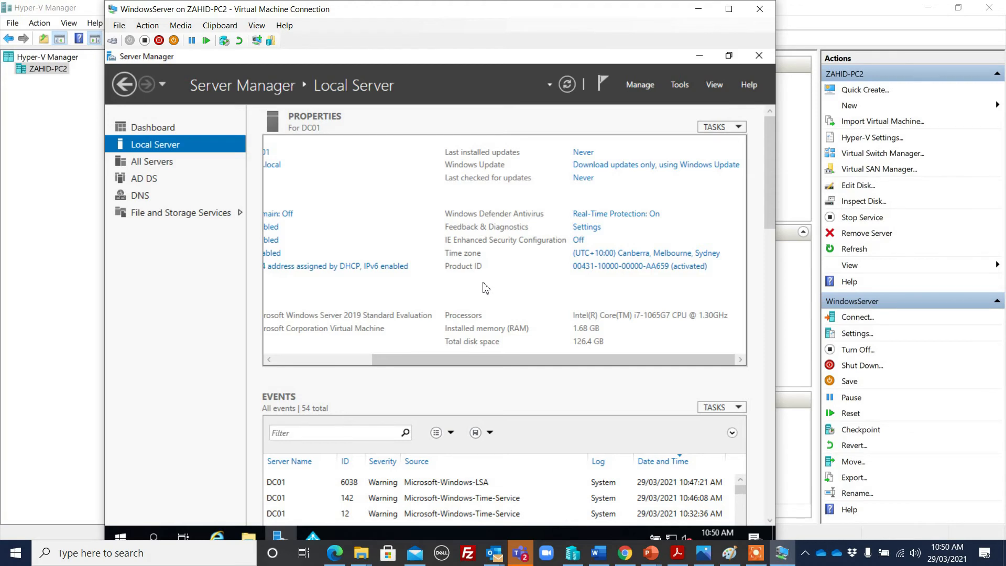
click(625, 553)
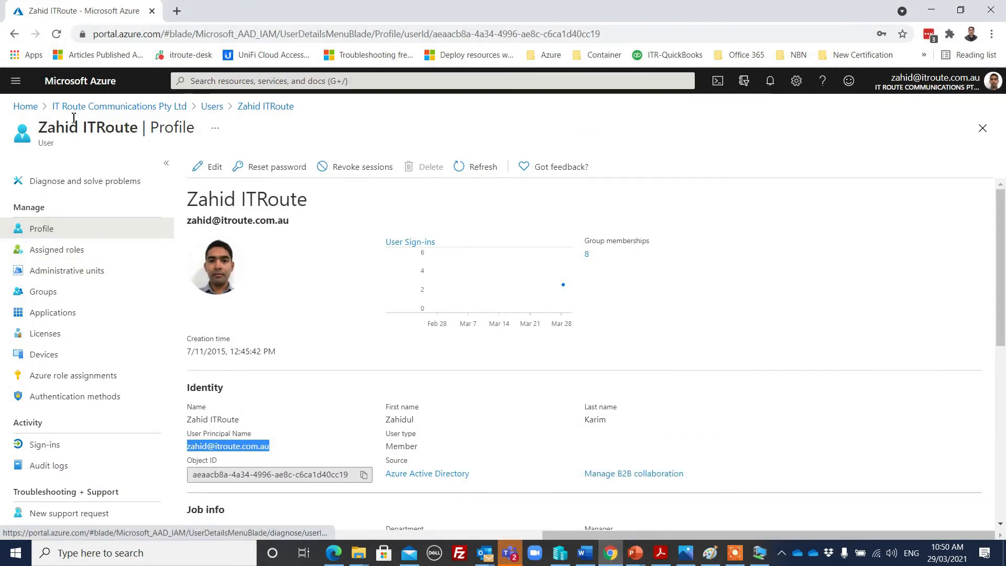
Reopen and scroll through the All users list, then return to the server VM
click(224, 108)
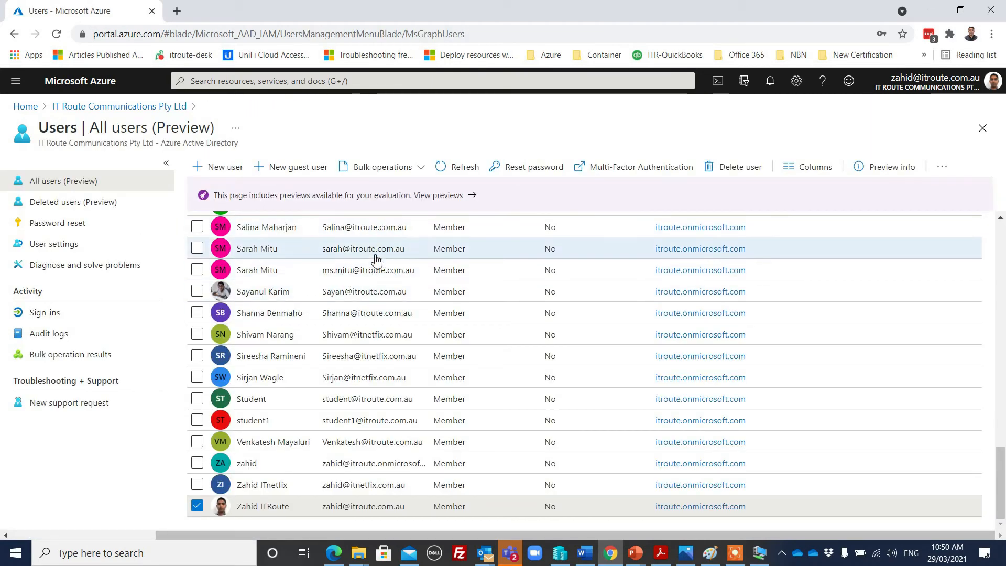
scroll(361, 395, up, 15)
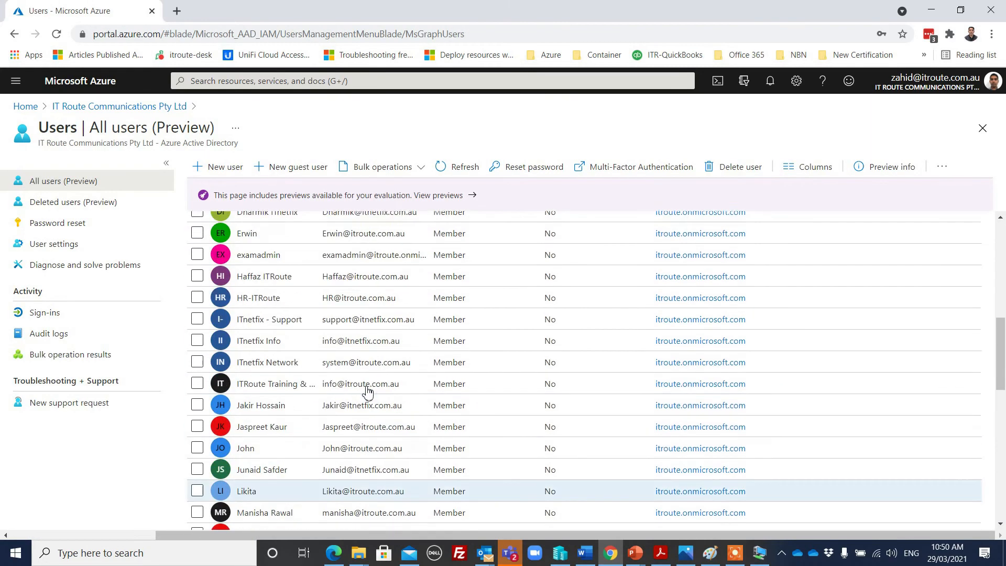
scroll(368, 390, up, 3)
scroll(370, 333, down, 3)
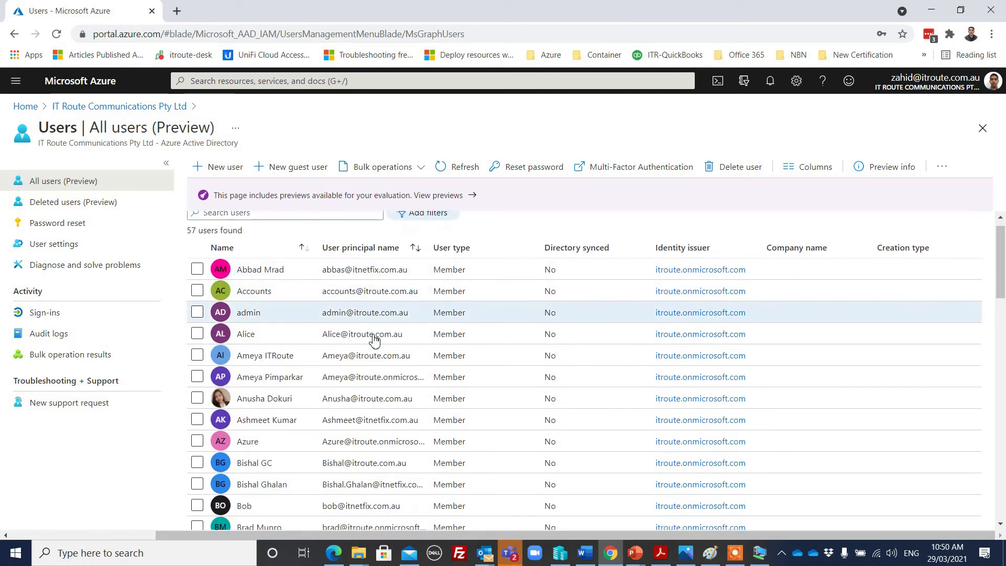
scroll(331, 327, down, 4)
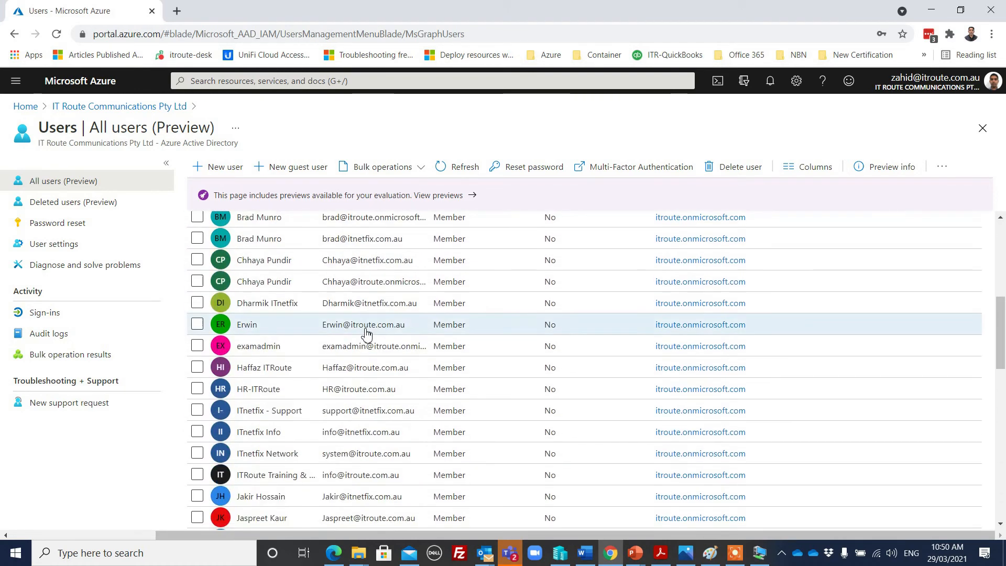
scroll(370, 336, down, 5)
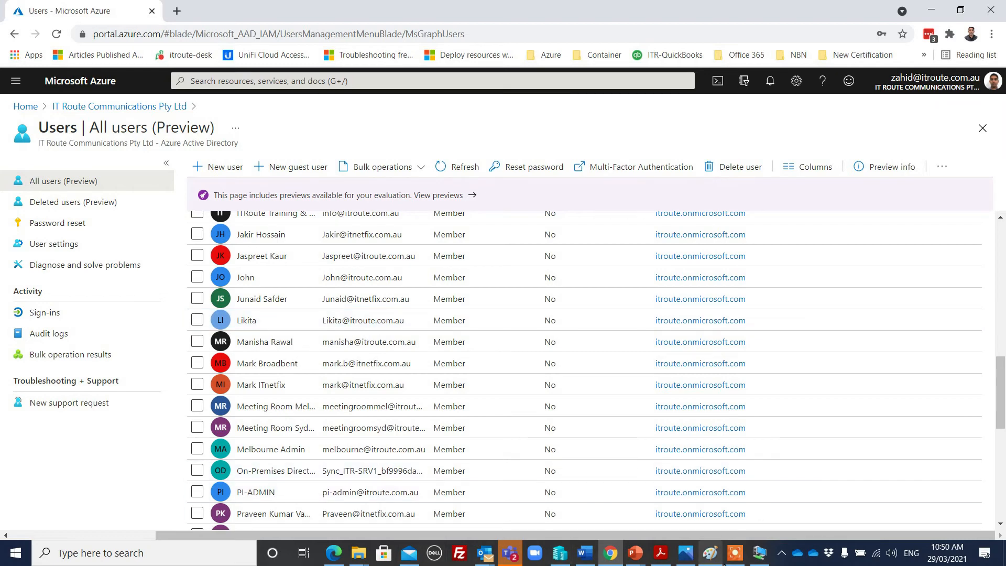
click(760, 554)
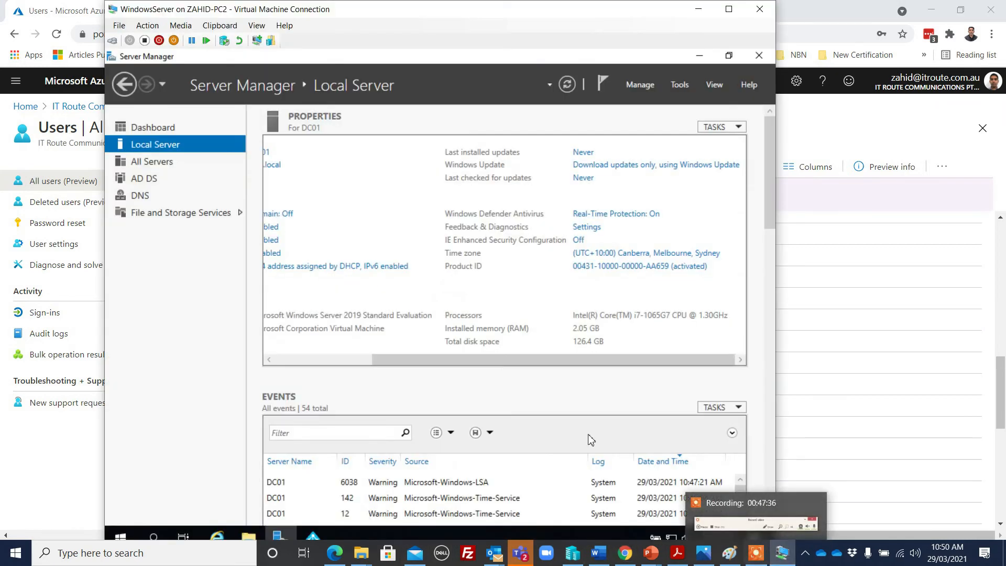
Launch Active Directory Domains and Trusts and select the abc.local domain
click(680, 84)
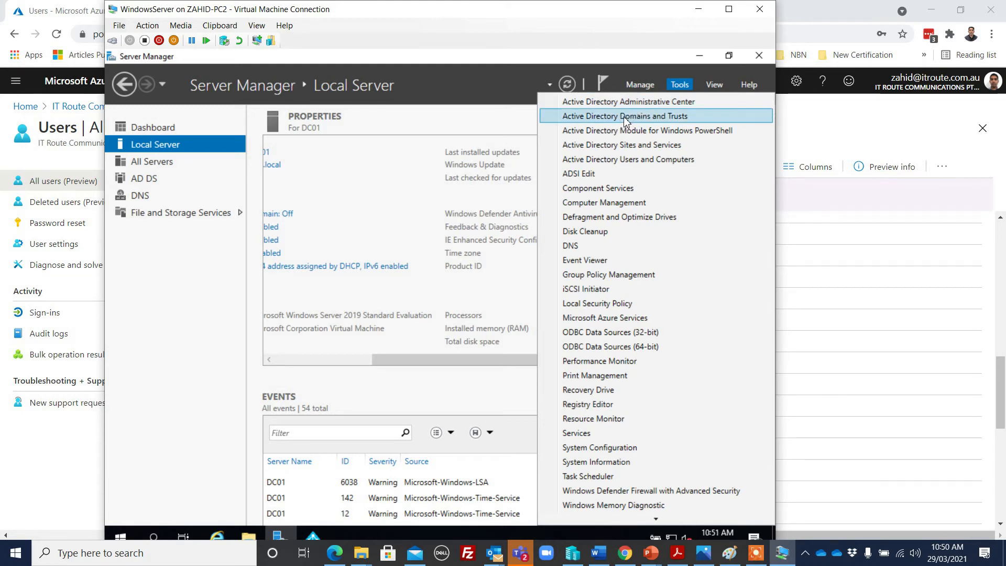
click(645, 117)
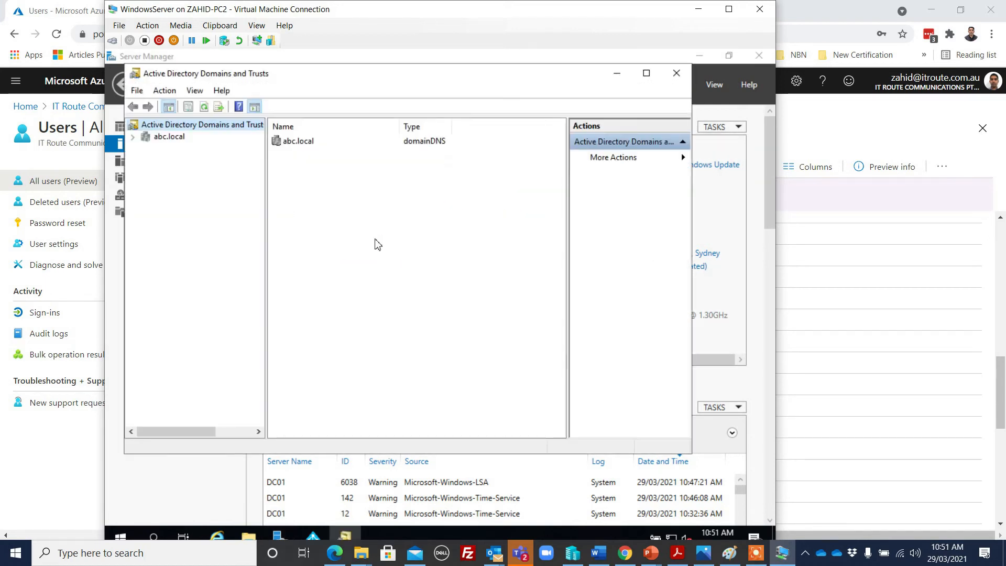
click(133, 137)
drag(267, 183, 290, 181)
click(168, 141)
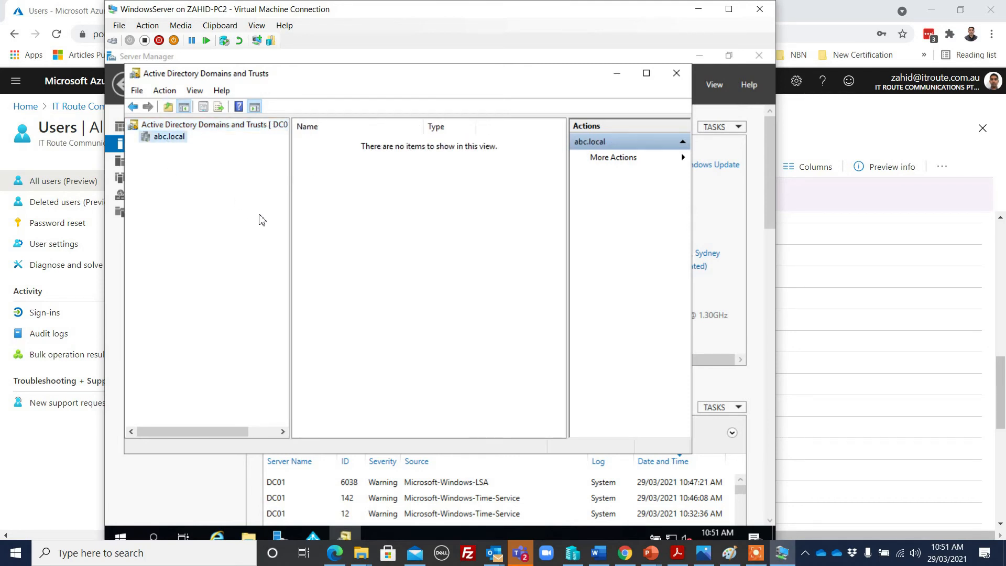
drag(693, 214, 718, 209)
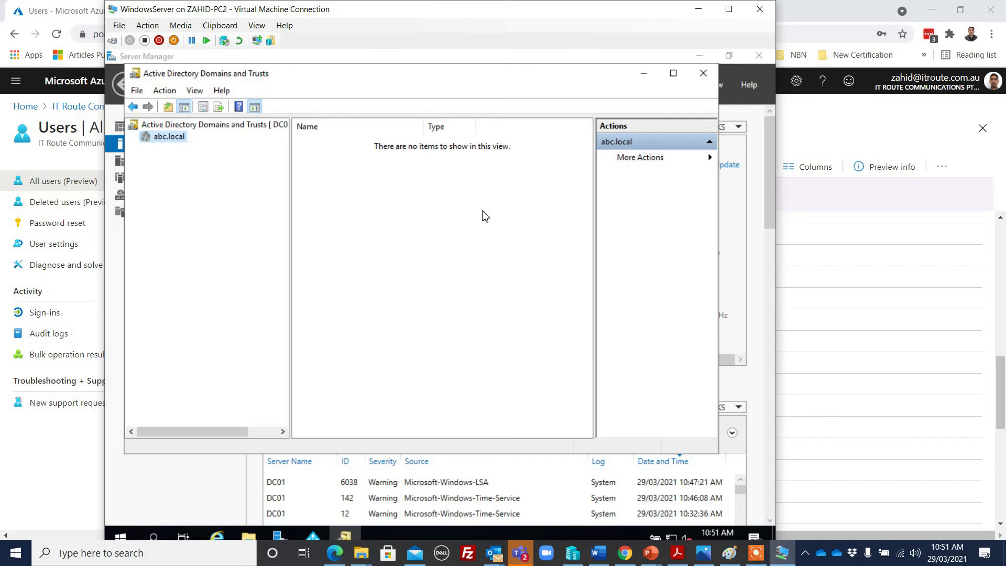
Review abc.local's Trusts, Managed By and General properties, then close them
right_click(175, 139)
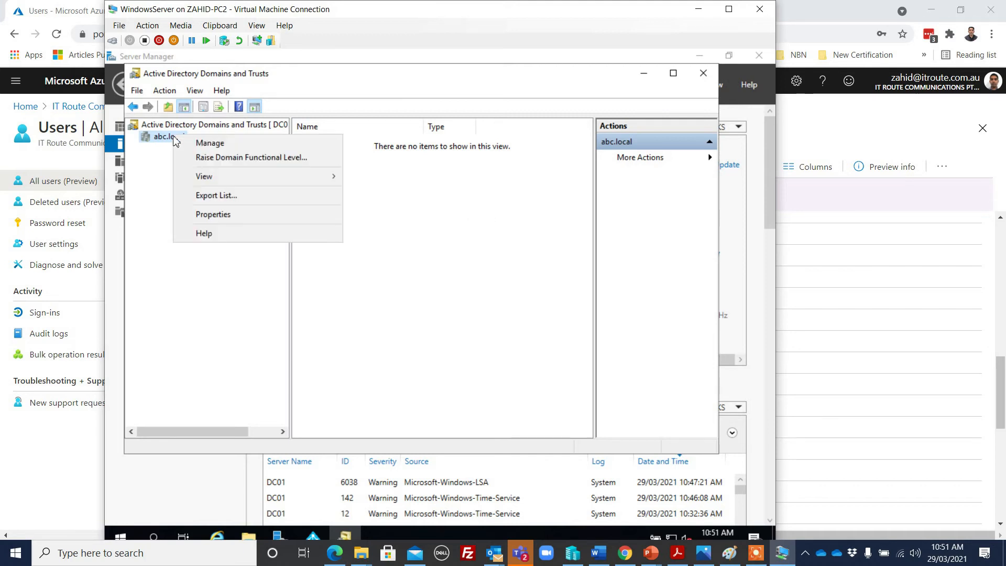
click(214, 215)
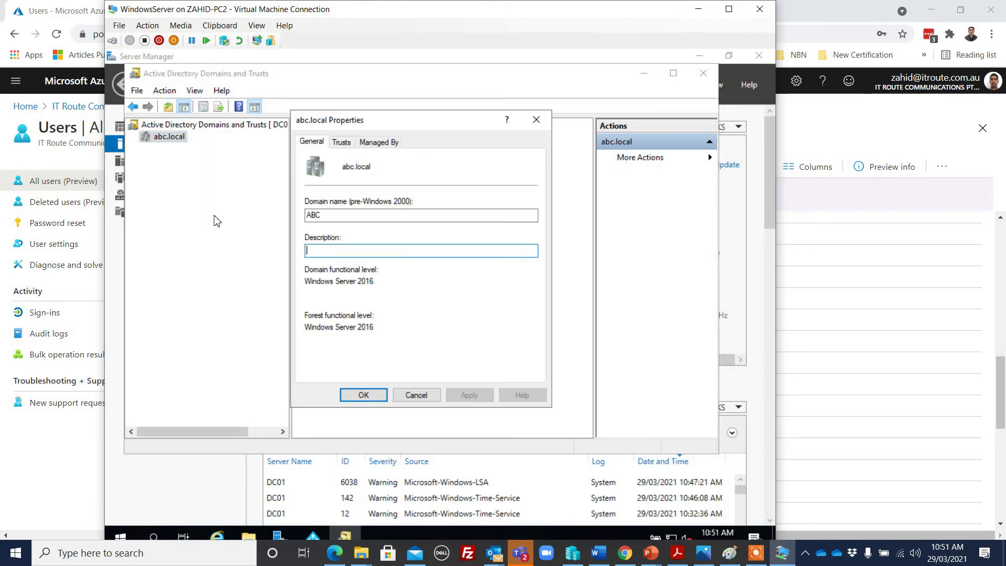
click(341, 143)
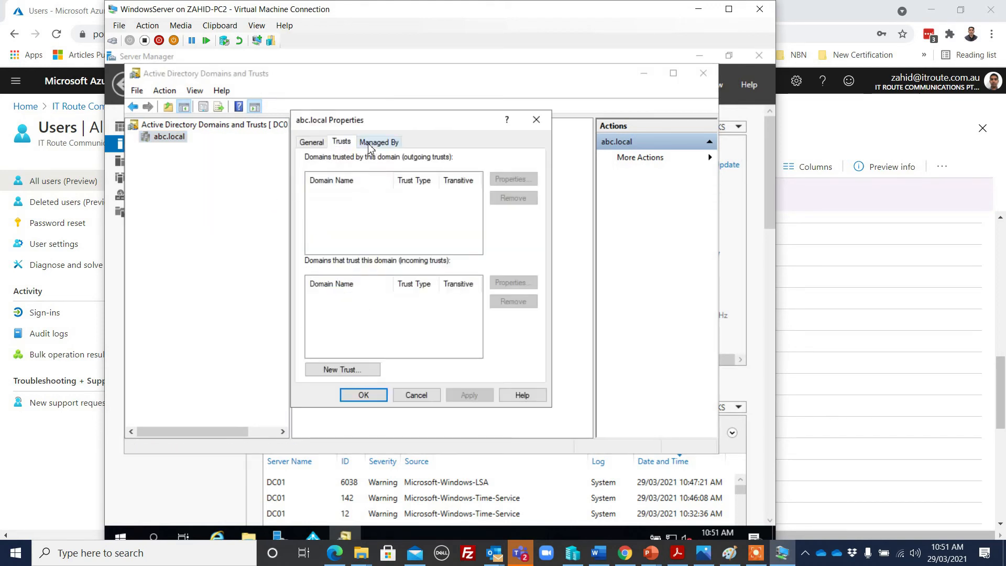
click(366, 146)
click(311, 144)
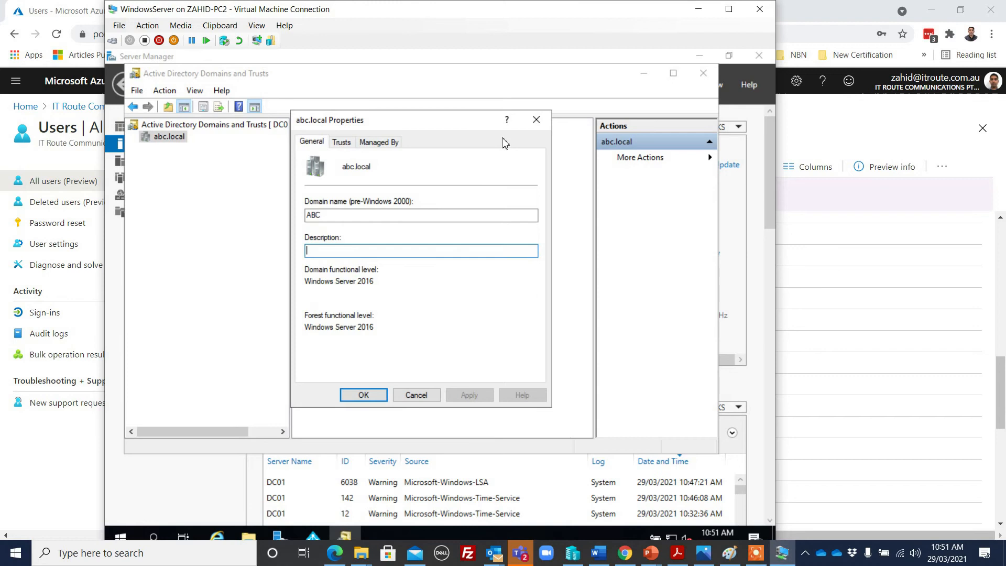
click(535, 121)
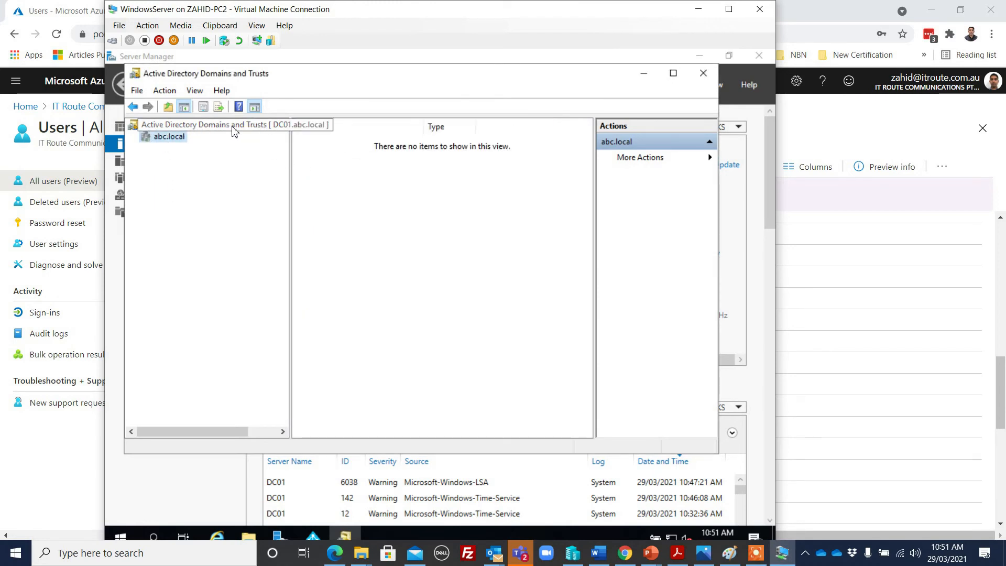
right_click(225, 127)
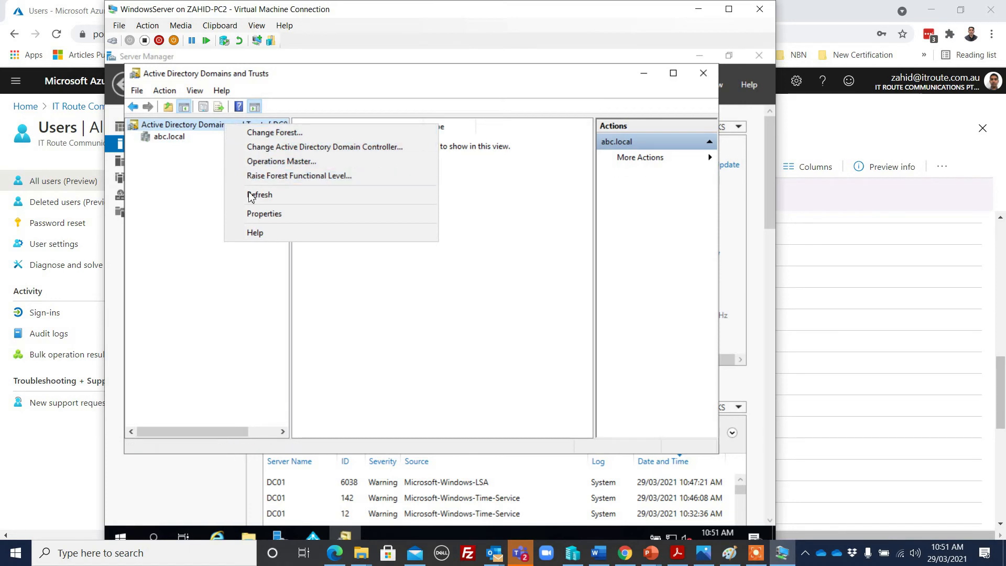
Add itroute.com.au as an alternative UPN suffix for the forest and apply it
click(262, 214)
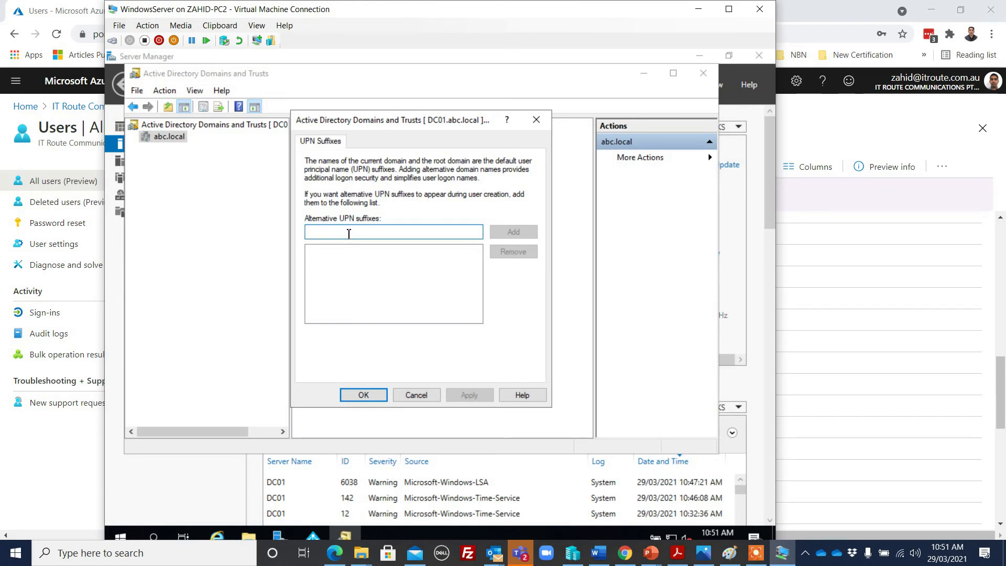
text(itroute.com.au)
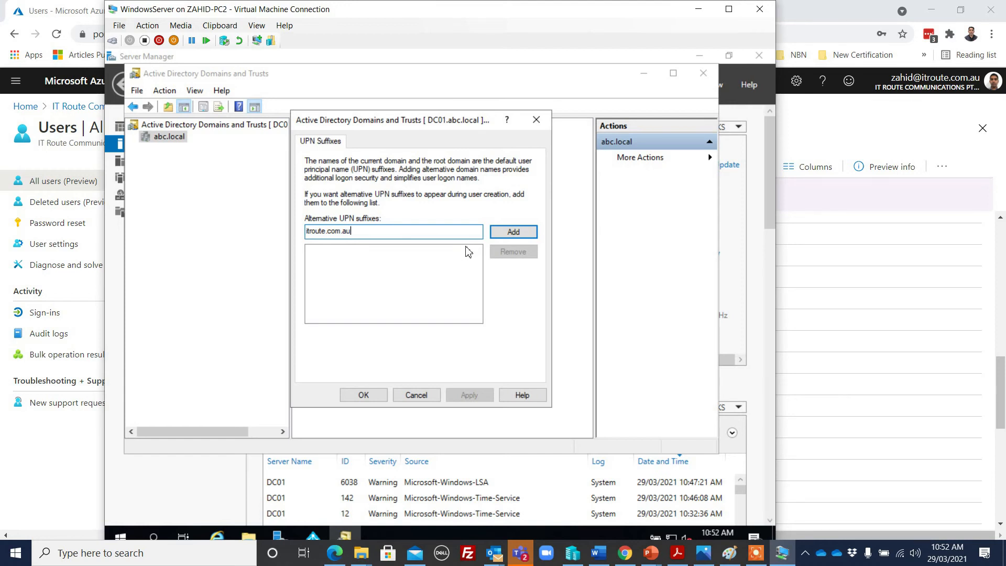
click(519, 232)
click(481, 400)
click(372, 396)
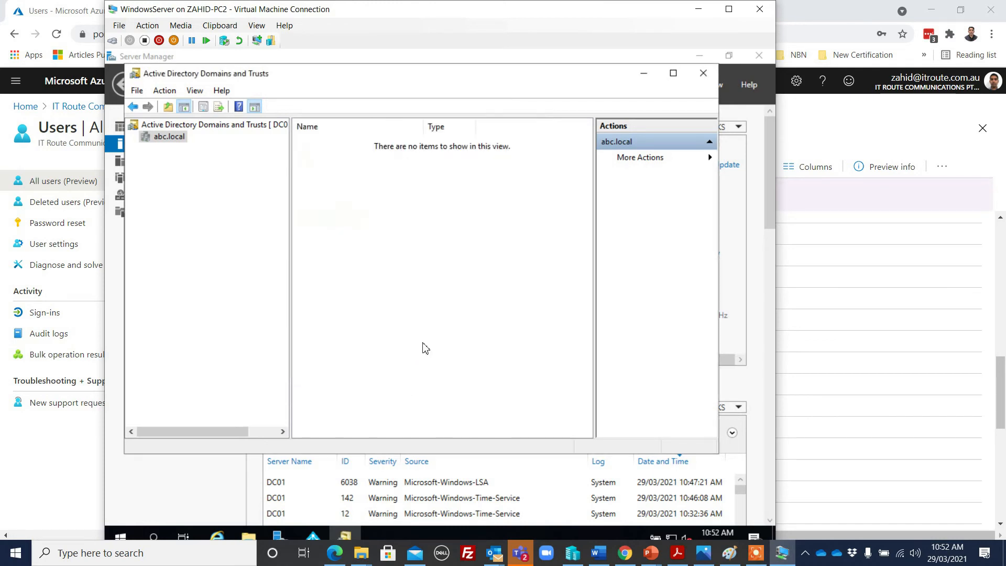
Switch from Domains and Trusts to Active Directory Users and Computers, showing abc.local's Users container
click(704, 80)
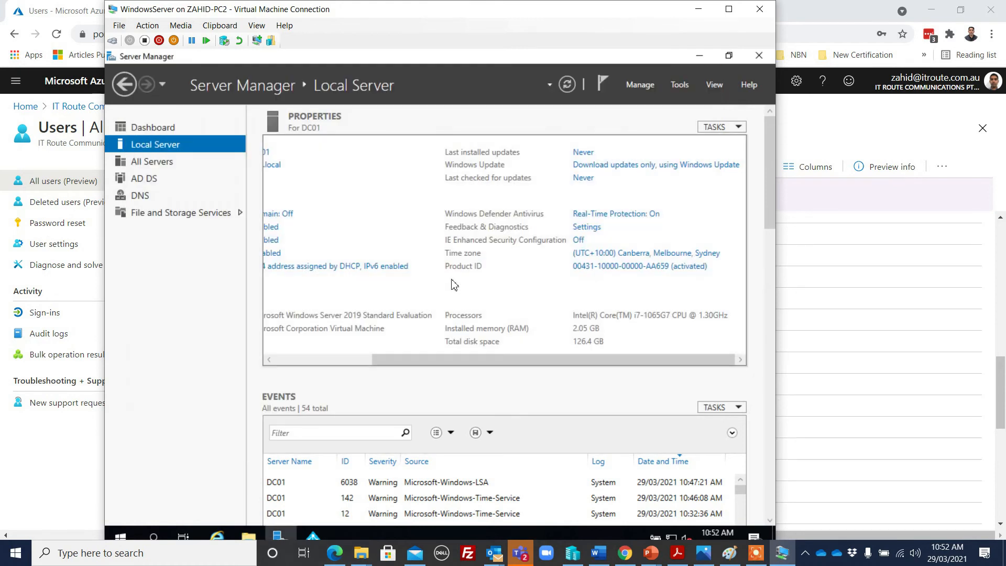
click(678, 85)
click(630, 162)
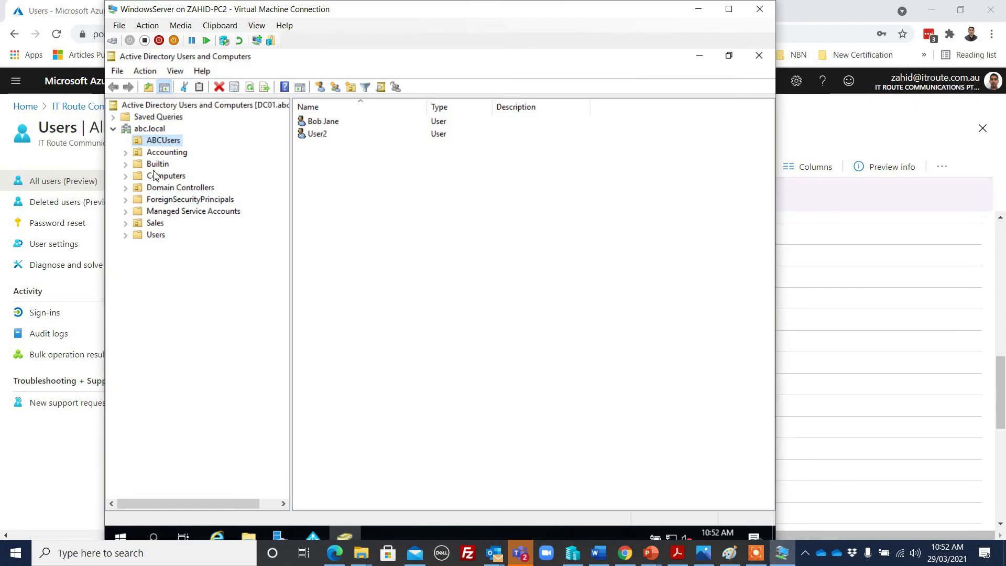
click(126, 235)
click(154, 237)
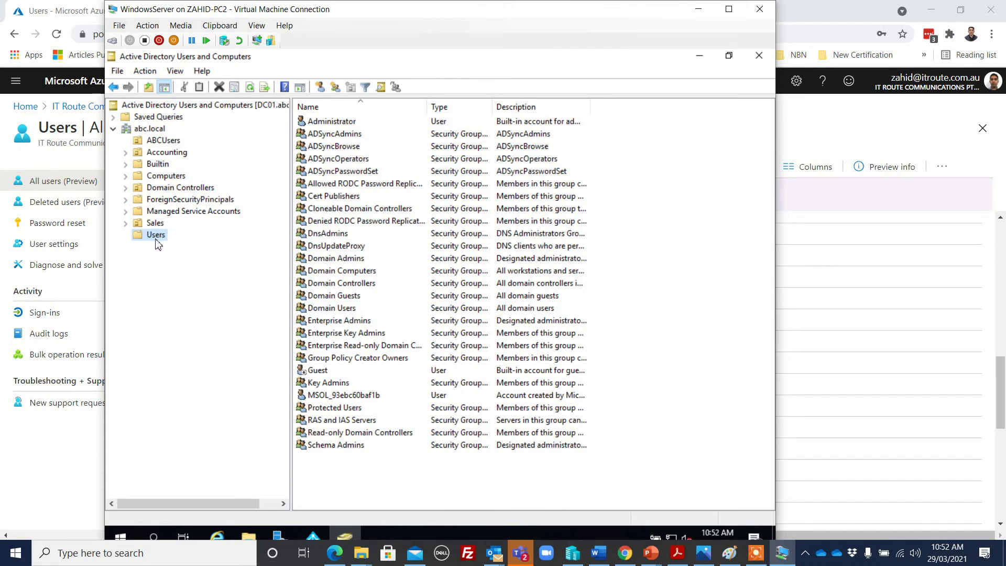
right_click(331, 477)
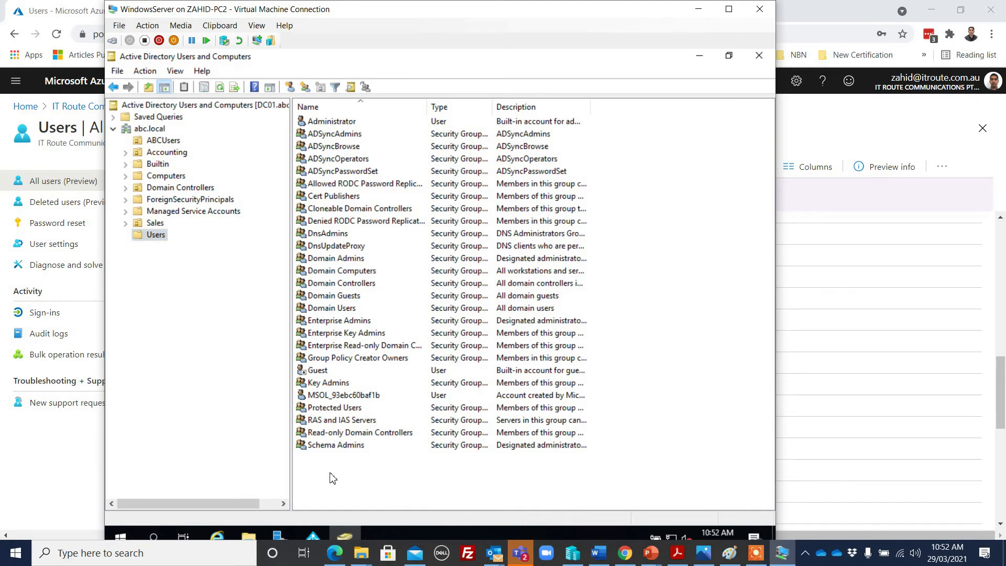
mouse_move(372, 330)
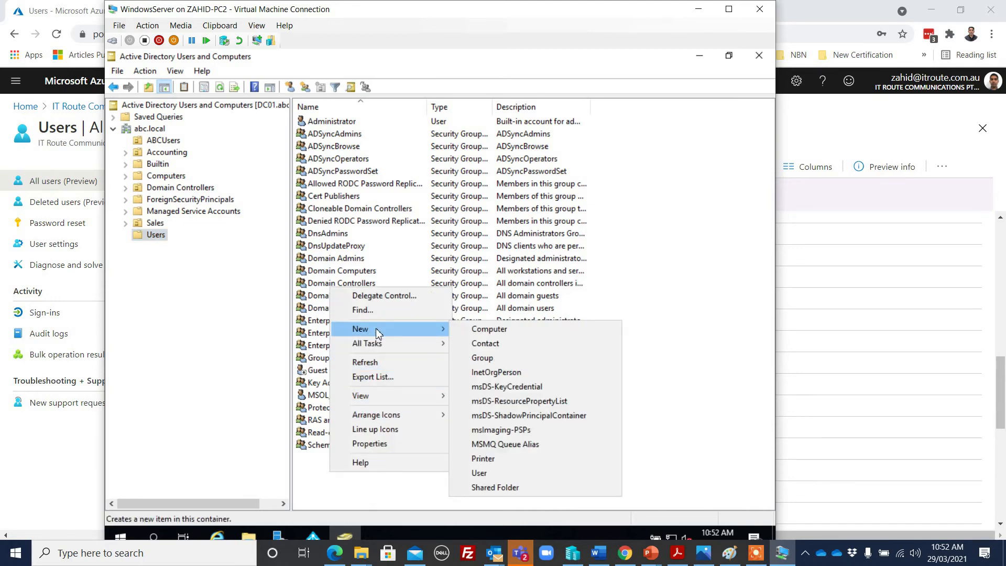
click(478, 473)
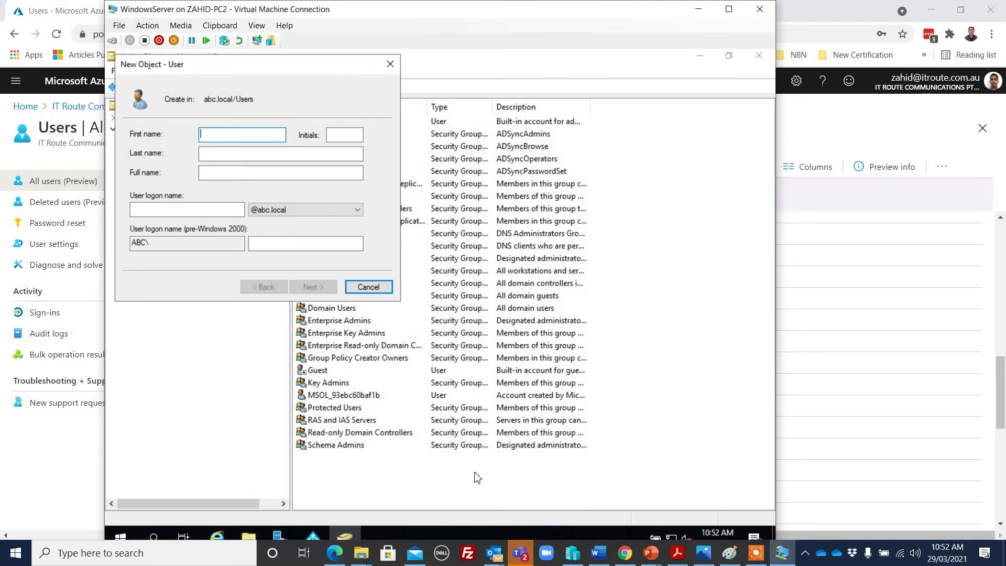
drag(309, 64, 603, 77)
text(Az)
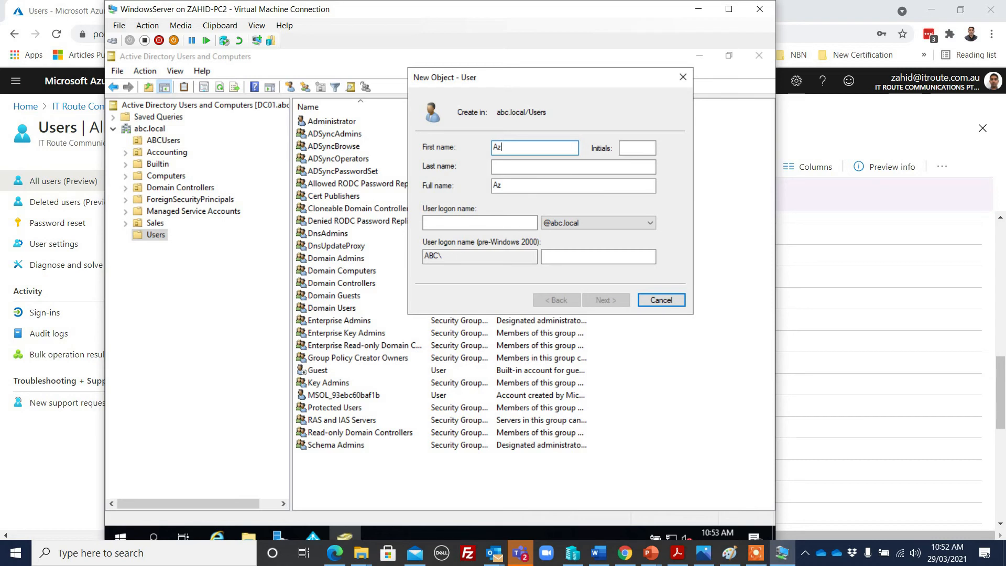
text(user)
click(470, 224)
text(zuser1)
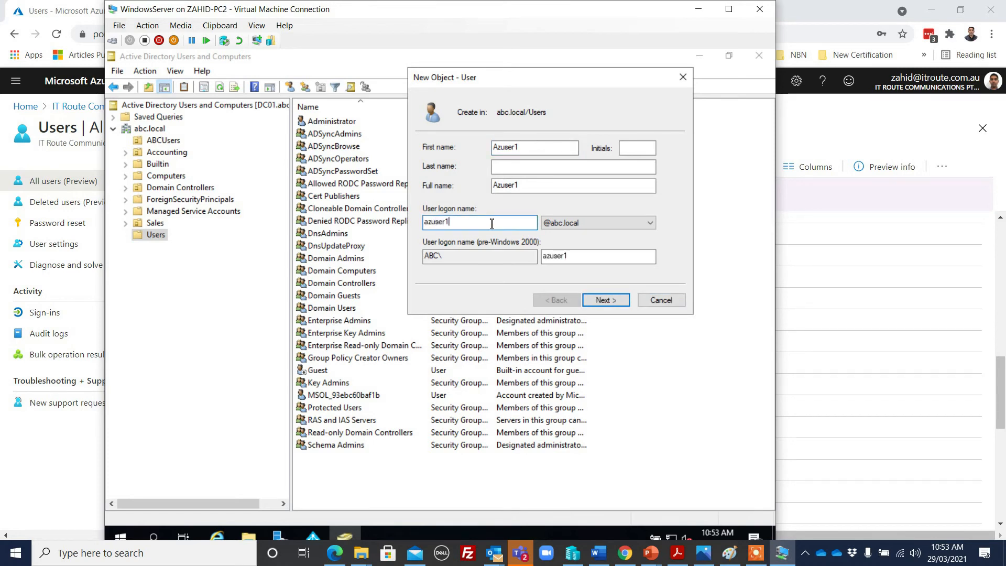
click(602, 224)
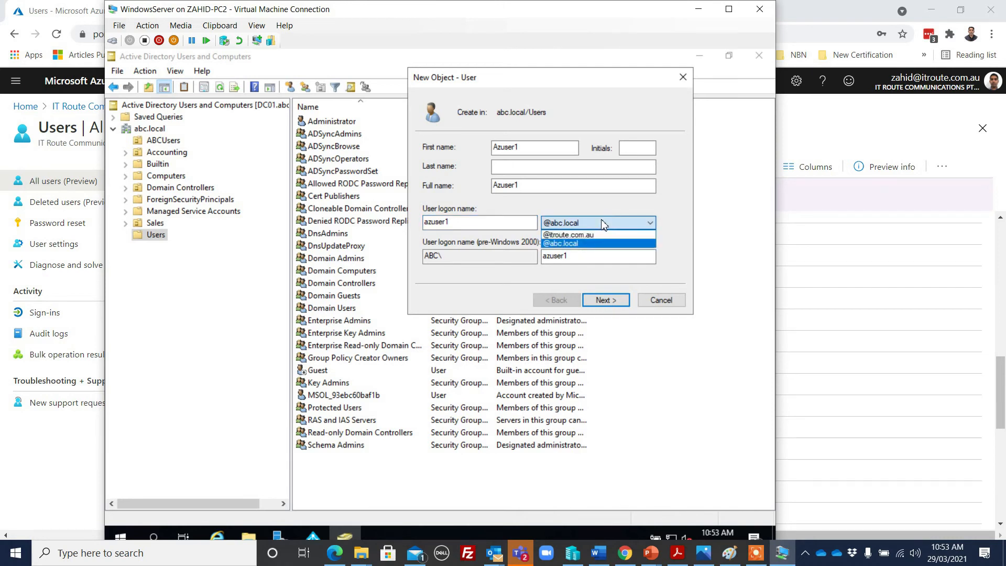
click(603, 237)
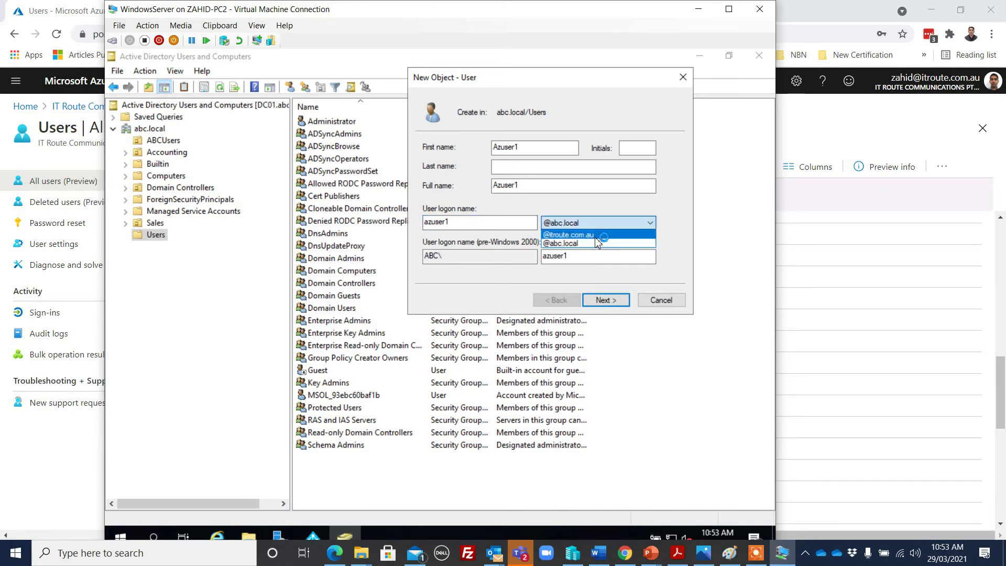
click(601, 235)
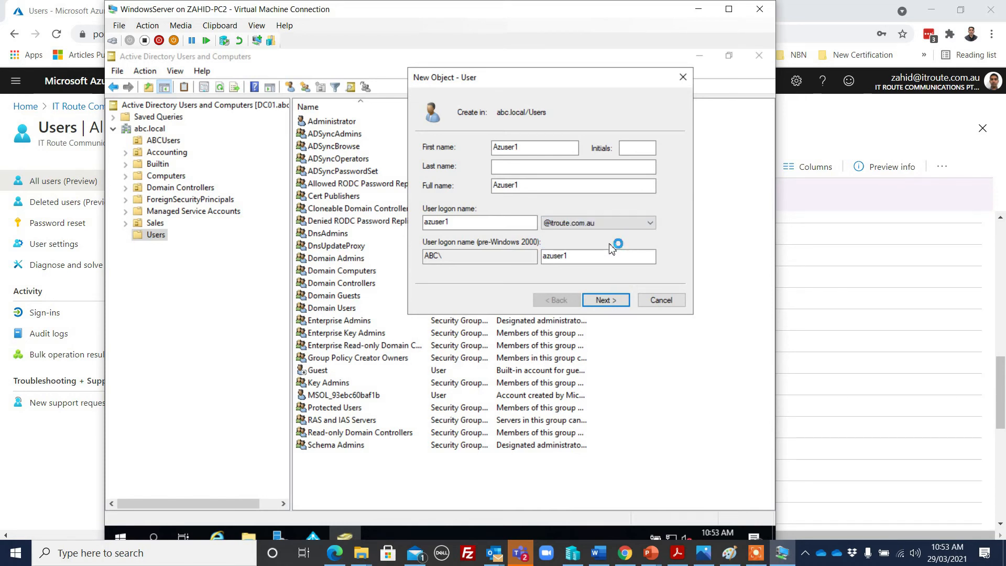
Set and confirm the account password, with no forced change and Password never expires ticked
click(606, 301)
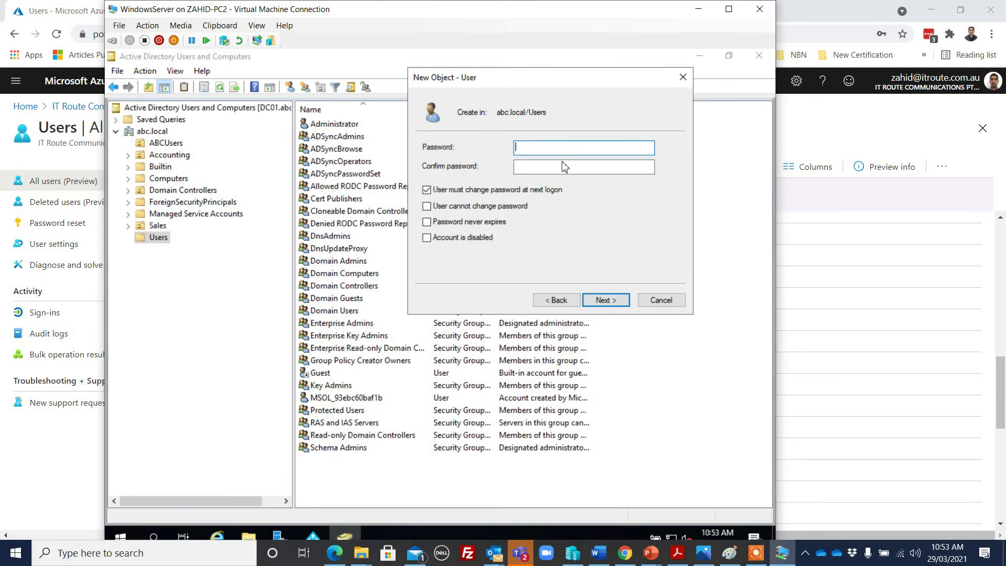
text(********)
key(Tab)
text(********)
click(505, 190)
click(457, 229)
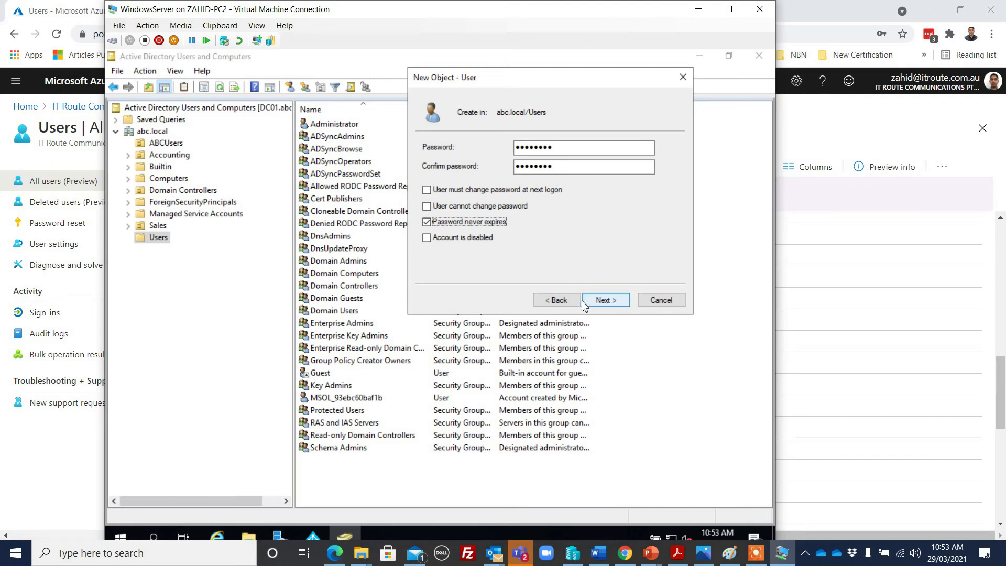
click(562, 304)
click(617, 224)
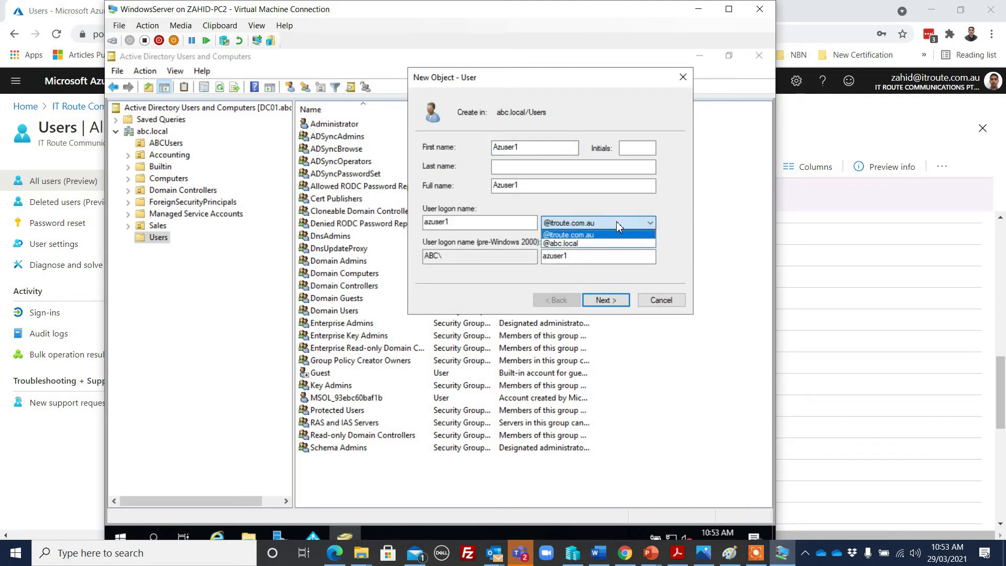
click(616, 221)
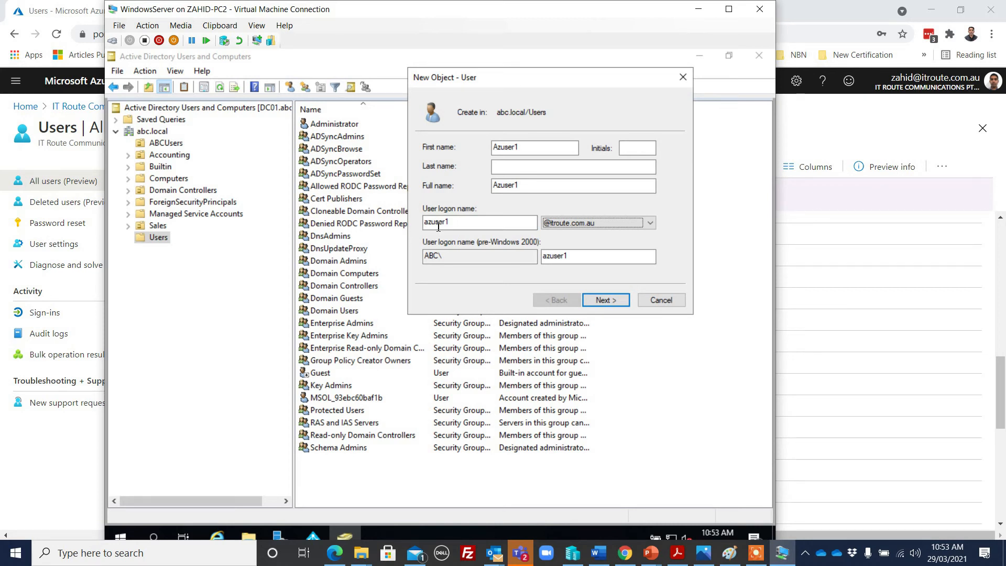
click(606, 305)
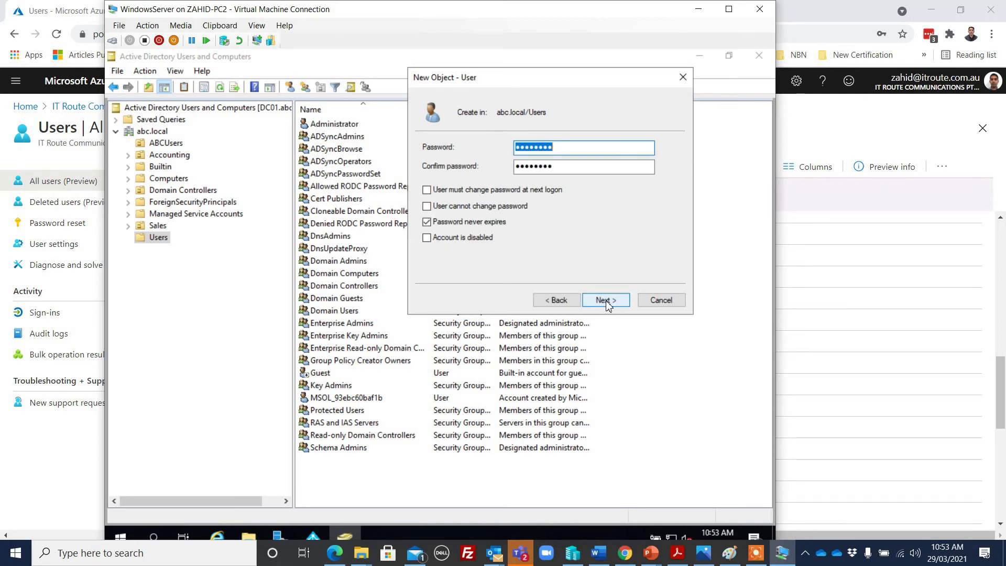
click(605, 301)
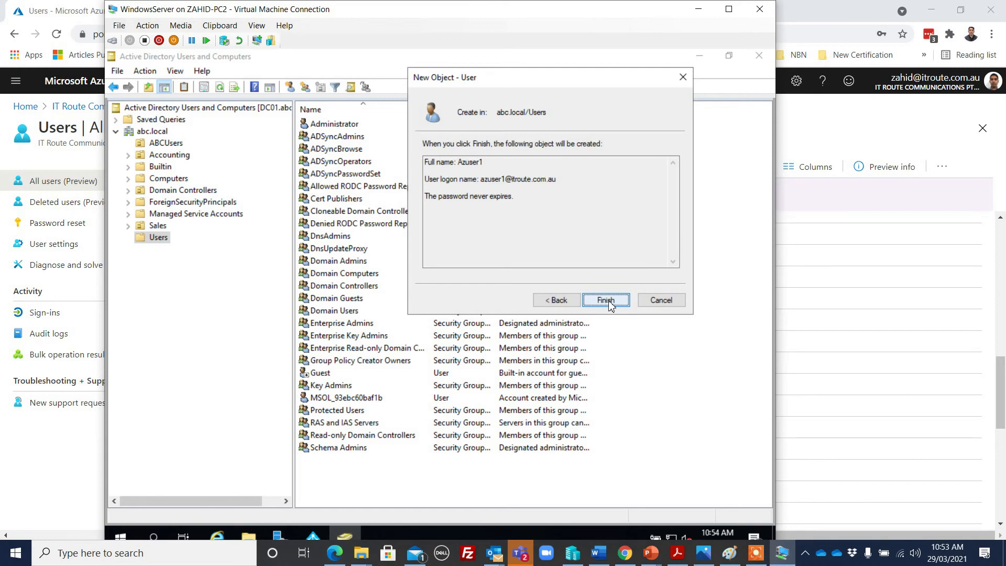
click(608, 301)
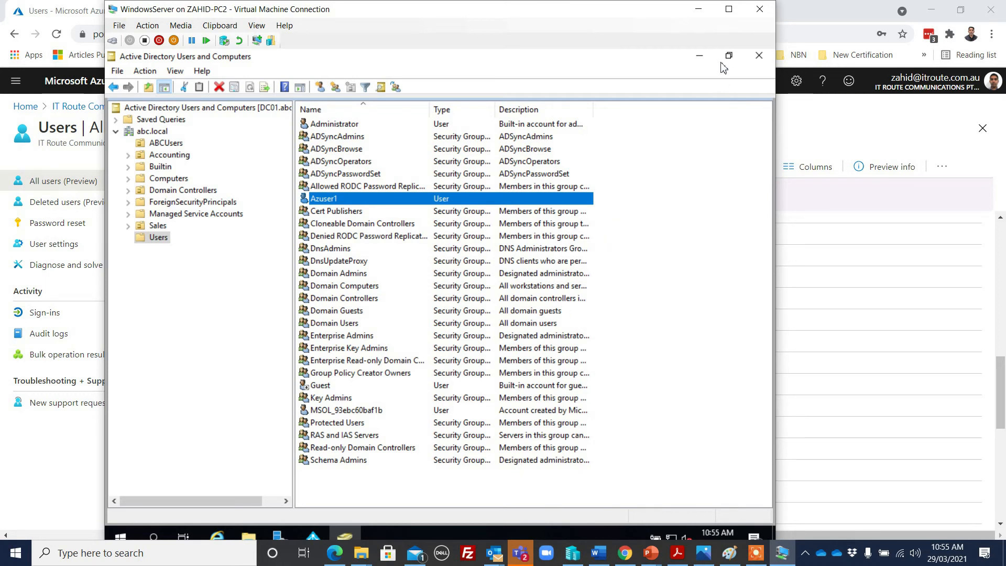
Minimize ADUC and Server Manager, exit the completed Azure AD Connect configuration, and minimize IE
click(699, 56)
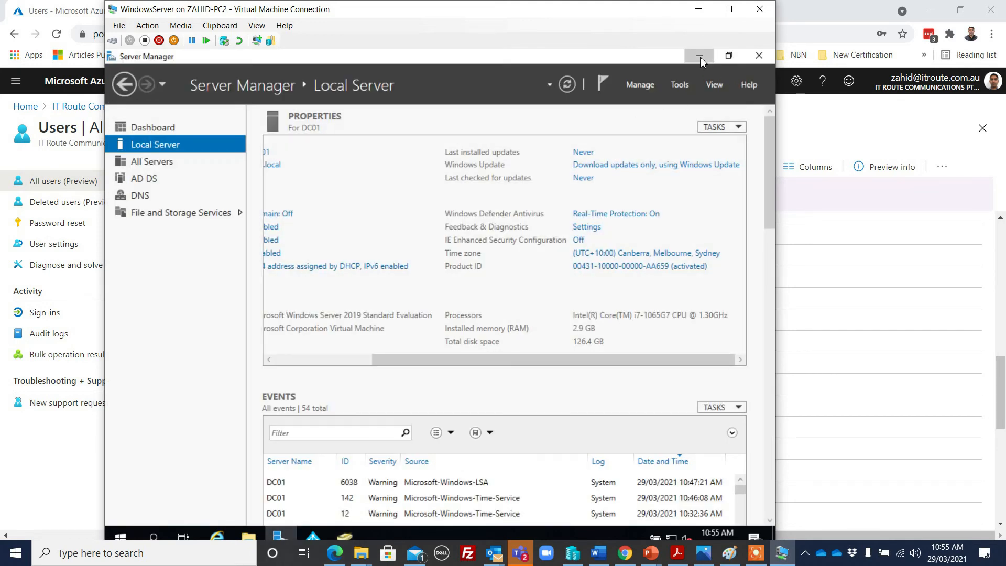
click(700, 58)
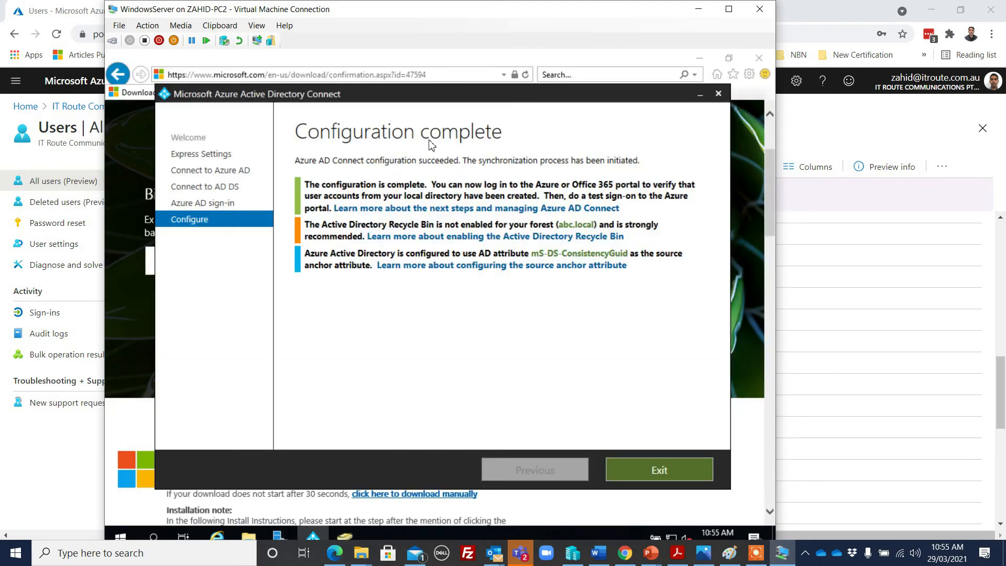
click(645, 470)
click(700, 57)
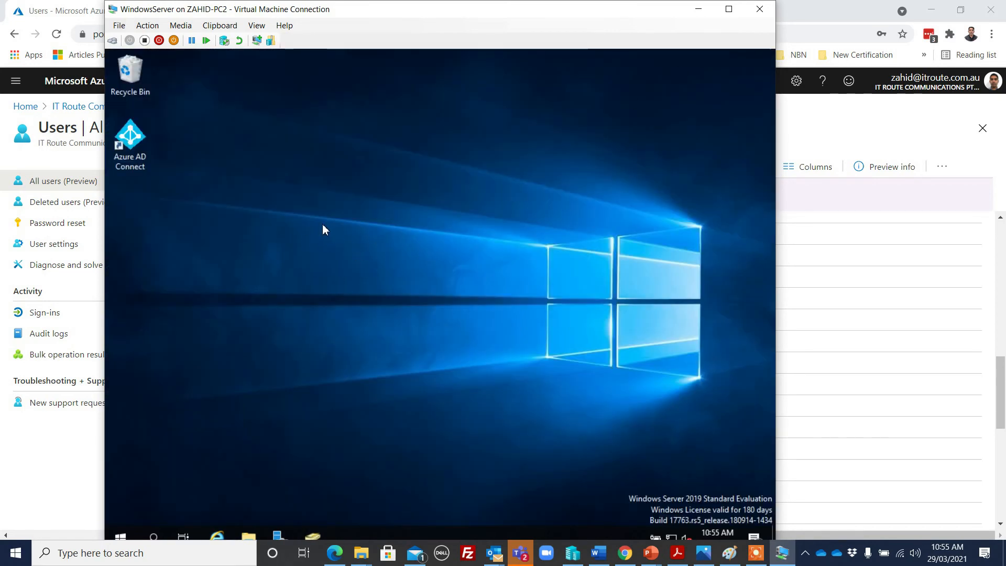
Relaunch Azure AD Connect from the desktop, then exit its wizard
mouse_move(312, 535)
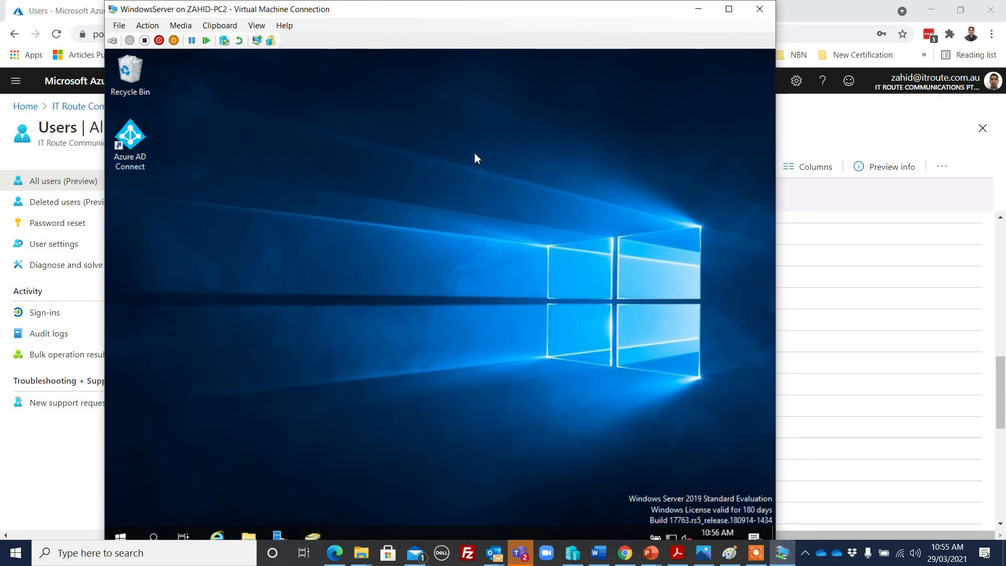
double_click(138, 144)
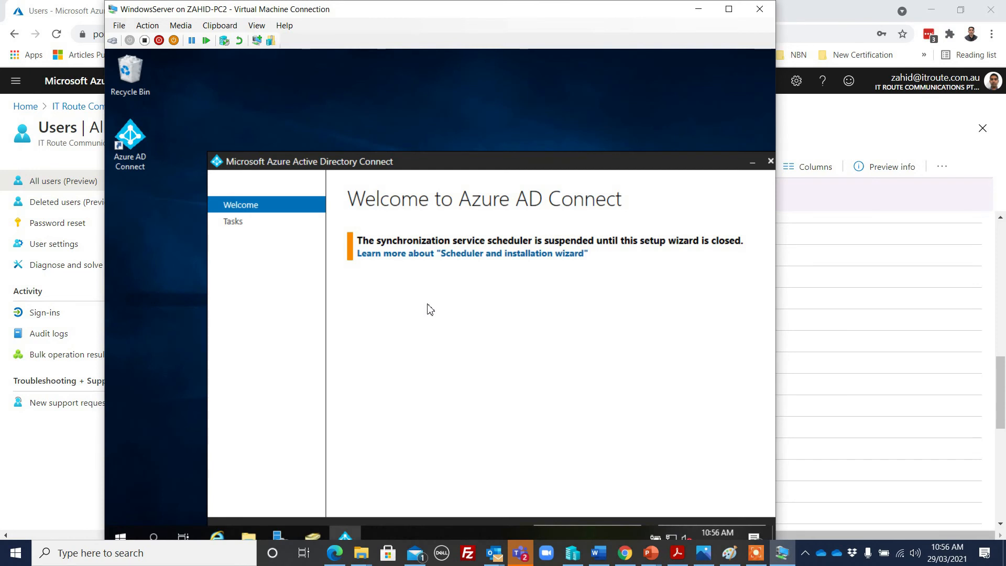
drag(464, 156, 420, 94)
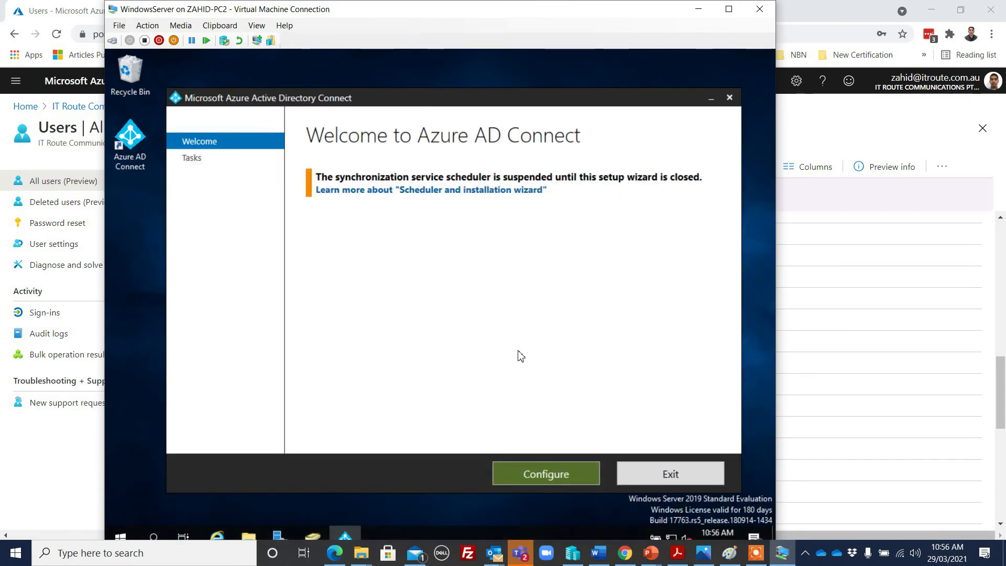
click(675, 475)
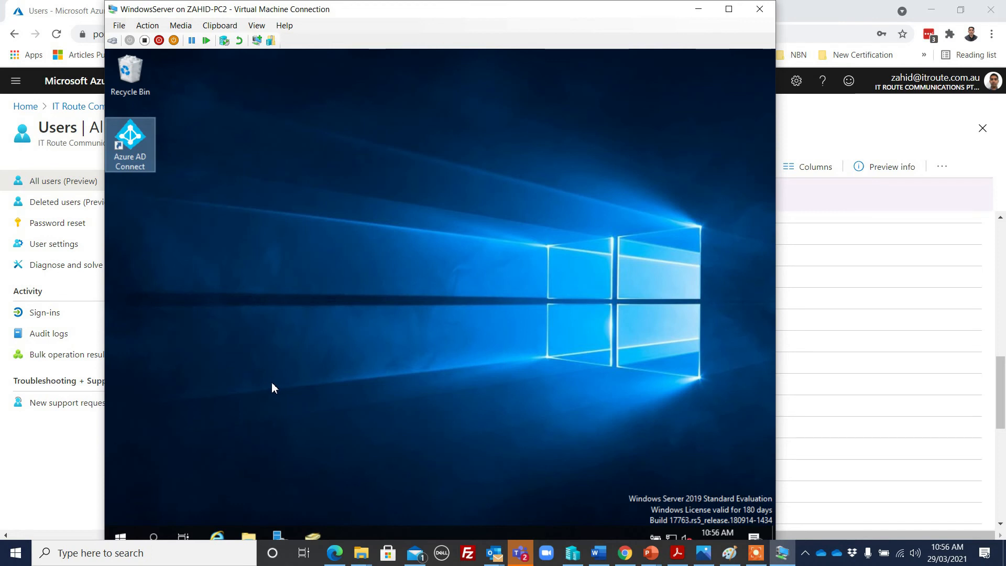
Launch Synchronization Service Manager, inspect each Export, Full Synchronization and Full Import run, and widen the Name column
click(119, 539)
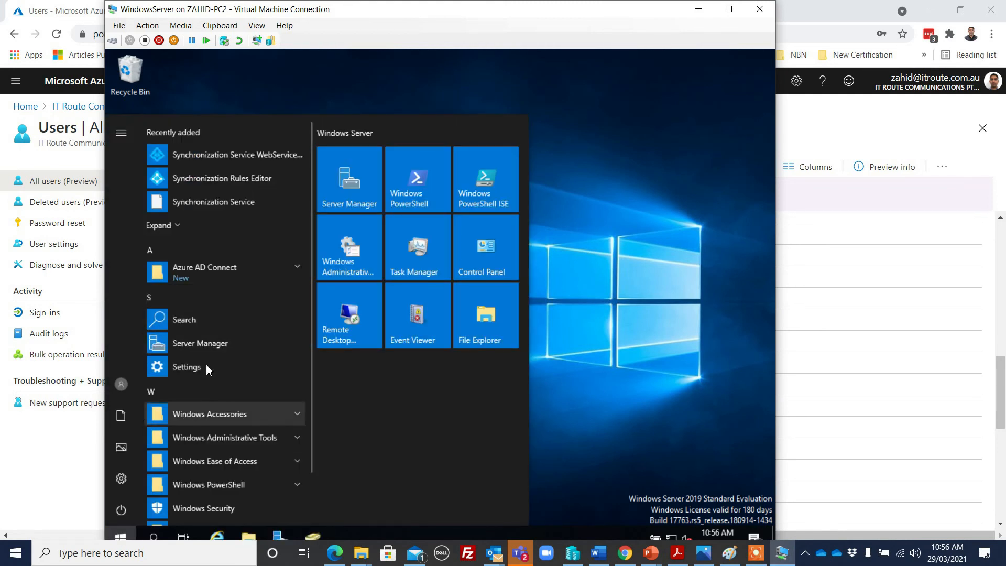
click(221, 204)
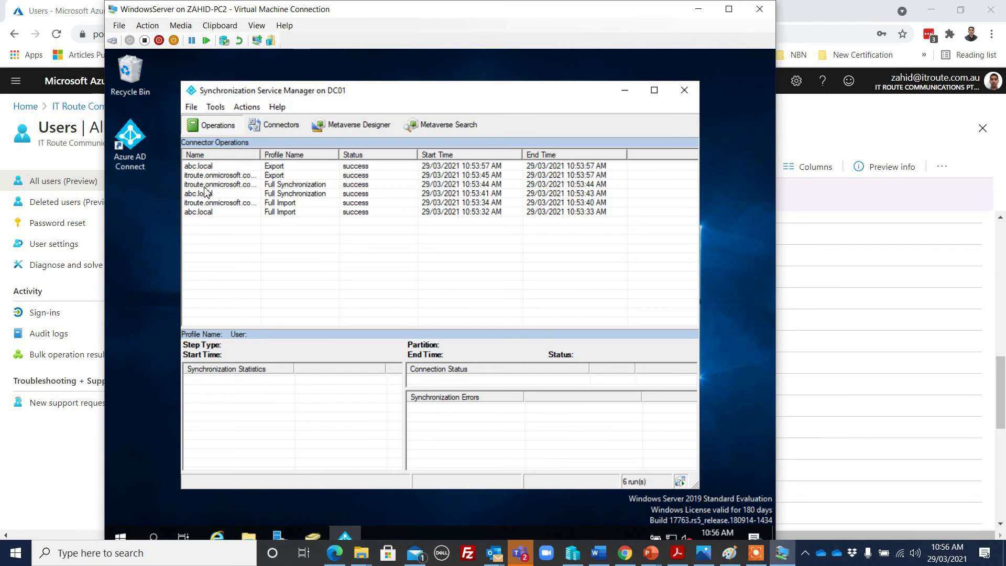
click(208, 166)
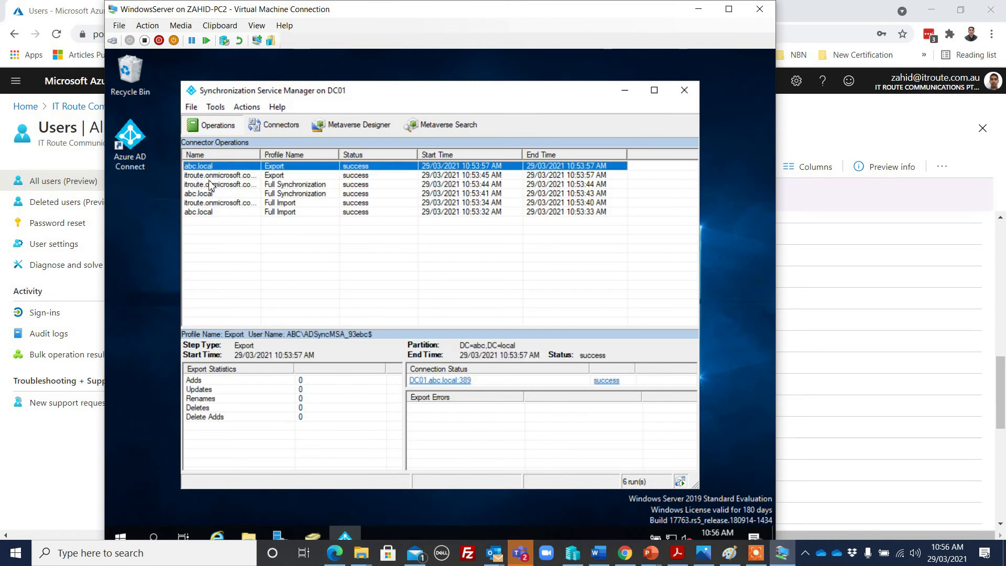
click(216, 178)
click(216, 186)
click(212, 194)
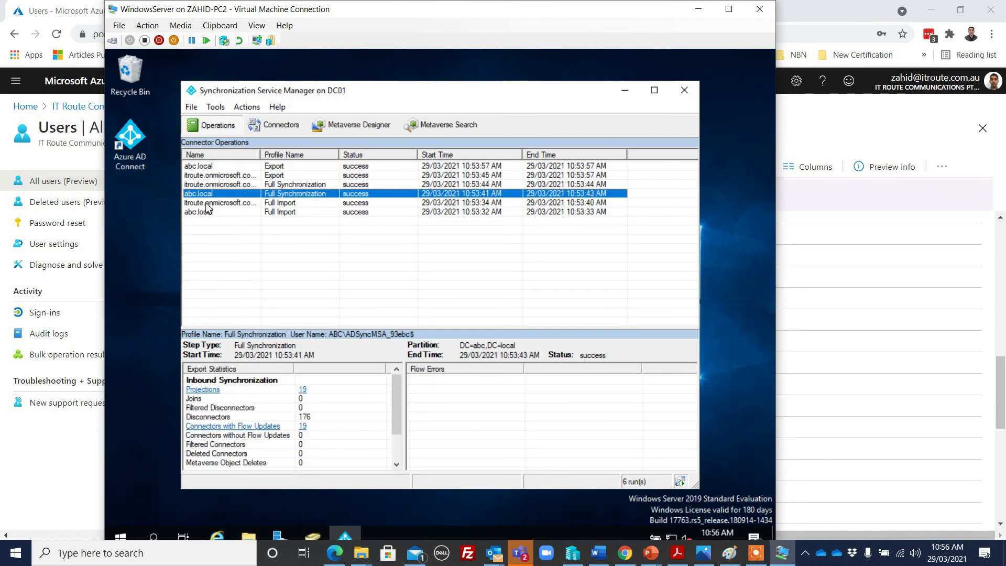
click(209, 204)
click(204, 213)
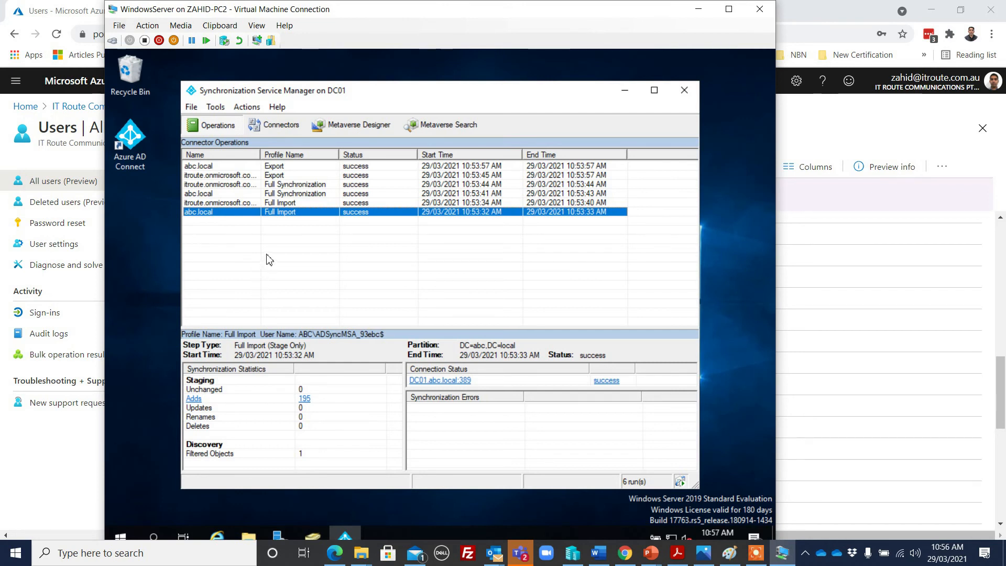
drag(261, 154, 298, 156)
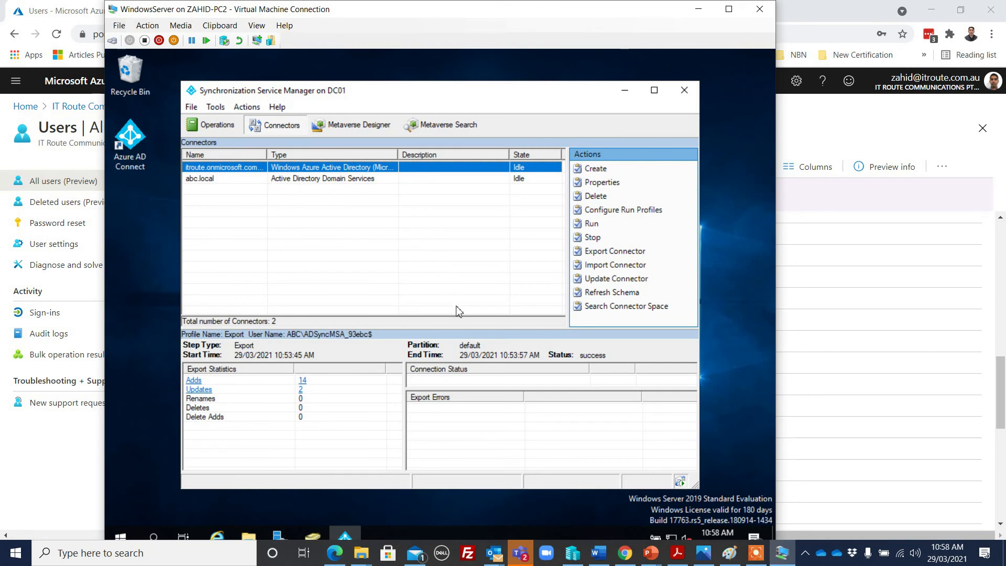
Bring the Azure portal forward and open the tenant's Azure AD Connect page
mouse_move(628, 559)
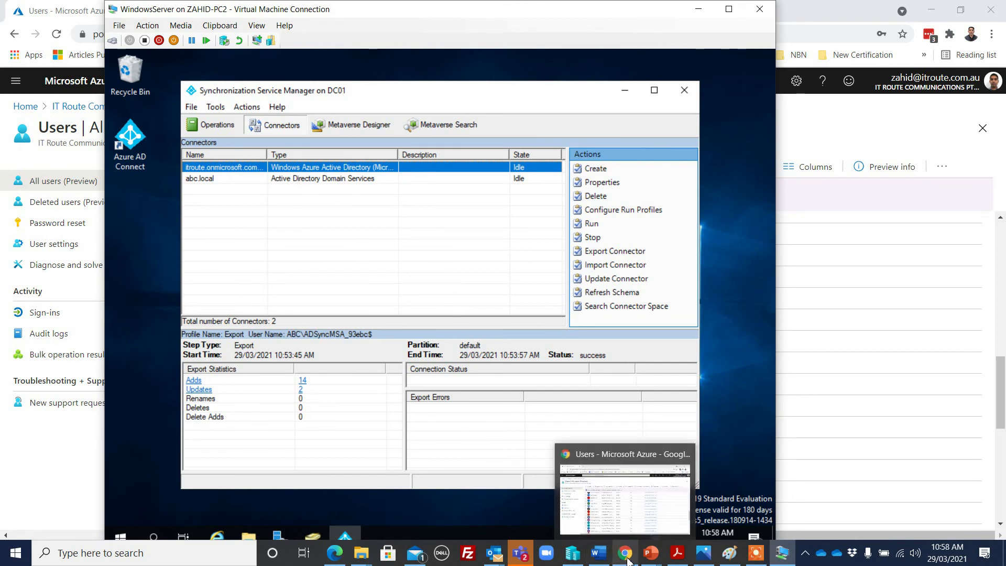
click(627, 559)
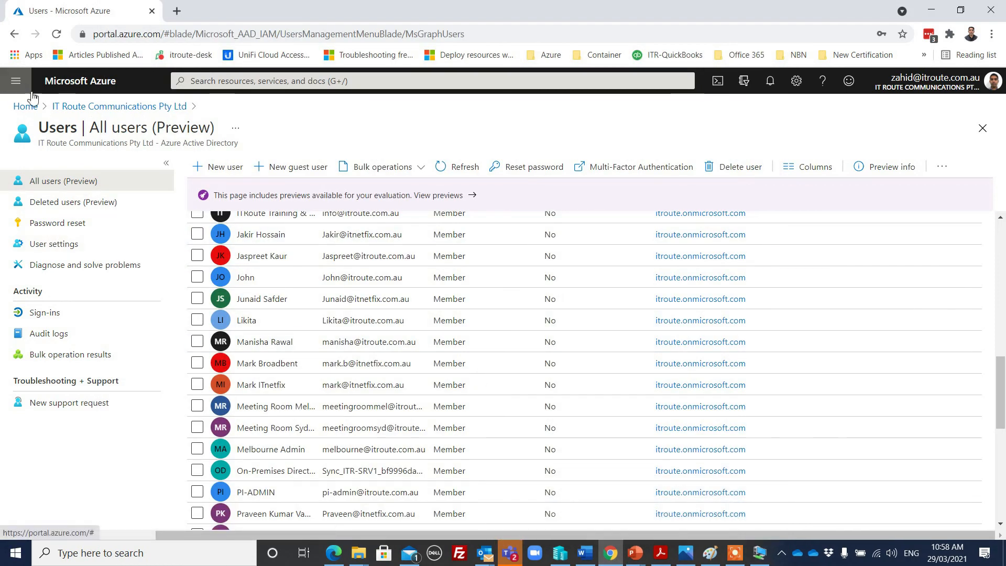
click(116, 107)
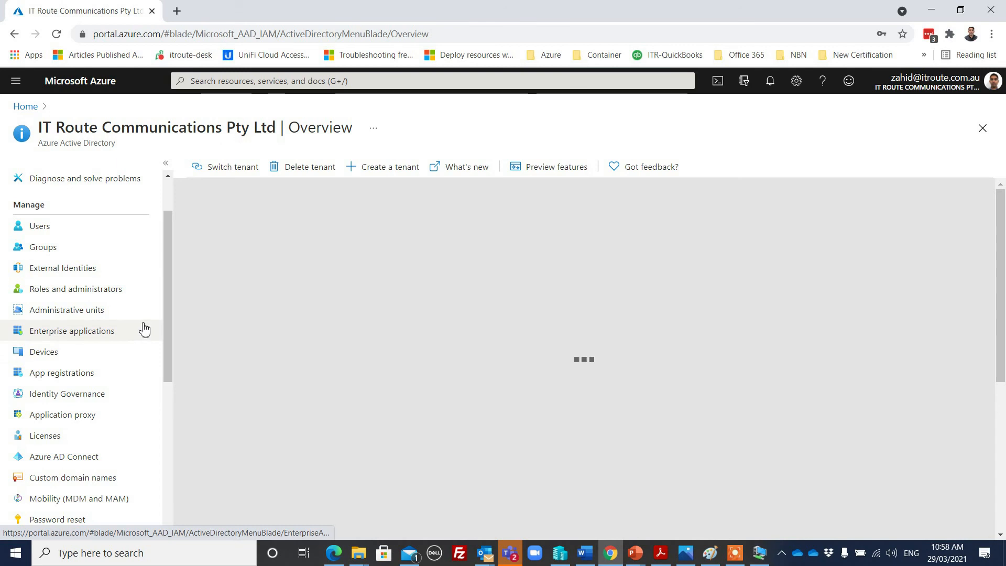
scroll(150, 305, down, 1)
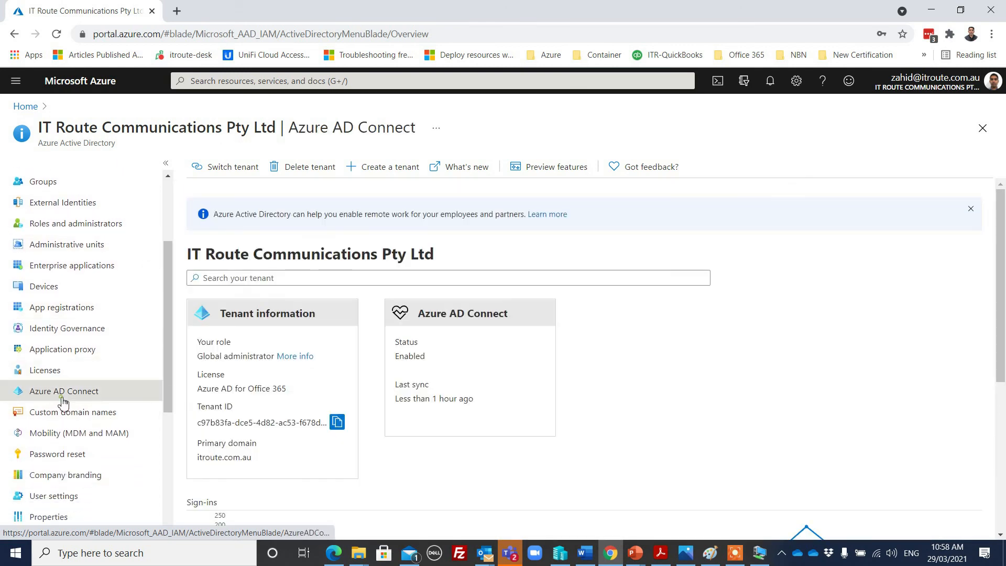
click(32, 392)
Refresh the Azure AD Connect status, which still shows sync Not Installed and never run
scroll(642, 343, down, 1)
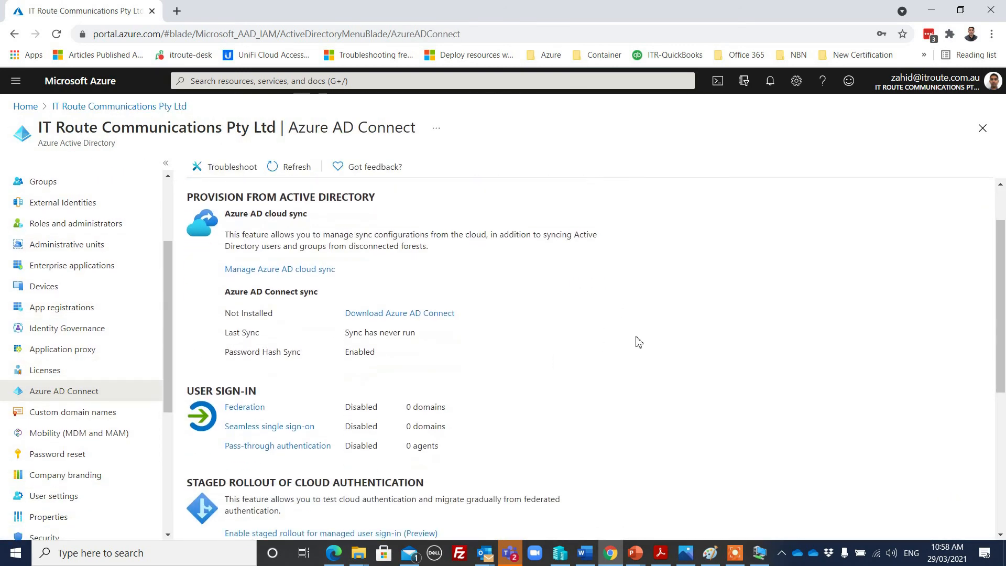
scroll(585, 331, down, 2)
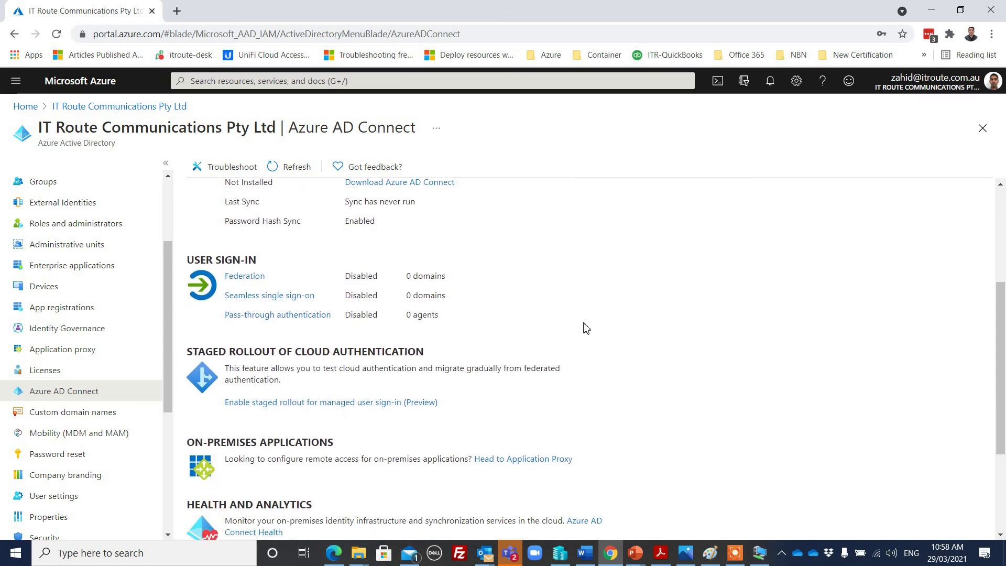
scroll(588, 326, down, 2)
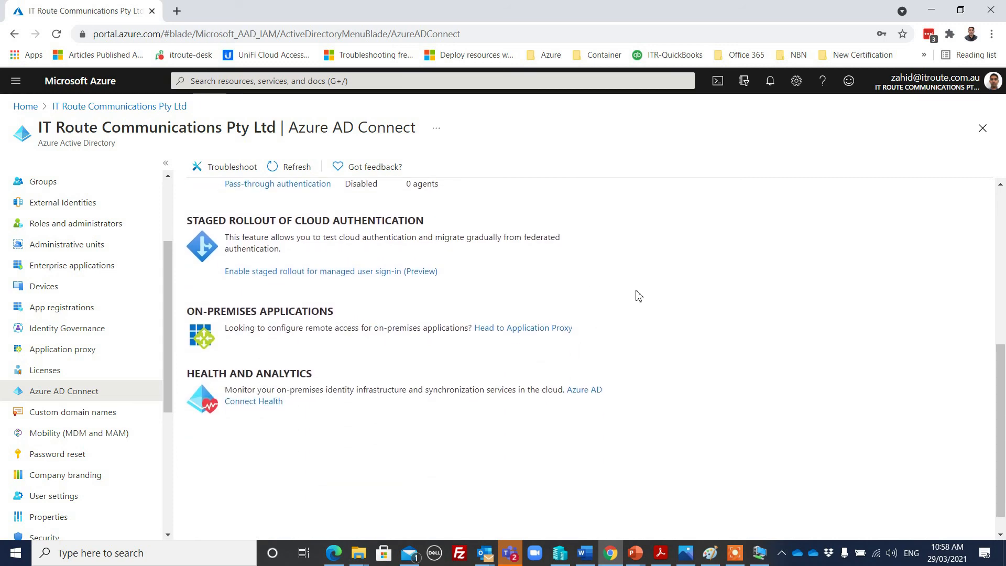
scroll(639, 293, up, 5)
click(286, 165)
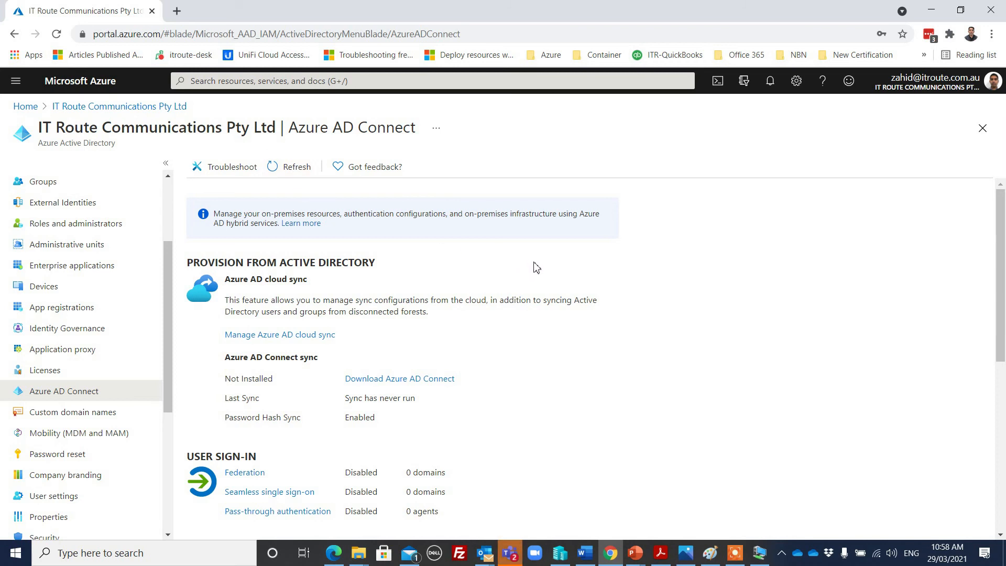
scroll(524, 278, down, 1)
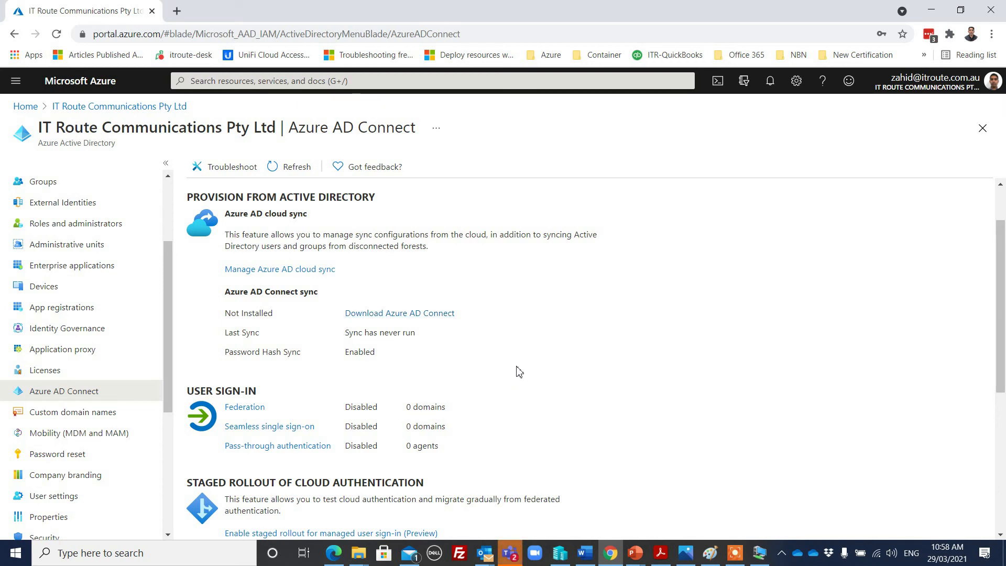
scroll(512, 347, down, 2)
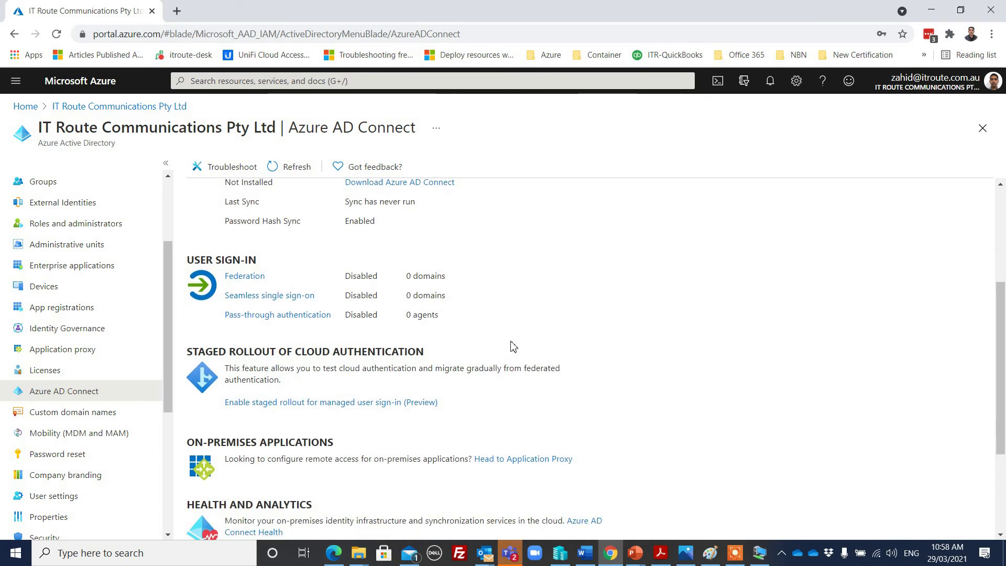
key(alt+Tab)
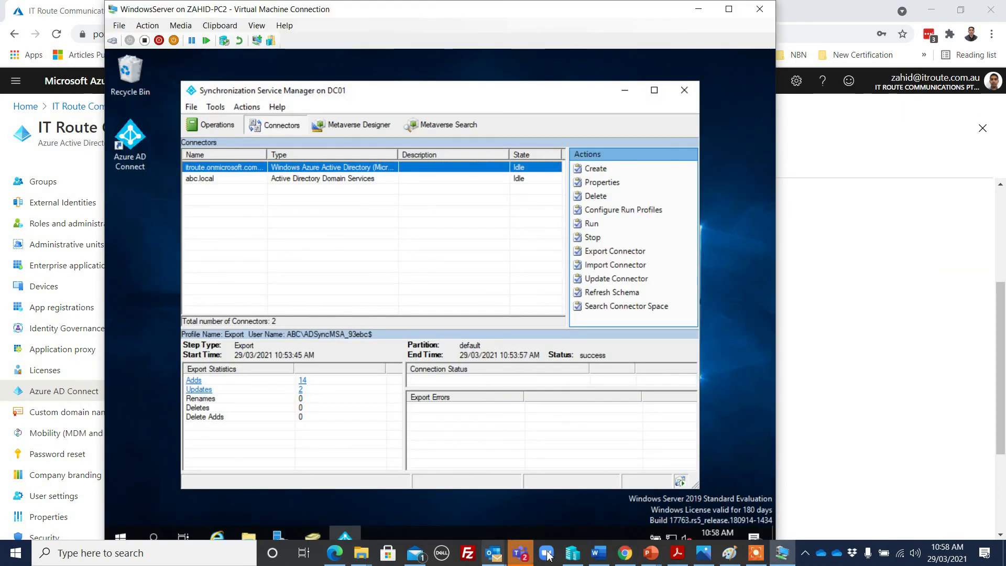
click(624, 553)
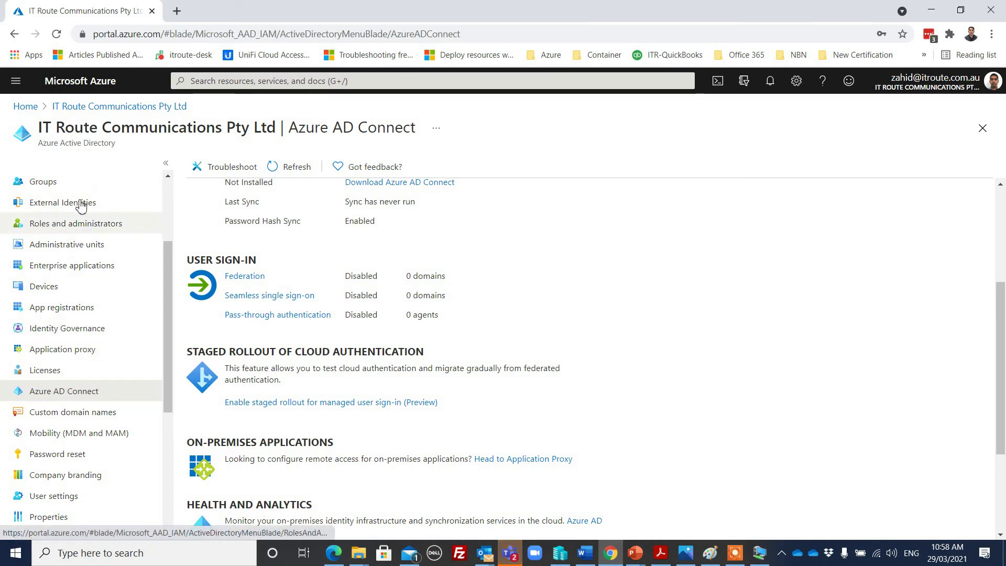
scroll(89, 178, up, 3)
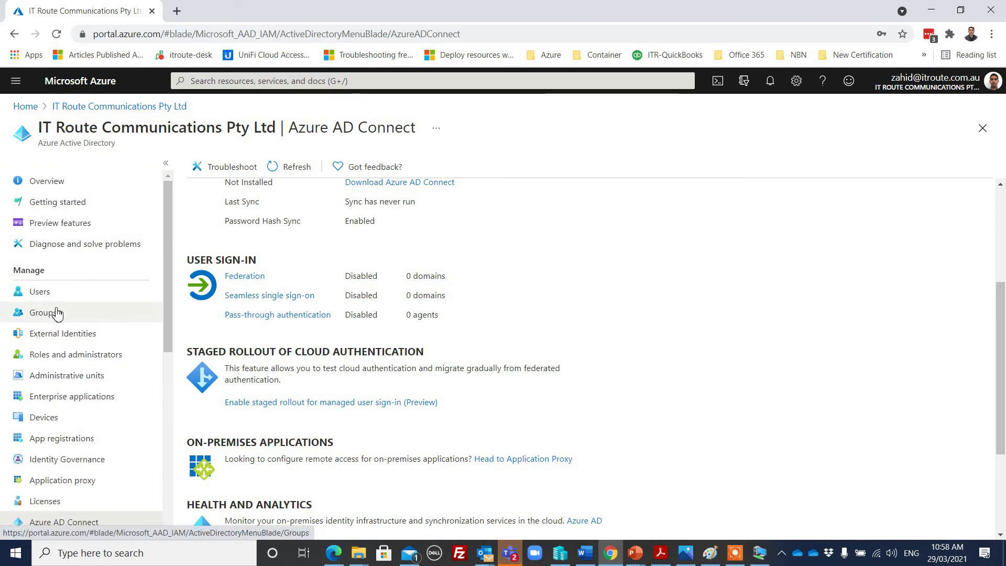
click(54, 293)
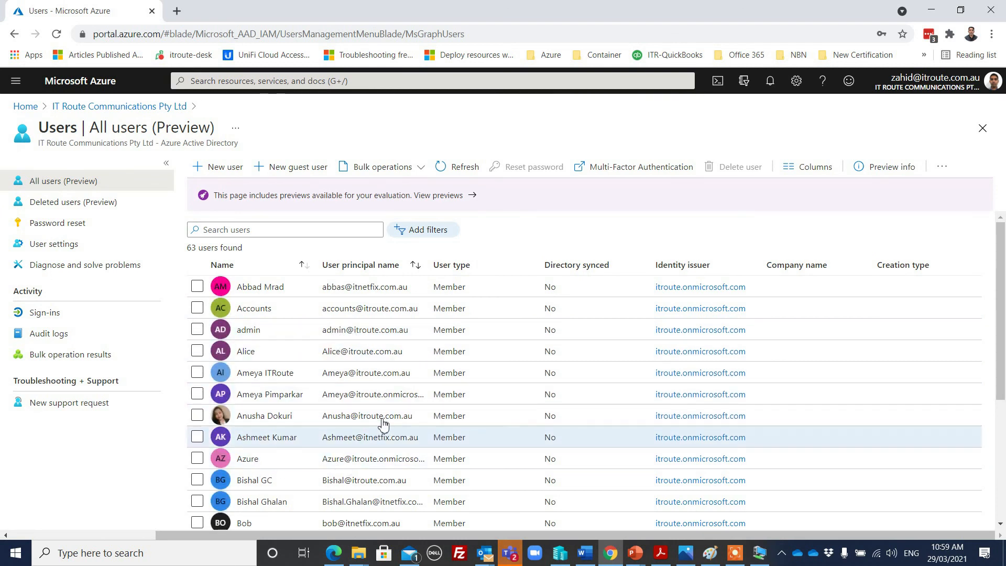
scroll(444, 309, down, 1)
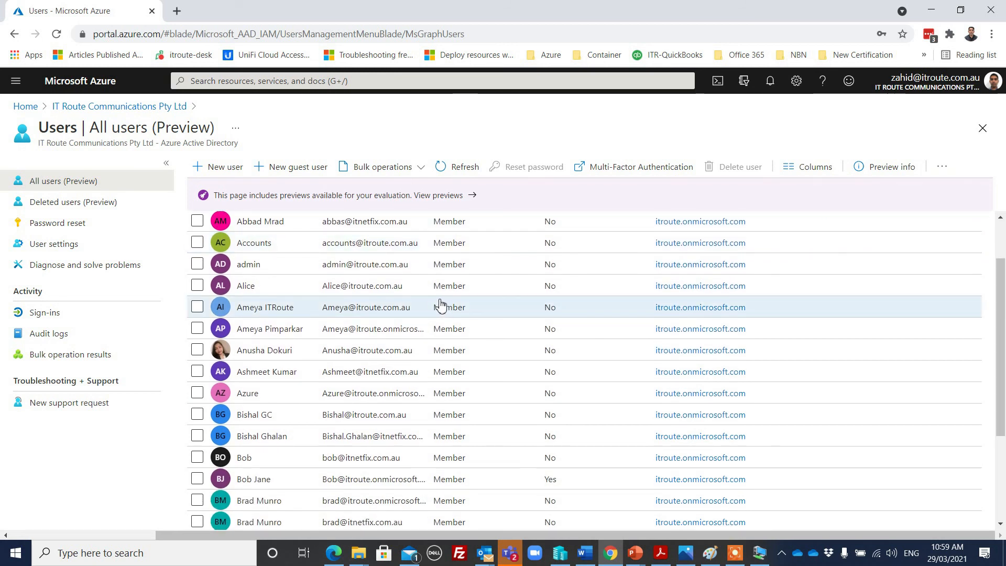
scroll(440, 306, up, 1)
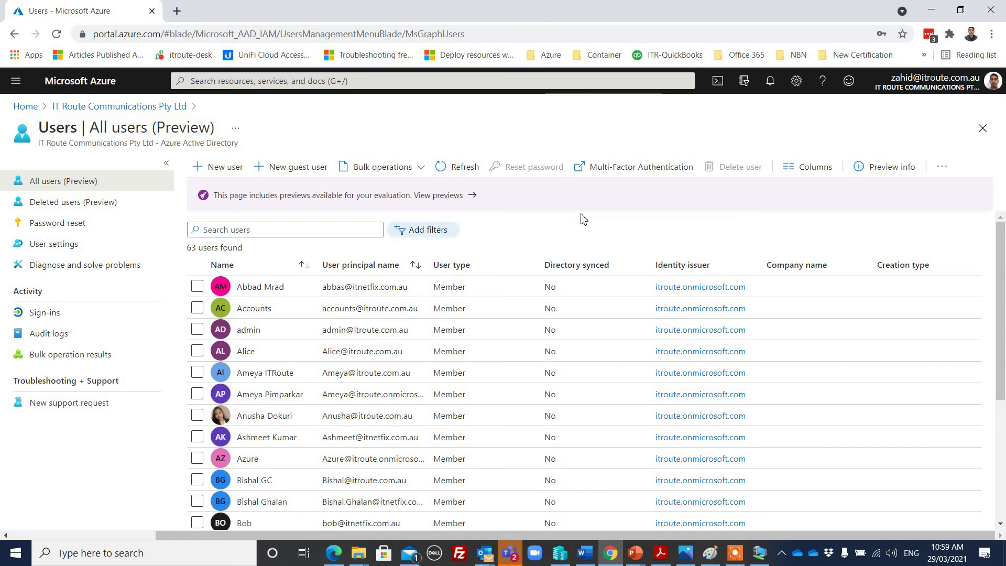
click(758, 555)
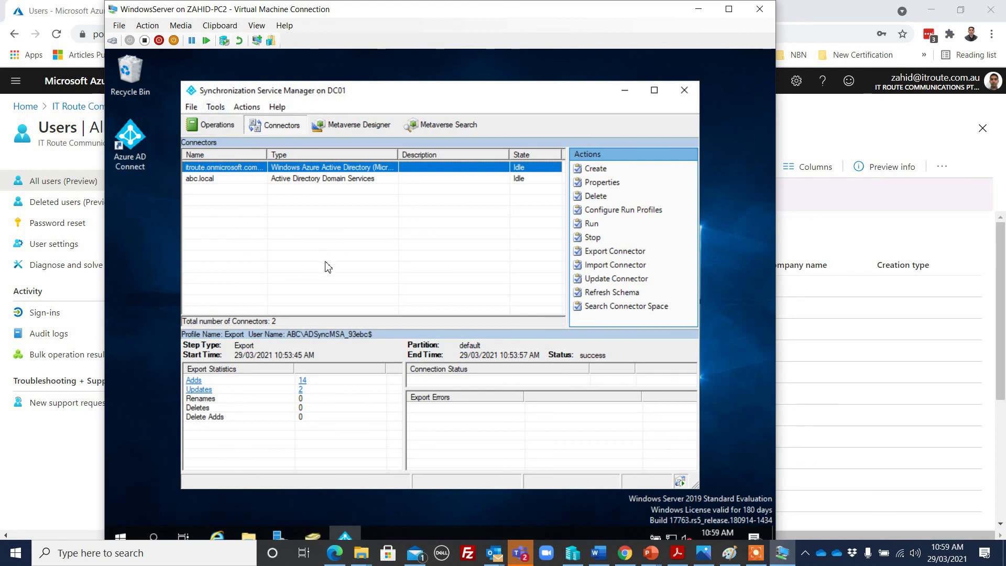
click(316, 179)
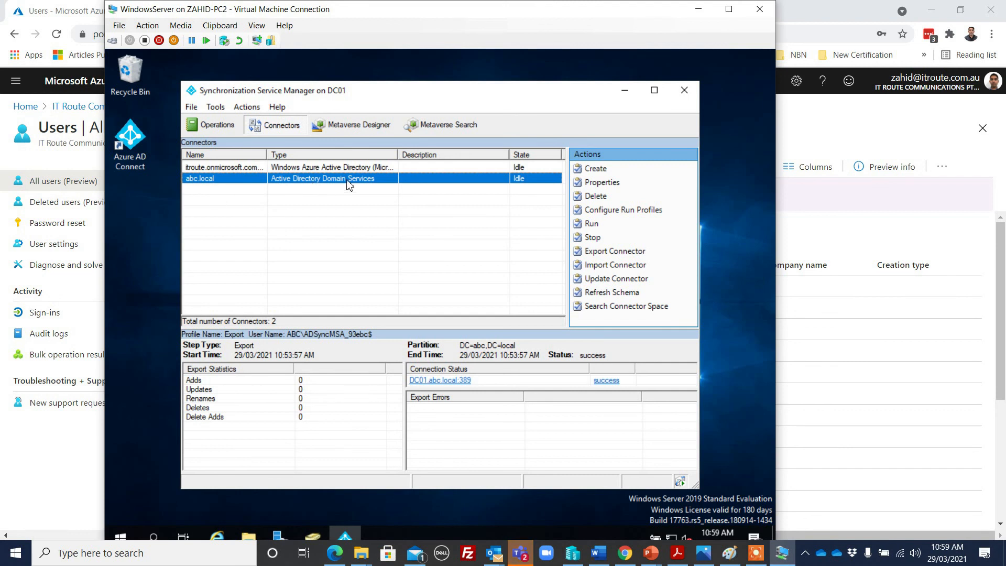
click(592, 225)
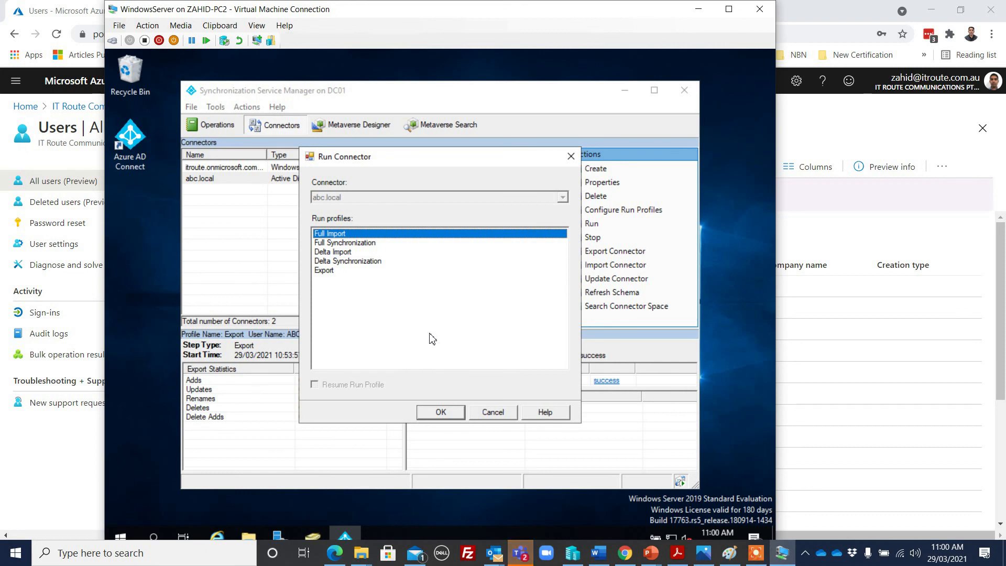
click(571, 157)
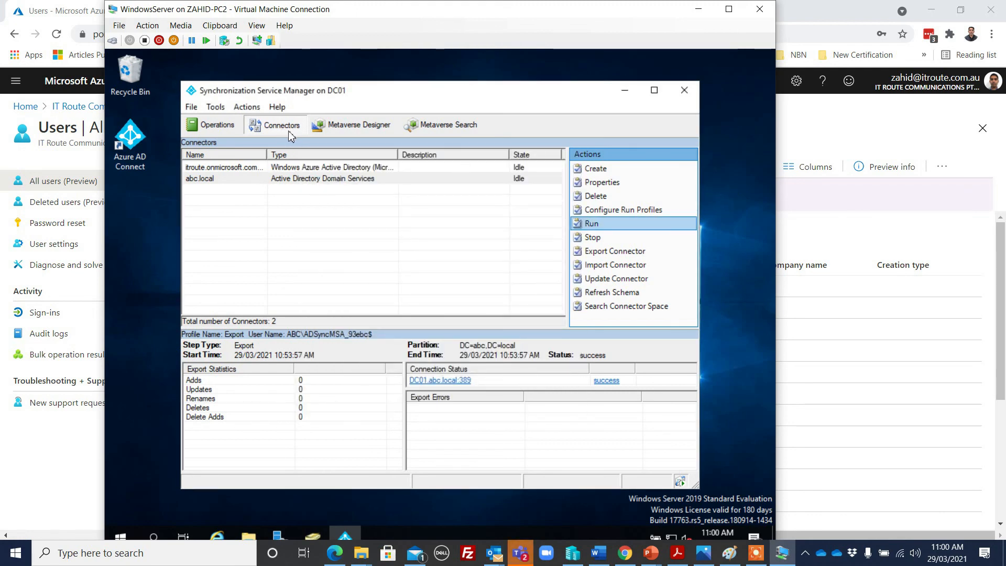
click(625, 553)
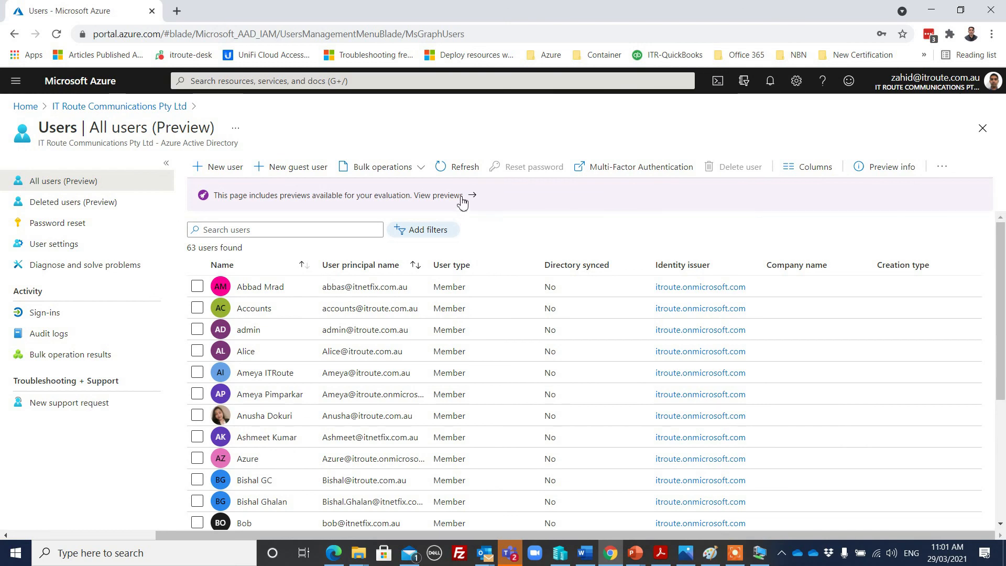
Refresh the Azure AD users list
click(458, 165)
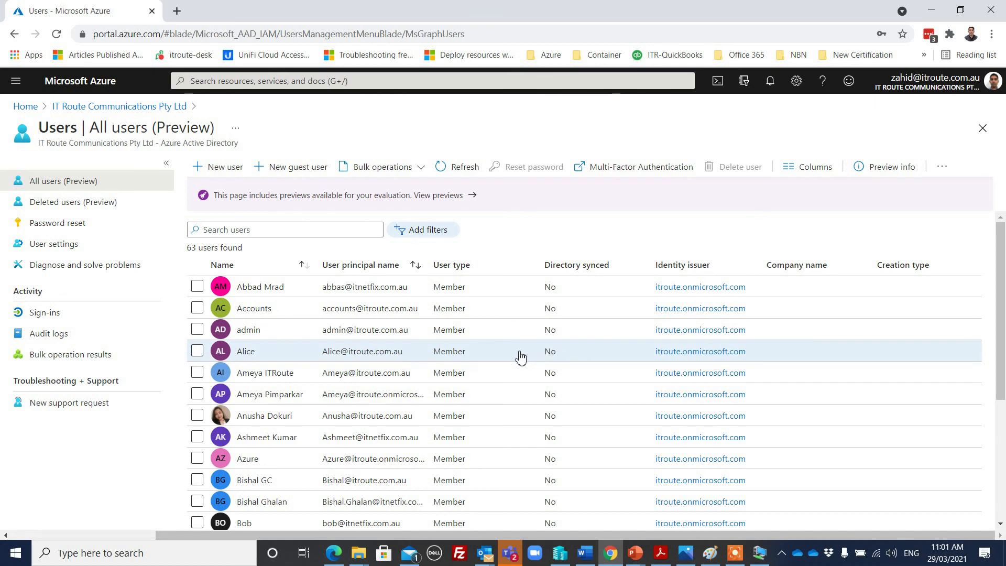
scroll(519, 357, down, 5)
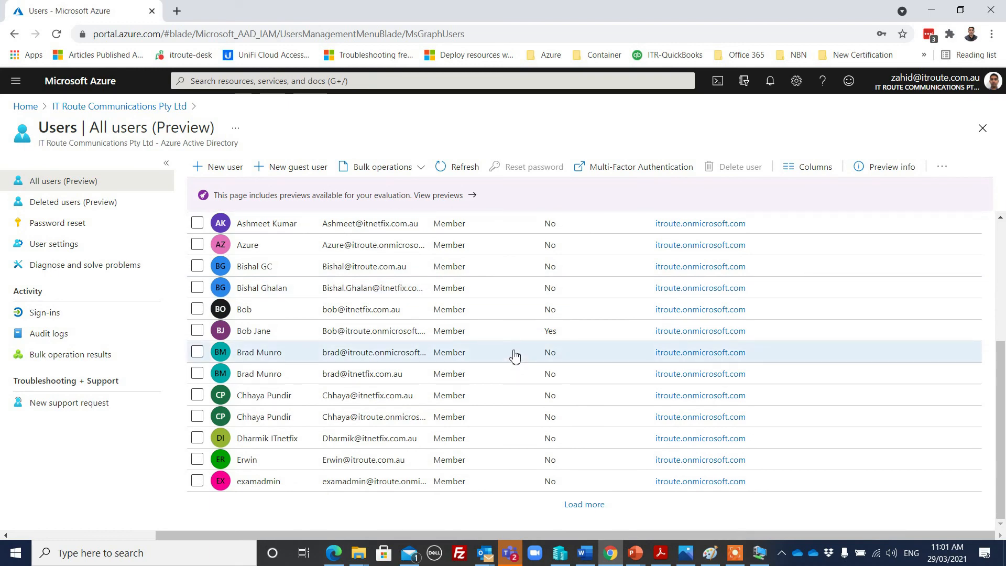
scroll(513, 355, up, 5)
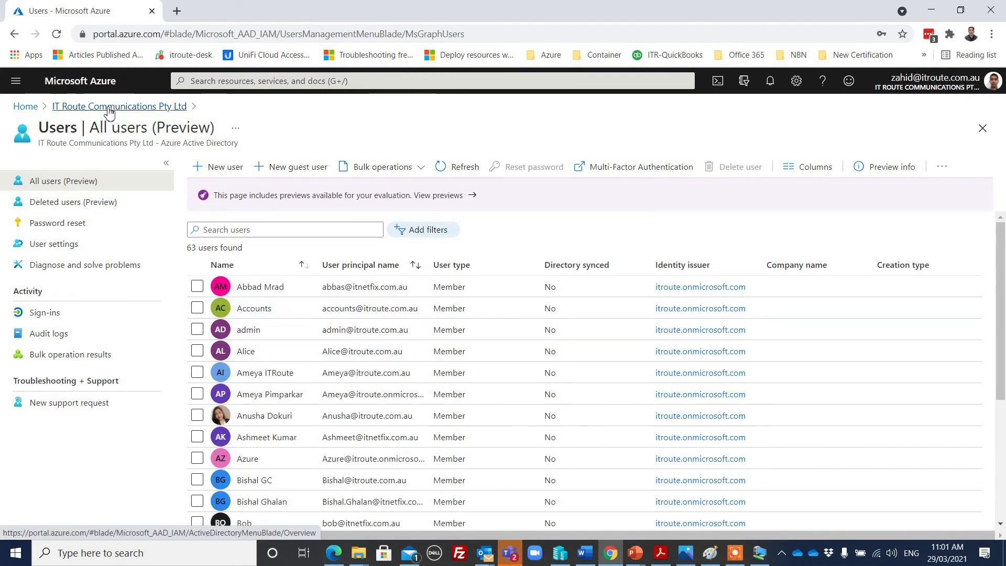
Open the IT Route Communications tenant overview and its Azure AD Connect page
click(109, 107)
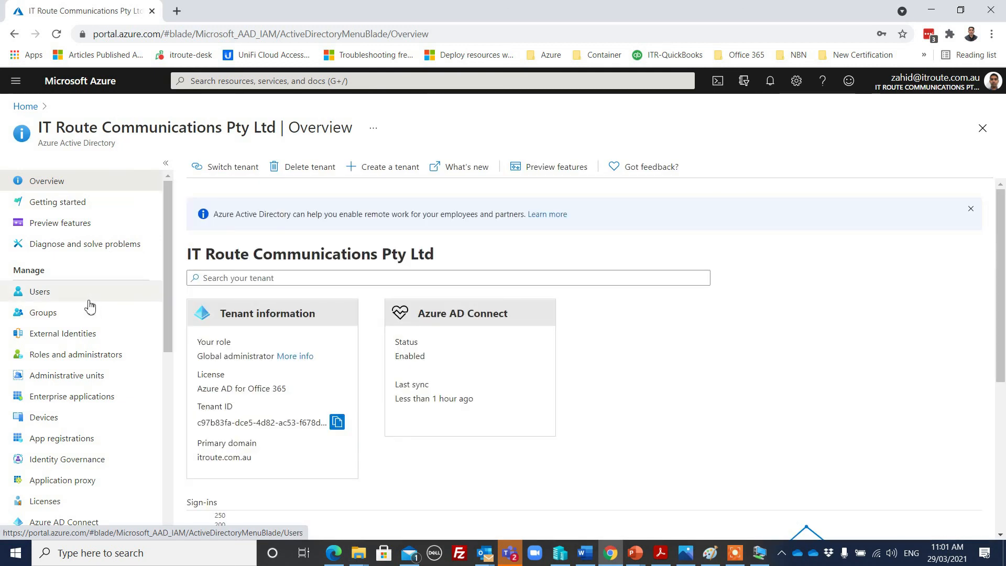
scroll(113, 372, down, 3)
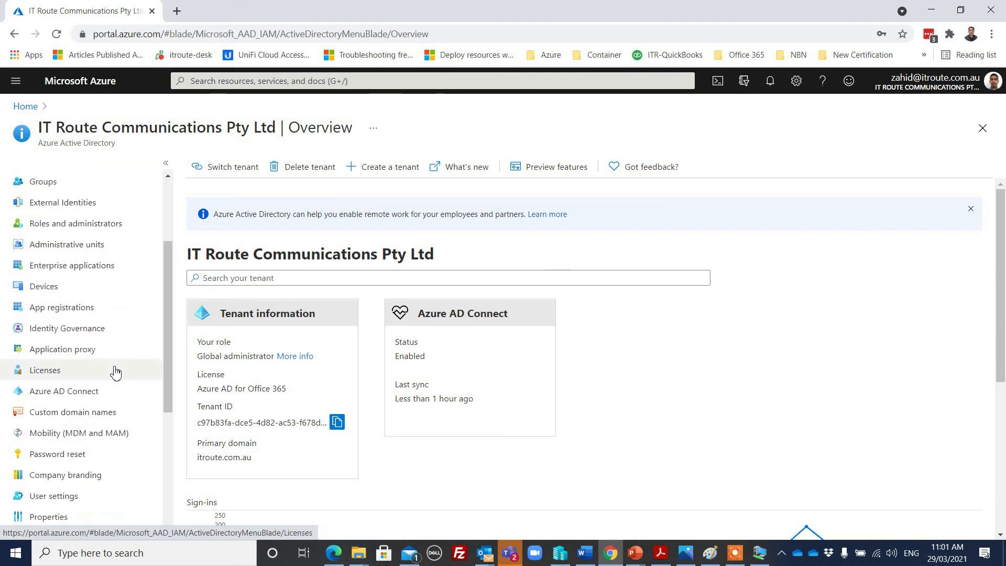
click(79, 393)
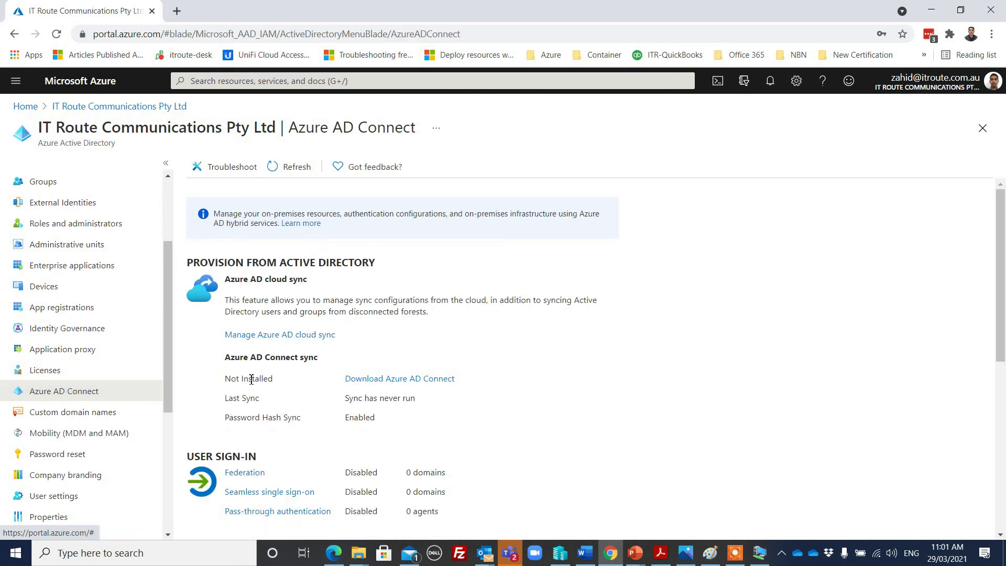
scroll(605, 422, down, 3)
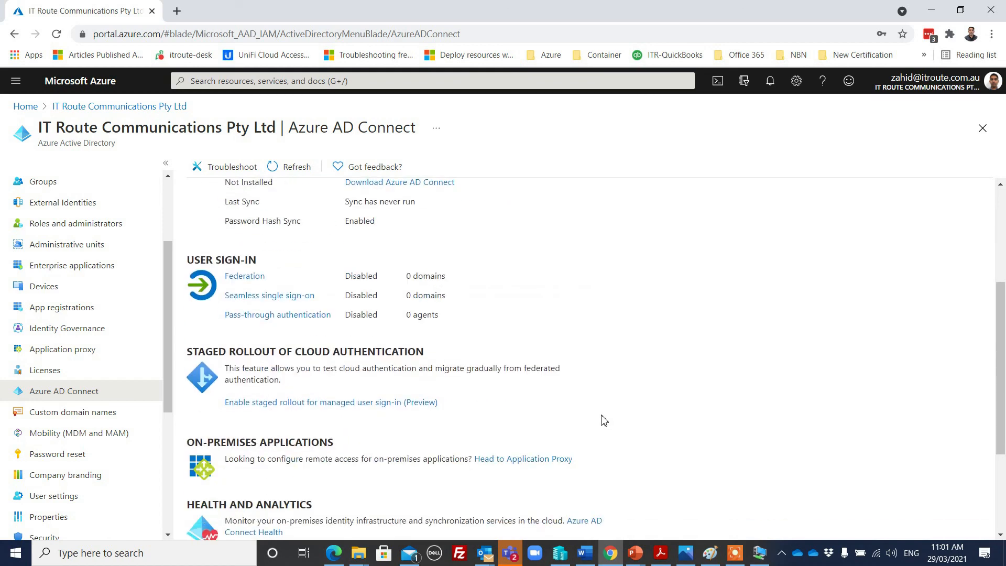
scroll(591, 408, down, 3)
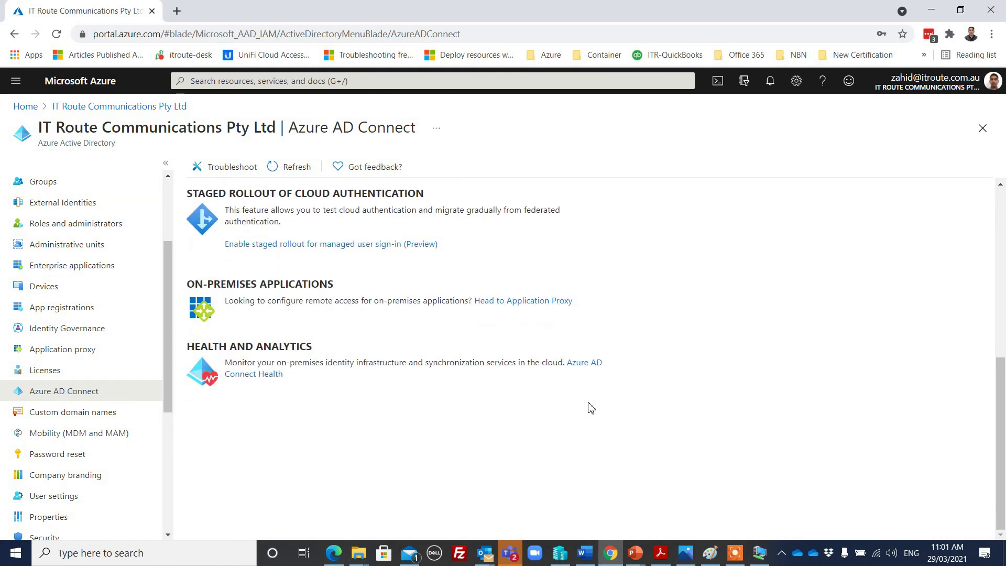
scroll(556, 375, up, 6)
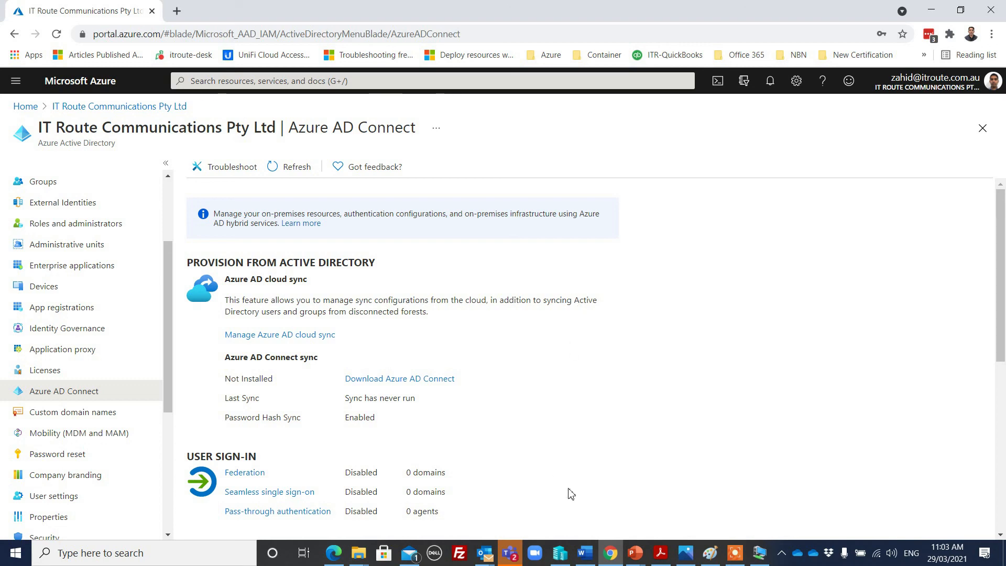
scroll(640, 386, down, 3)
scroll(630, 356, down, 3)
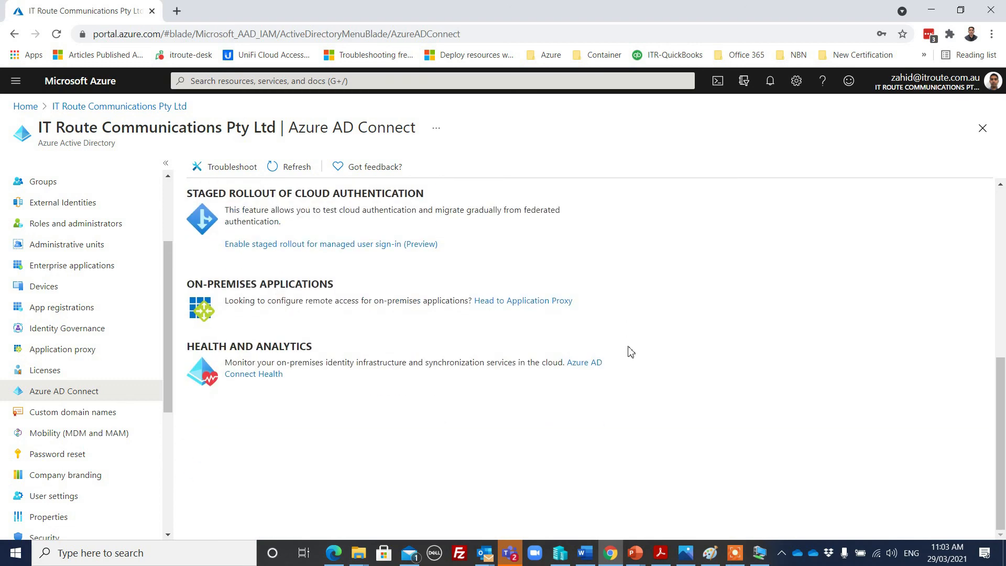
scroll(627, 353, up, 1)
scroll(623, 352, up, 3)
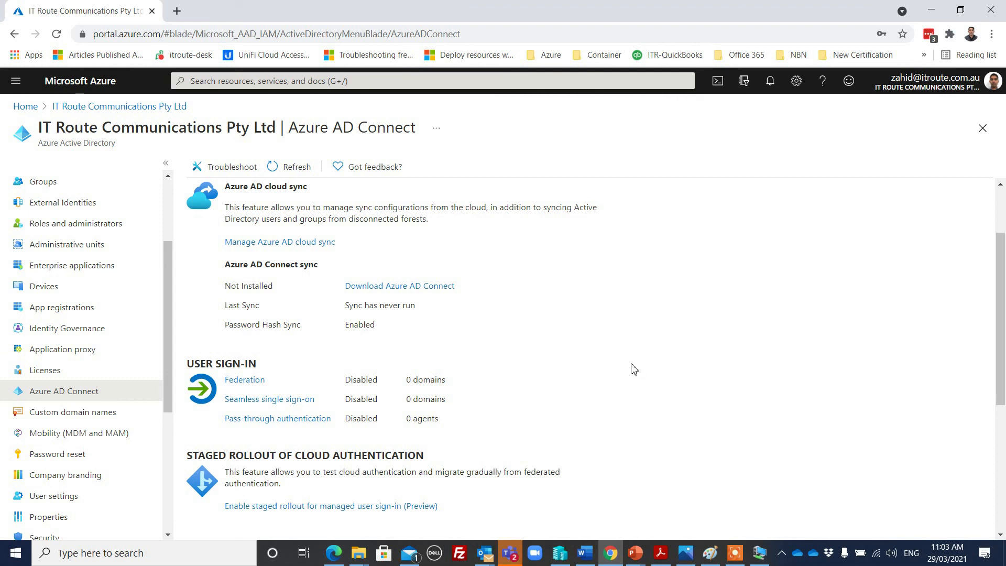
Return to the Windows Server VM and bring up Active Directory Users and Computers
mouse_move(634, 559)
click(761, 554)
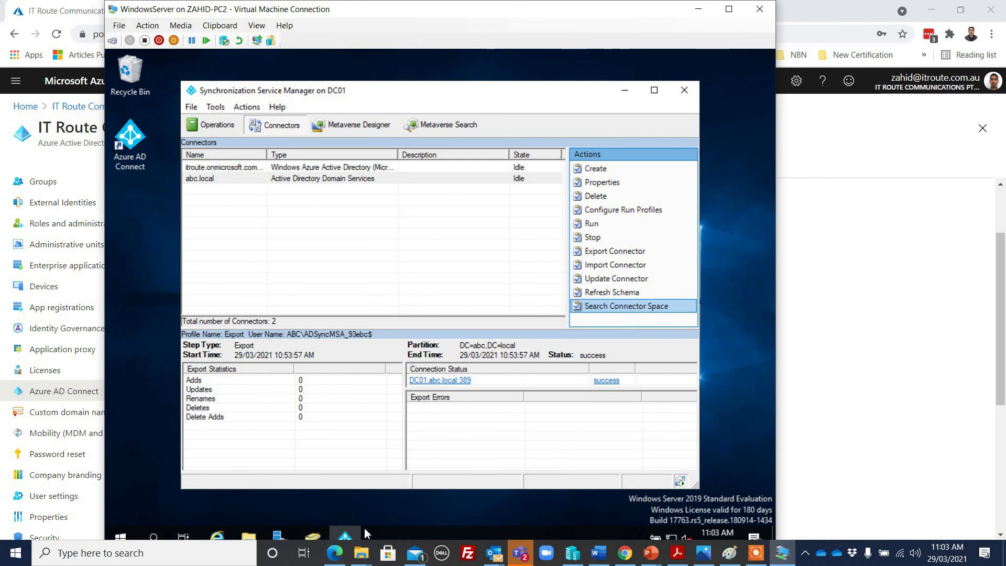
click(313, 535)
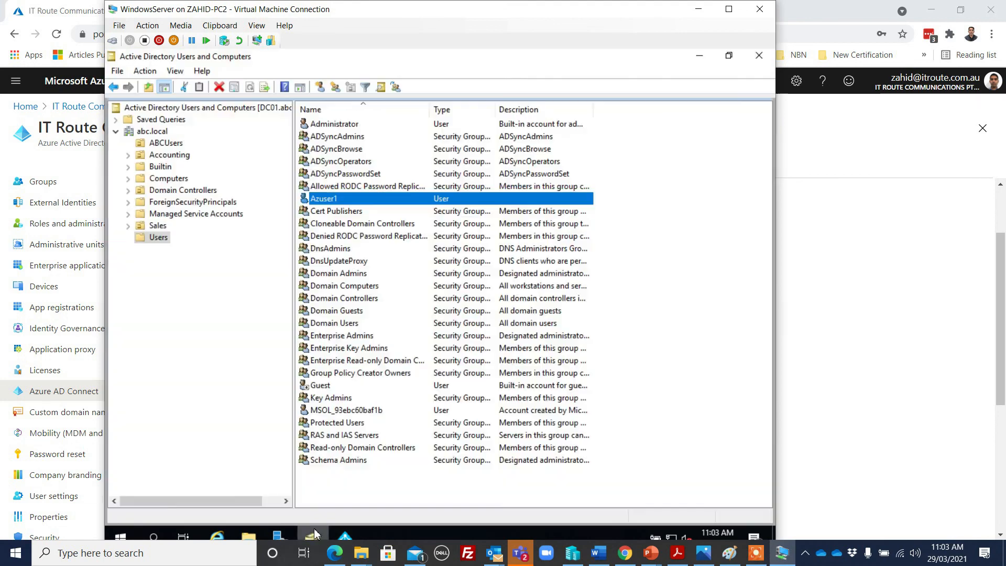
Open the Properties dialog for the Azuser1 account
right_click(391, 199)
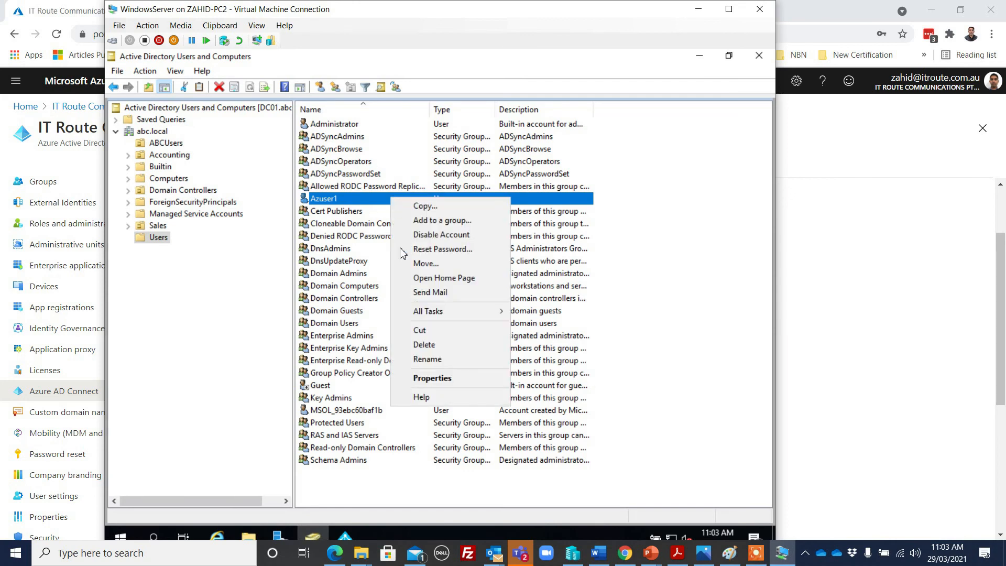
click(433, 379)
drag(445, 119, 605, 111)
click(566, 152)
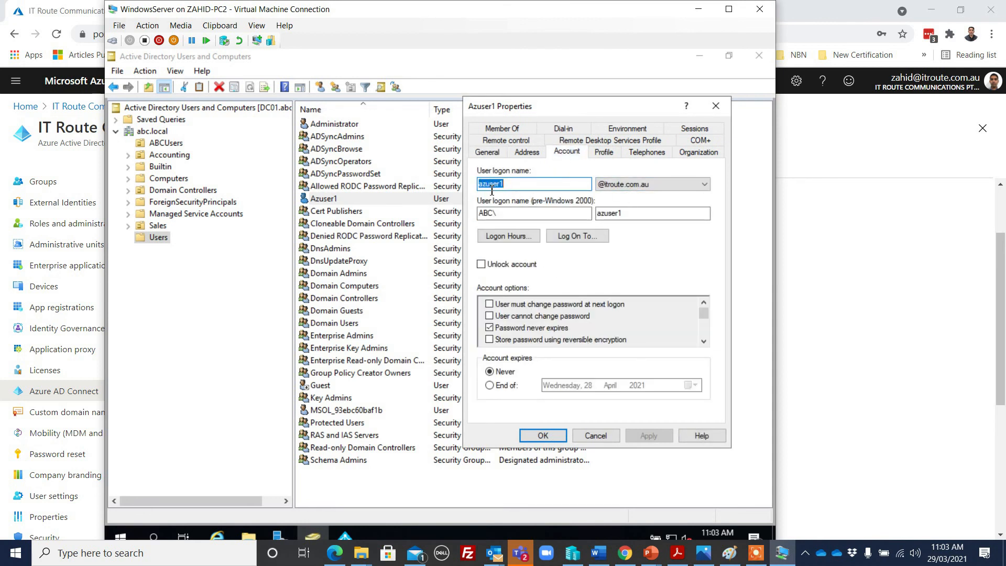
click(654, 185)
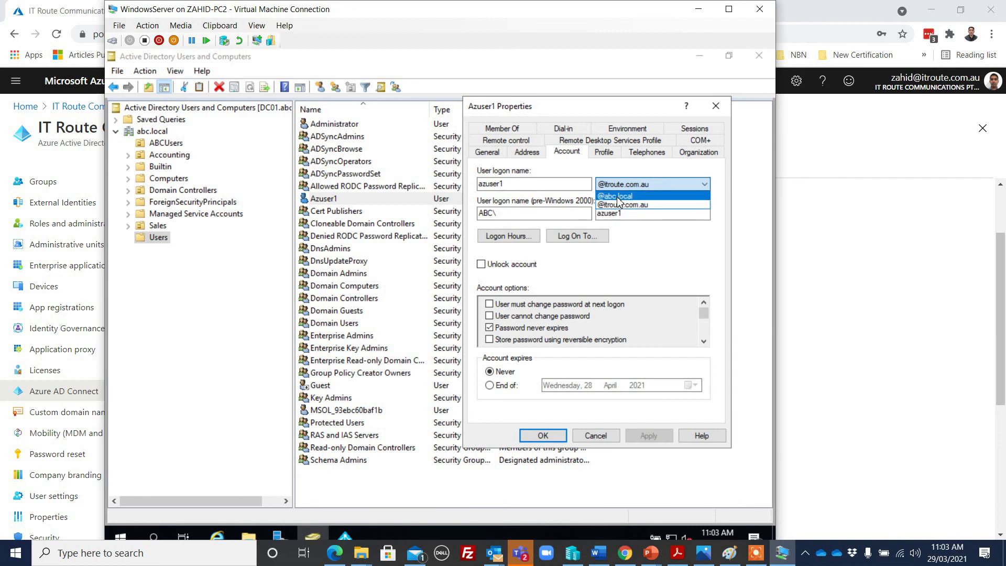
click(719, 194)
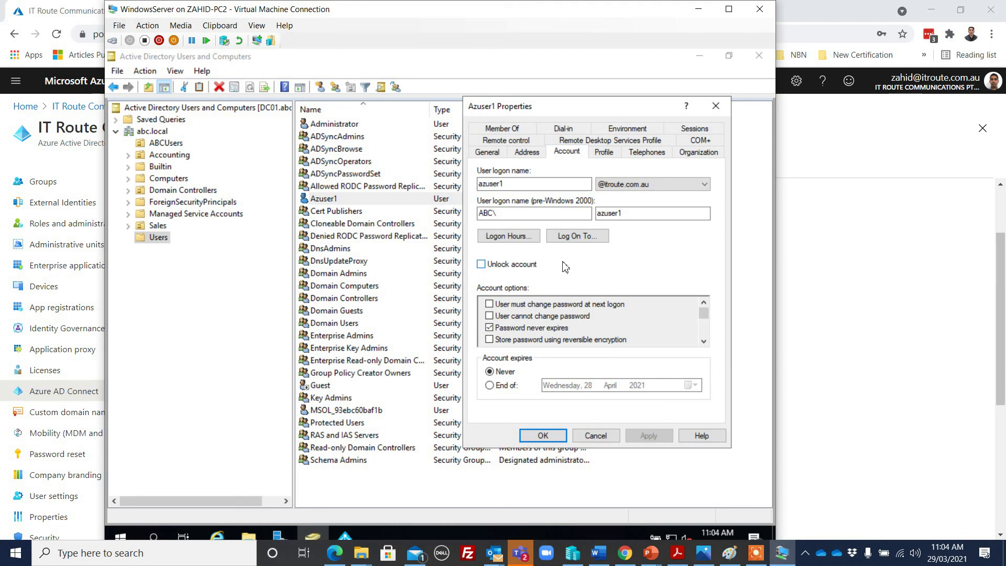
click(481, 264)
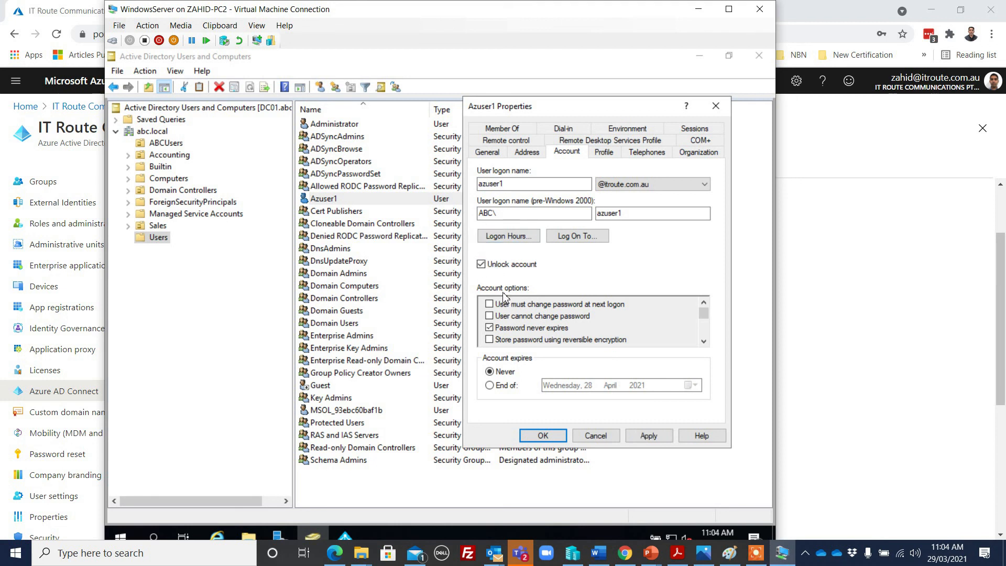
click(481, 265)
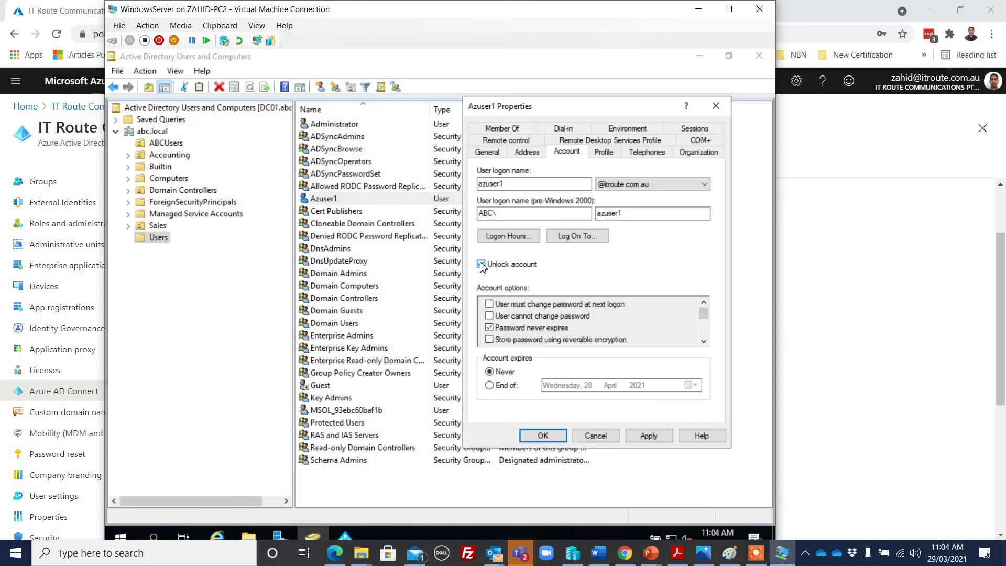